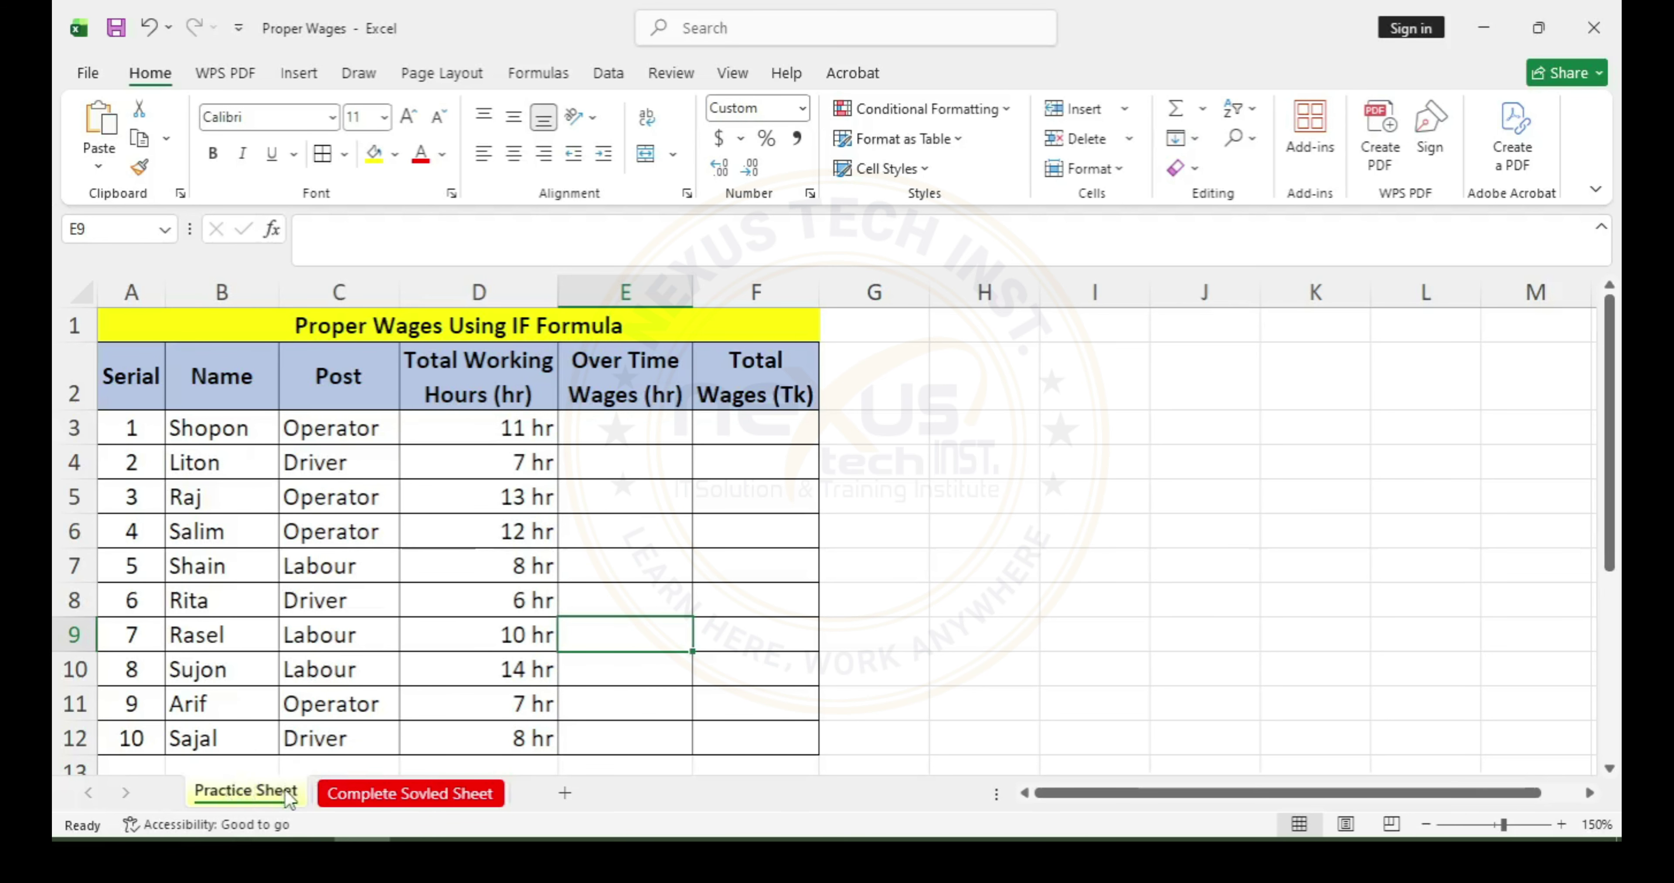
Examine the wages table on Complete Sovled Sheet, covering the serial, post, working hours, overtime and total wages columns
{"action": "left_click", "coordinate": [367, 796]}
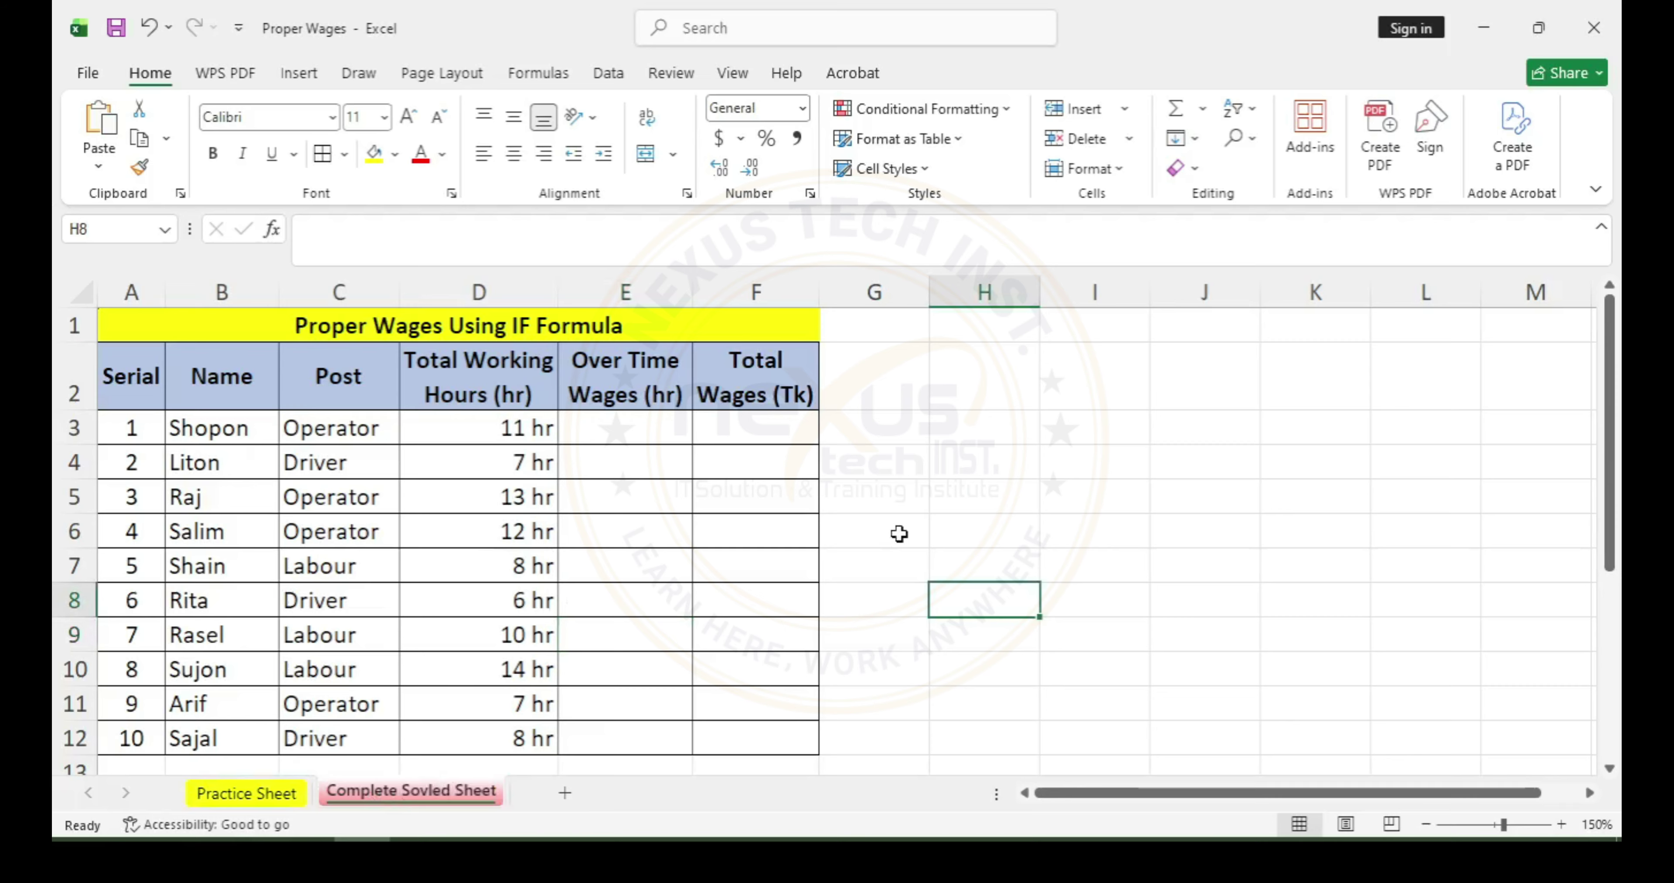
{"action": "left_click", "coordinate": [907, 503]}
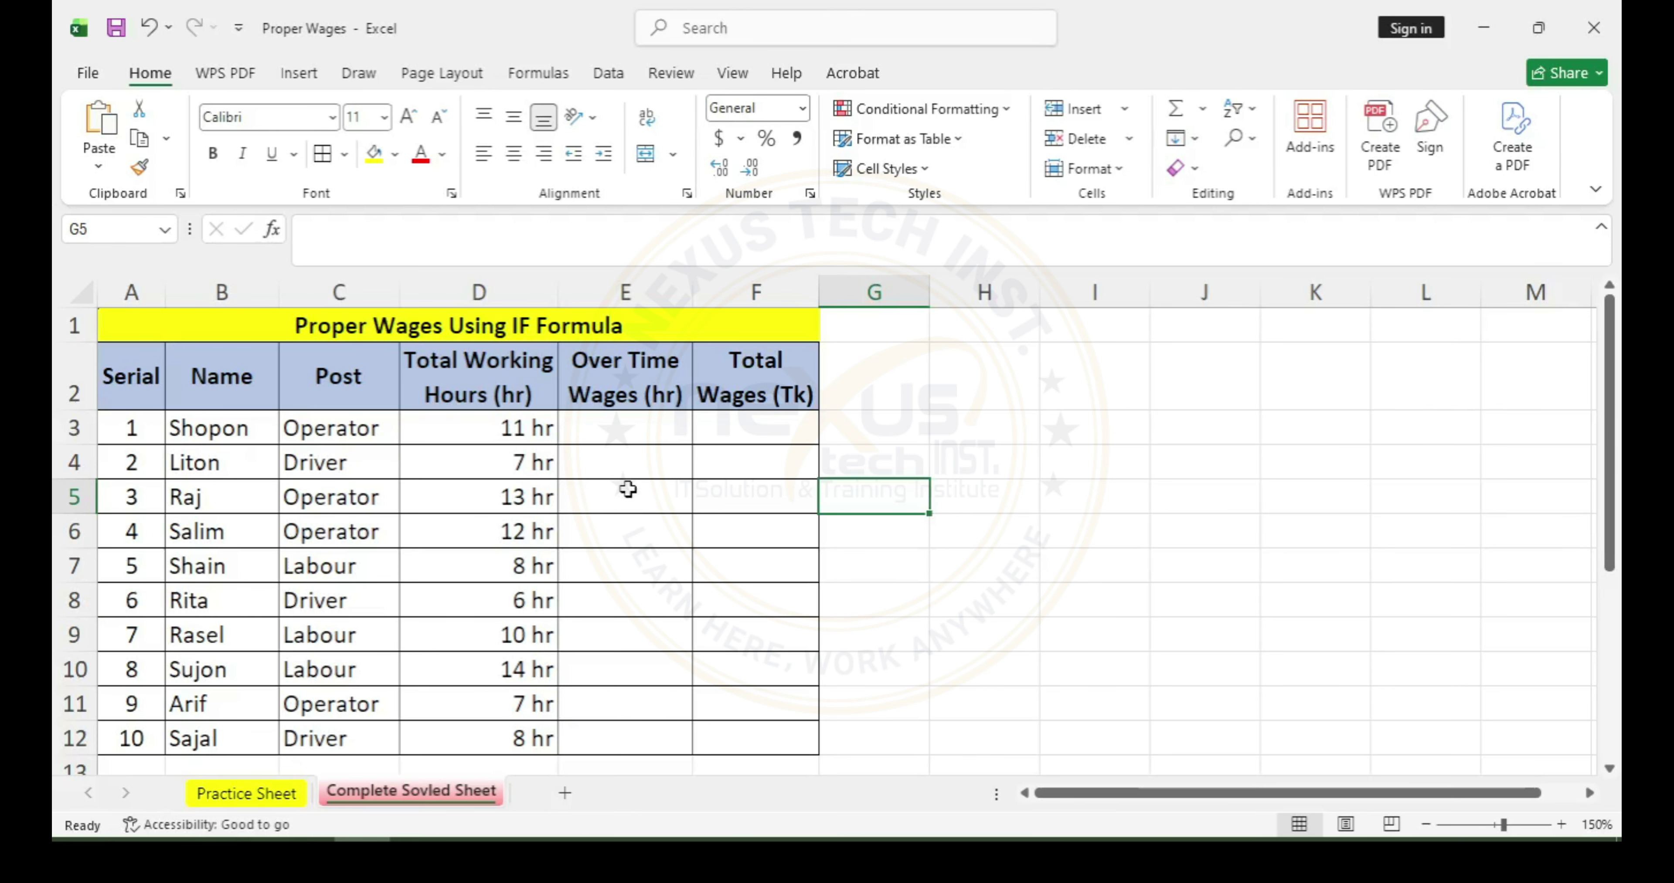
{"action": "left_click", "coordinate": [259, 795]}
{"action": "left_click", "coordinate": [419, 796]}
{"action": "left_click_drag", "start_coordinate": [128, 429], "coordinate": [182, 737]}
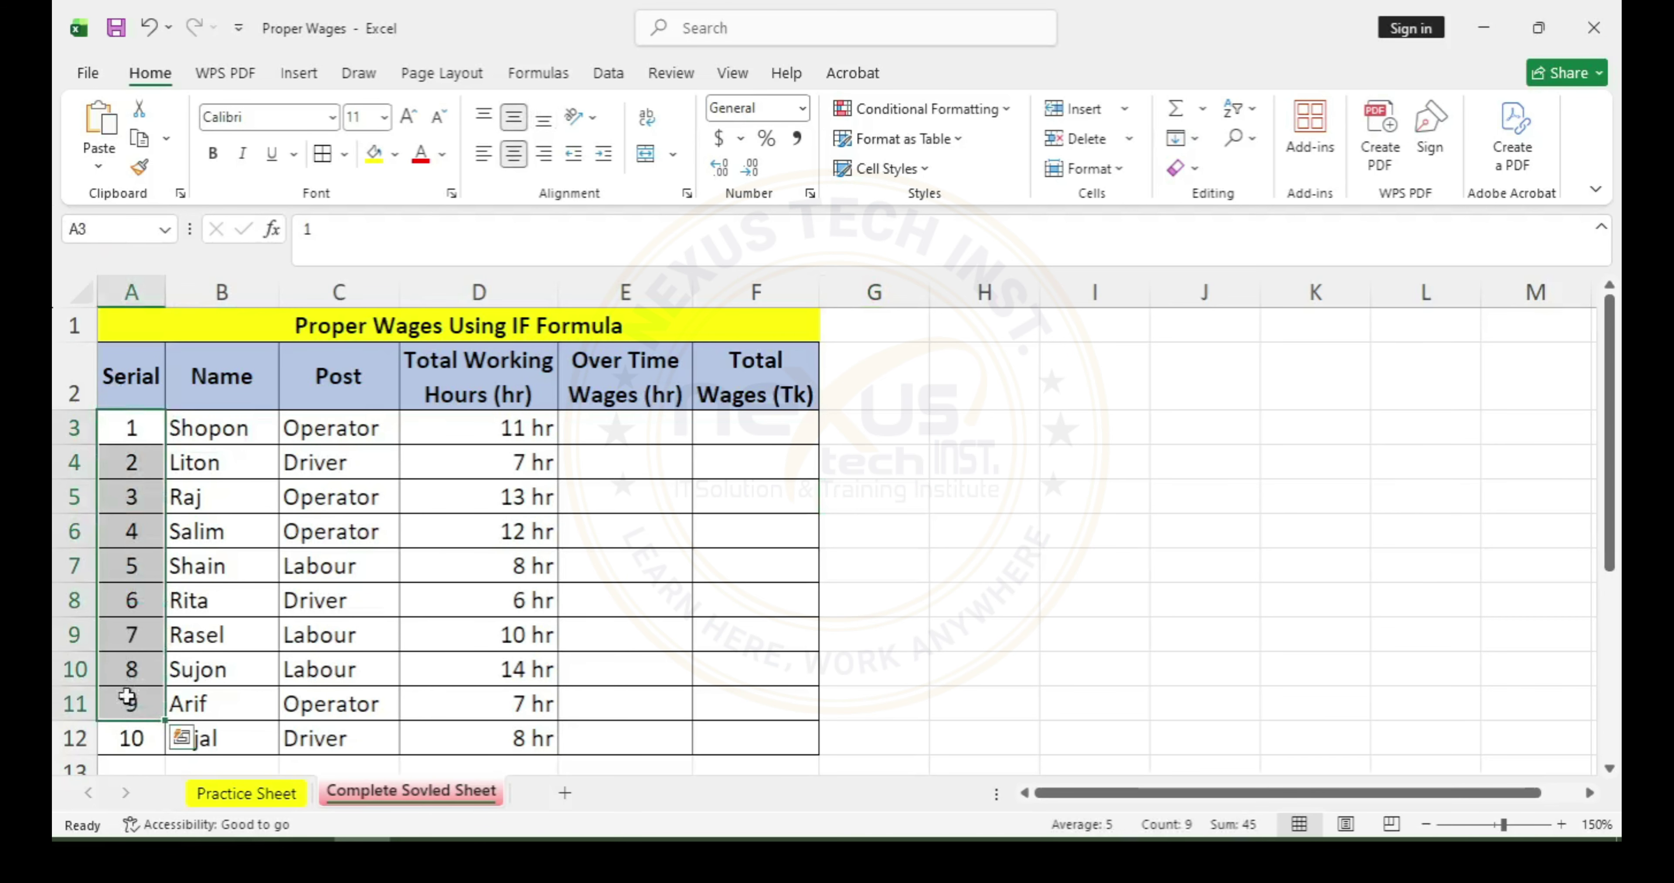
{"action": "left_click_drag", "start_coordinate": [331, 416], "coordinate": [338, 640]}
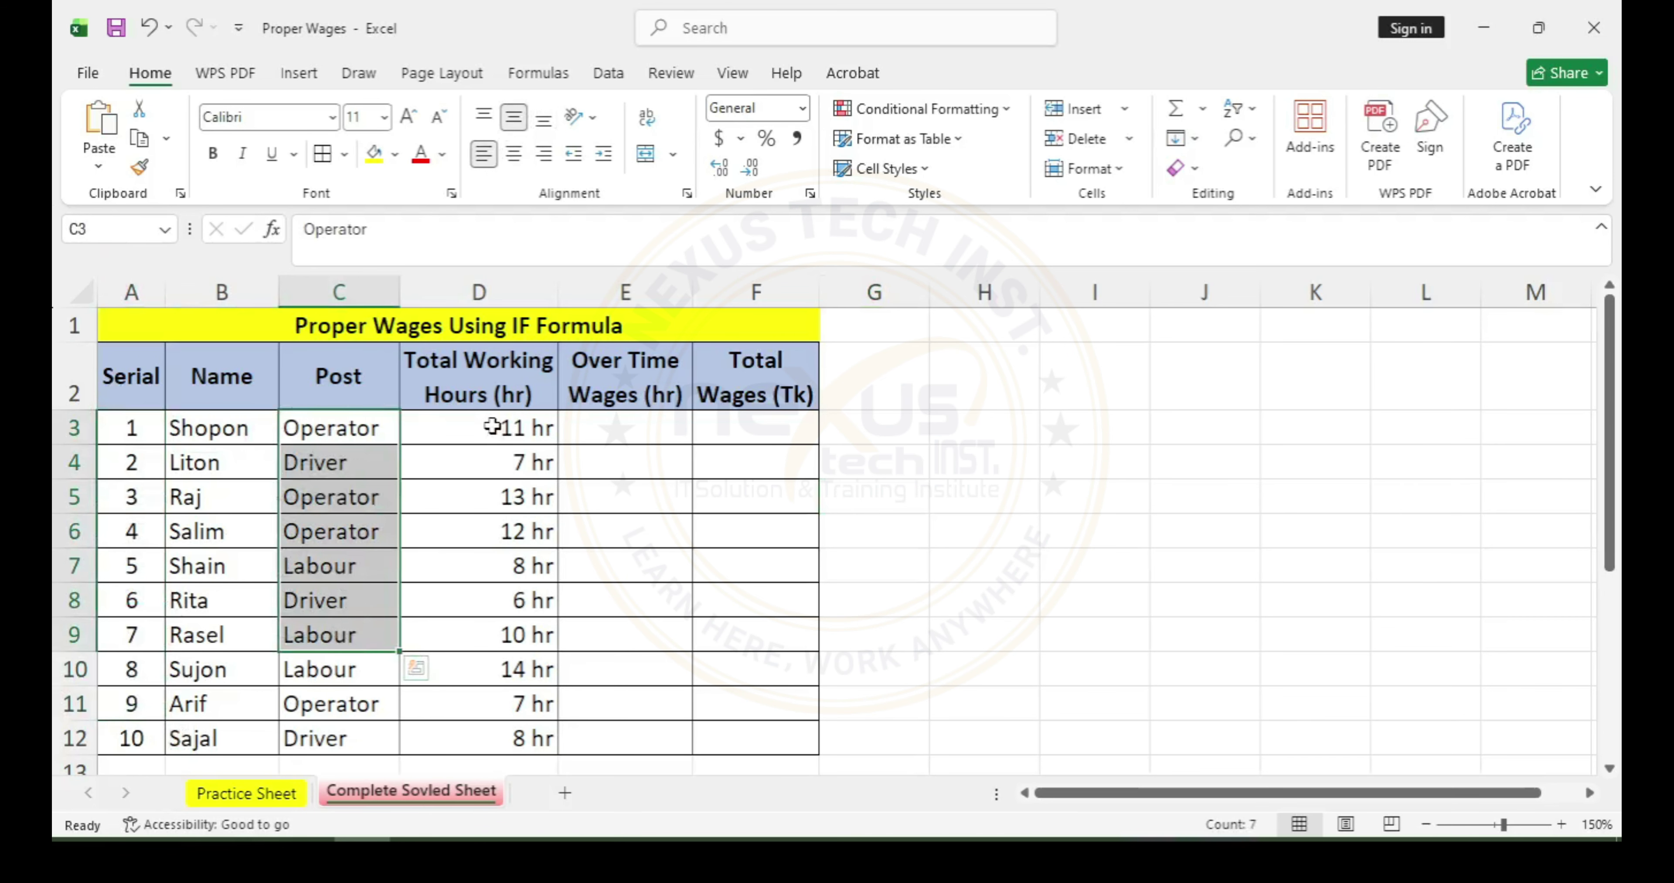
{"action": "left_click_drag", "start_coordinate": [500, 429], "coordinate": [513, 732]}
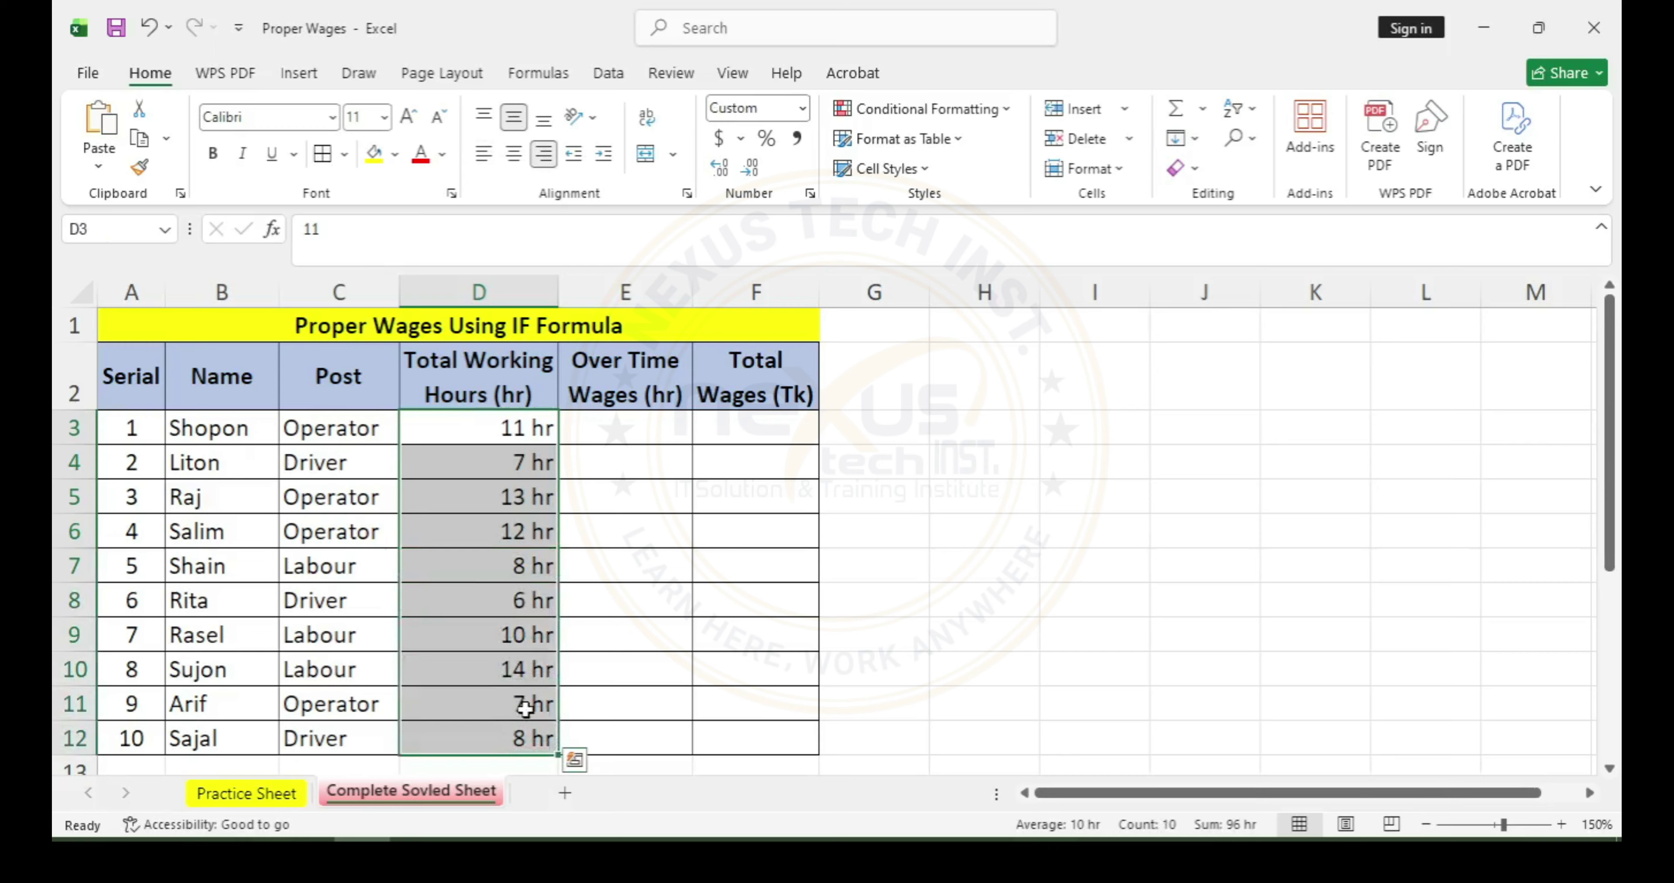
{"action": "left_click", "coordinate": [522, 476]}
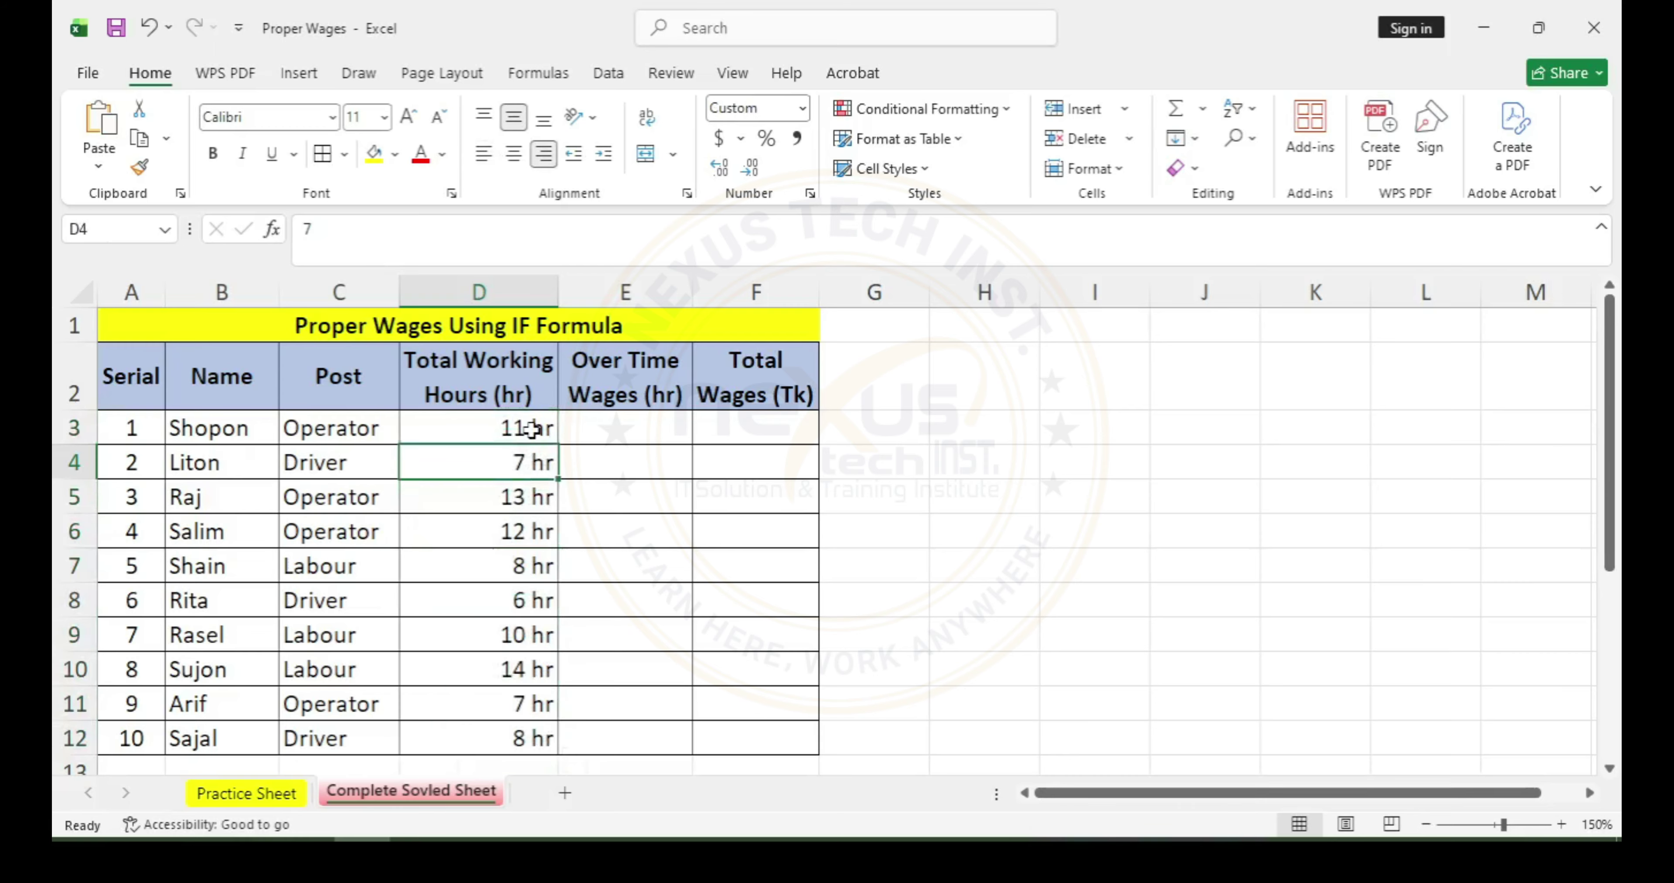
{"action": "left_click", "coordinate": [521, 426]}
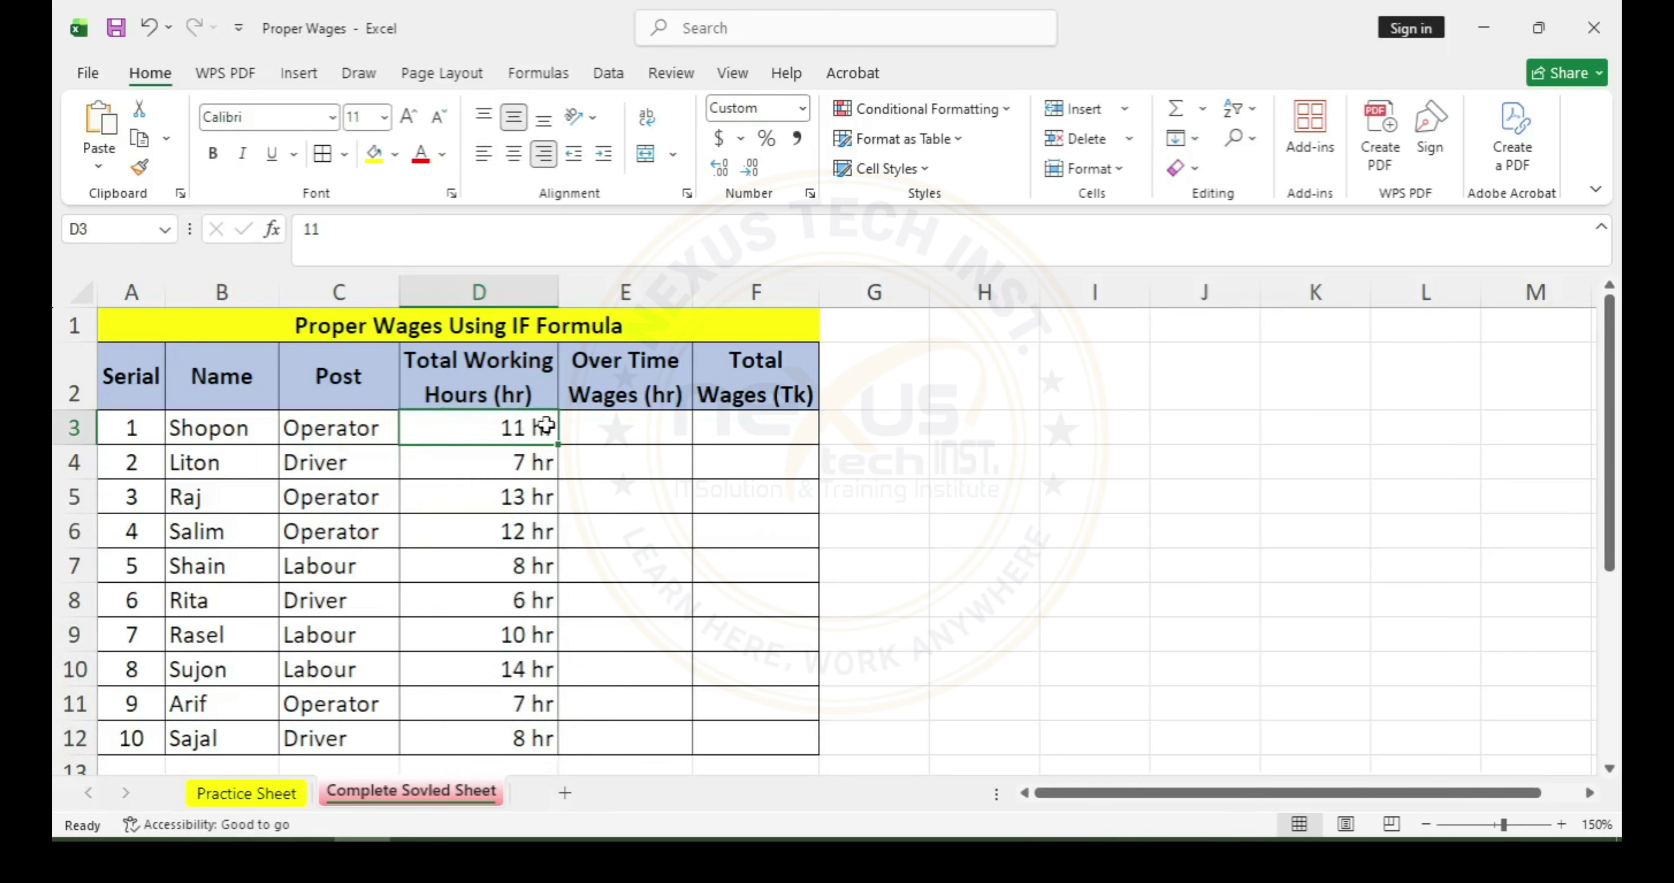
{"action": "left_click", "coordinate": [500, 463]}
{"action": "left_click", "coordinate": [491, 492]}
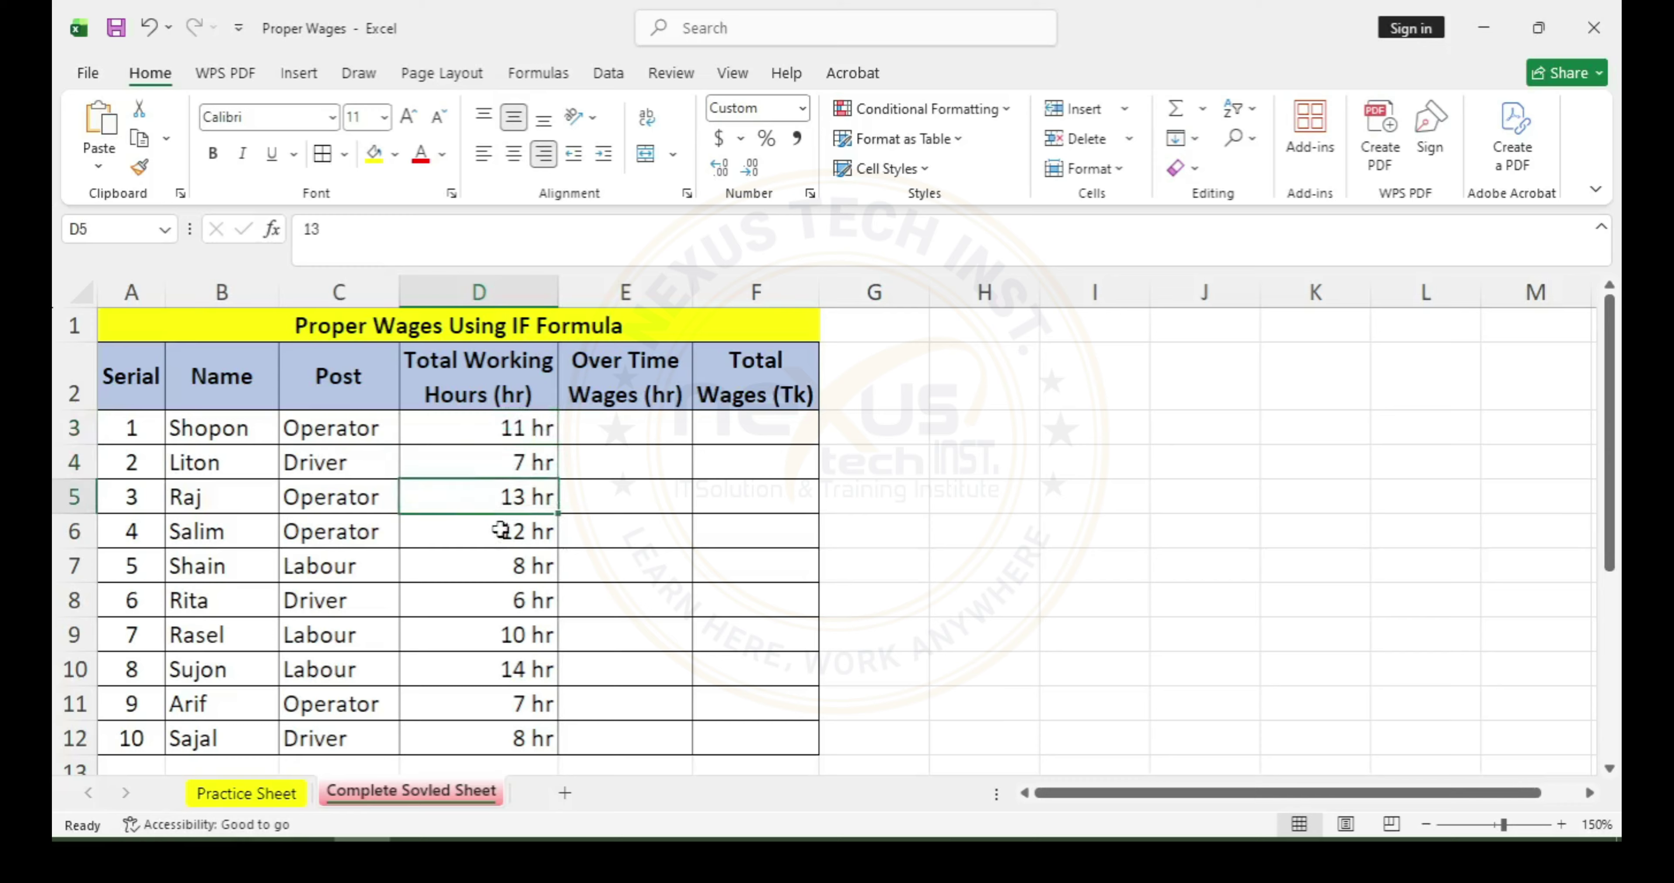
{"action": "left_click", "coordinate": [504, 529]}
{"action": "left_click_drag", "start_coordinate": [497, 433], "coordinate": [448, 736]}
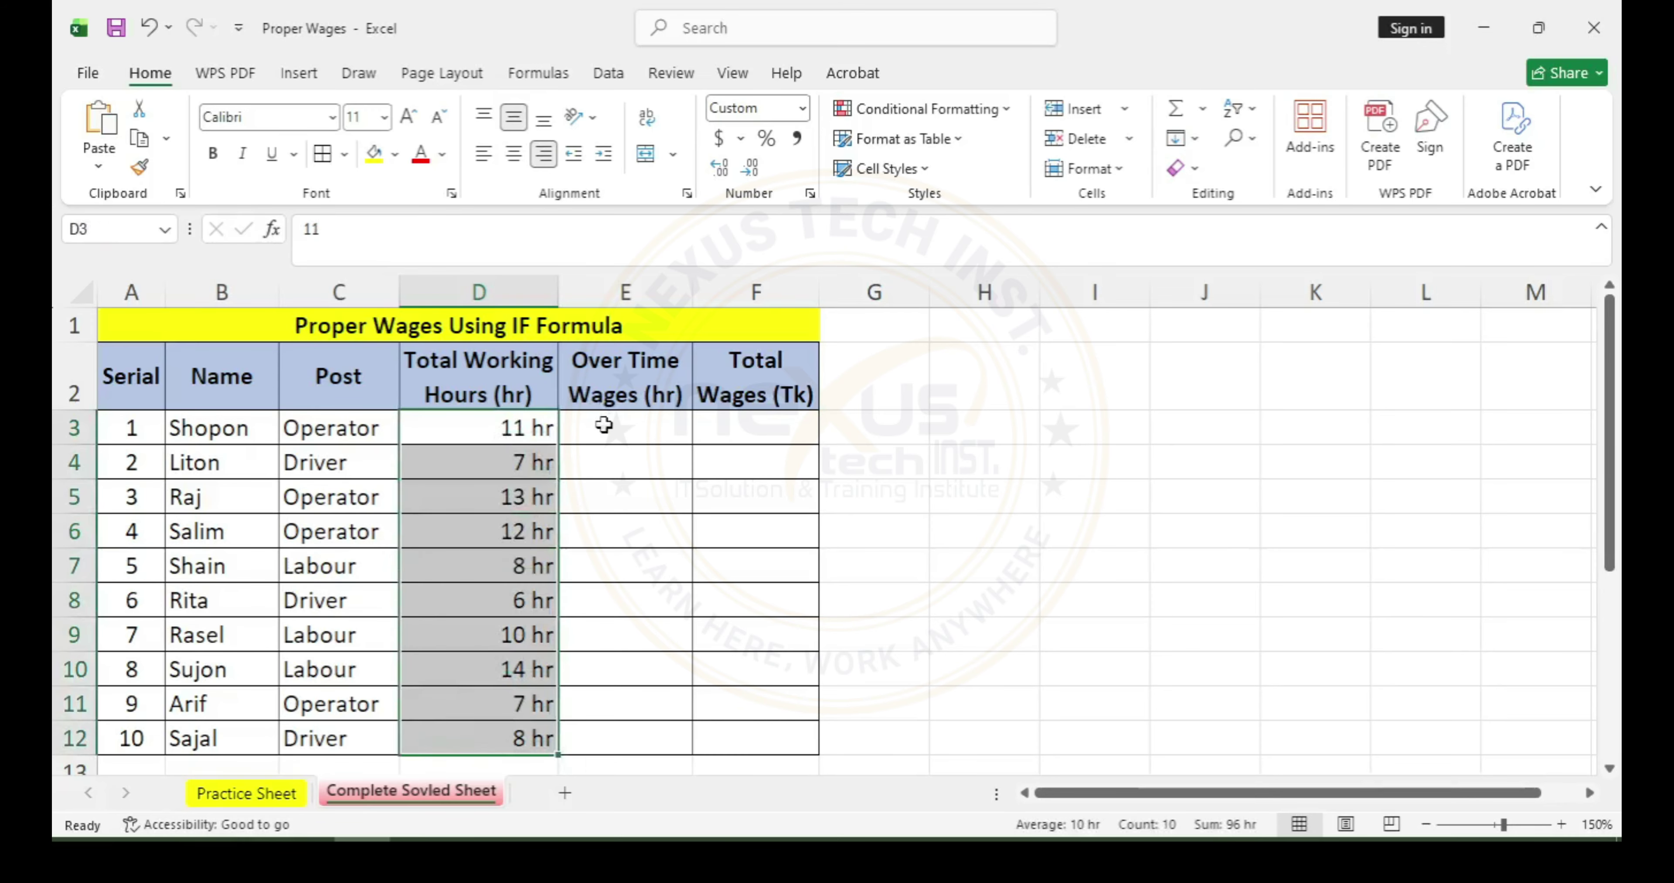
{"action": "left_click_drag", "start_coordinate": [606, 423], "coordinate": [616, 735]}
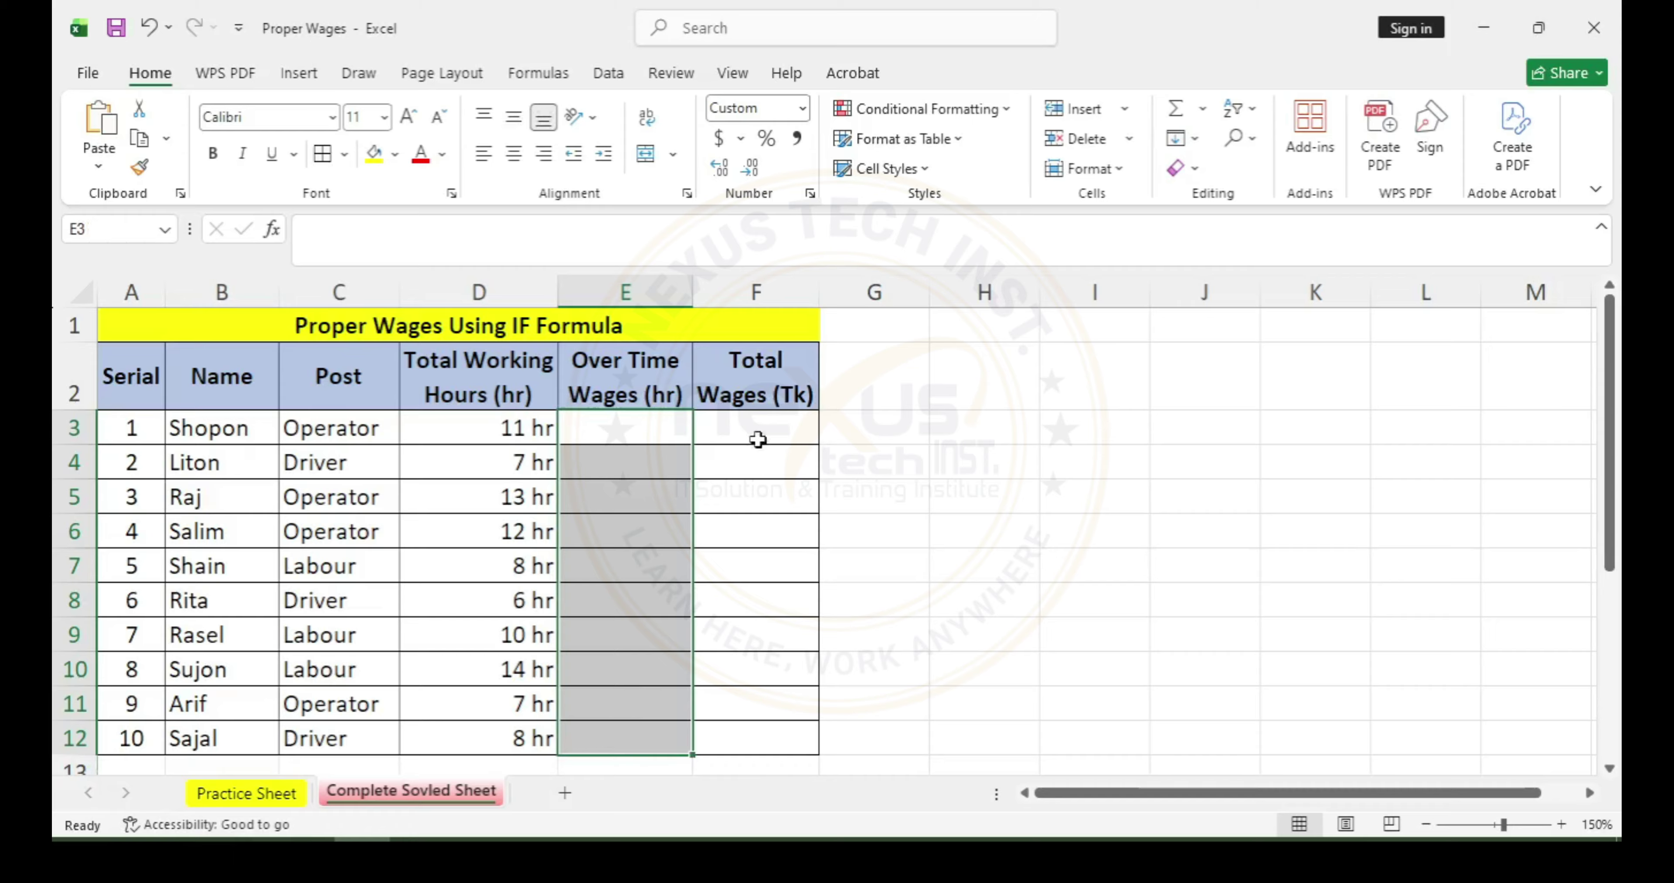
{"action": "left_click_drag", "start_coordinate": [756, 435], "coordinate": [751, 740]}
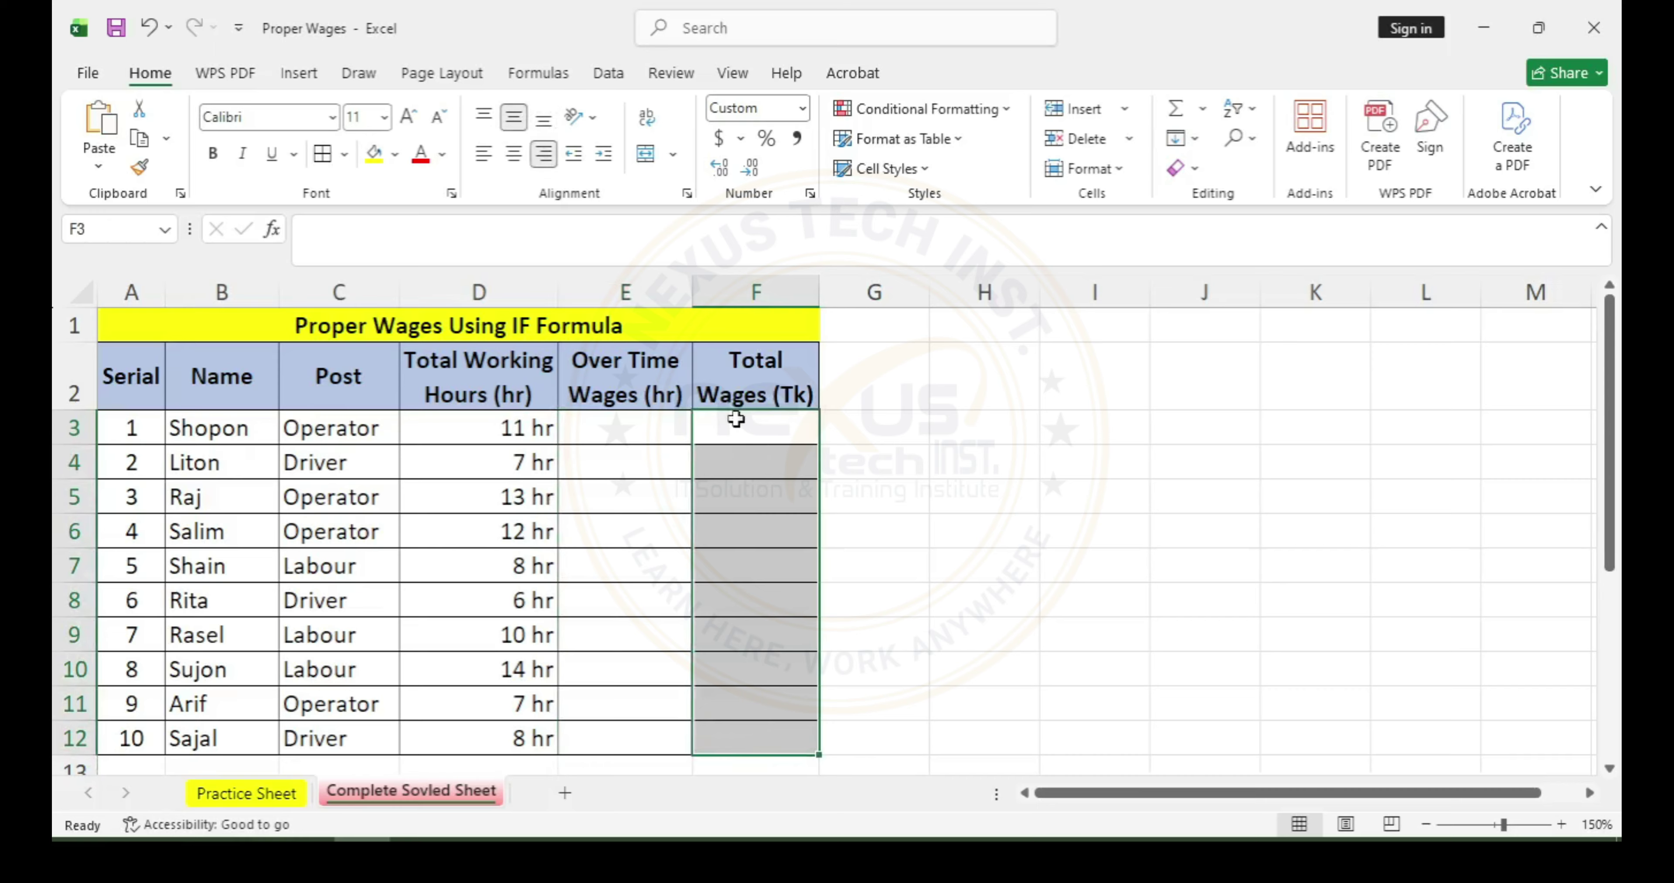
{"action": "left_click", "coordinate": [736, 427]}
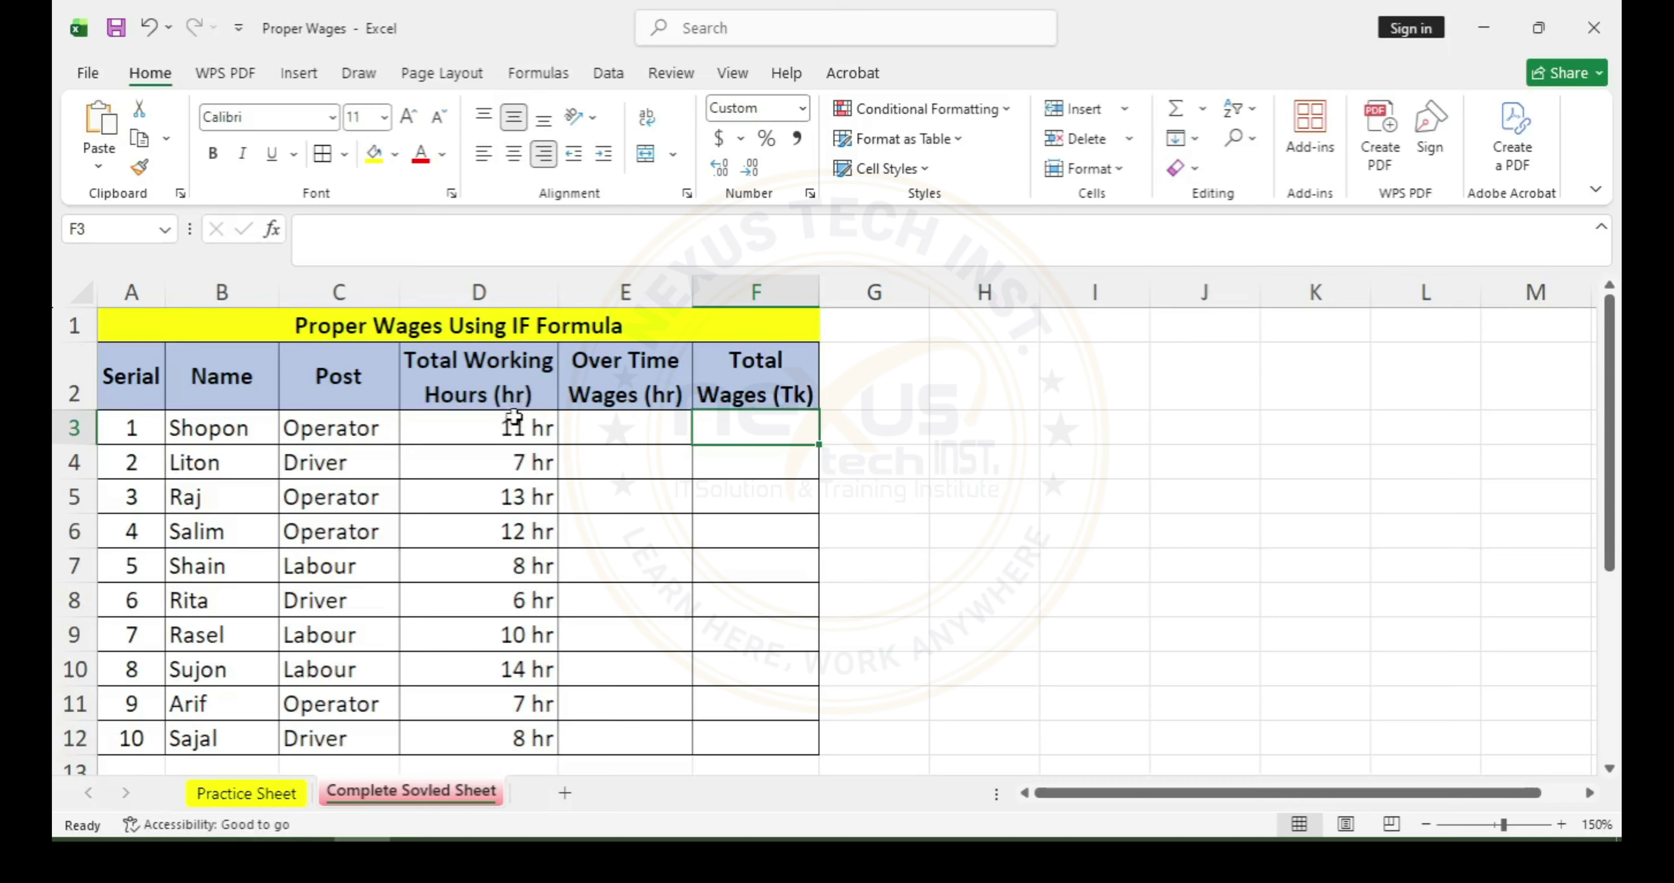
Append *20 to the Total Working Hours (hr) header in cell D2 of Complete Sovled Sheet
{"action": "double_click", "coordinate": [542, 393]}
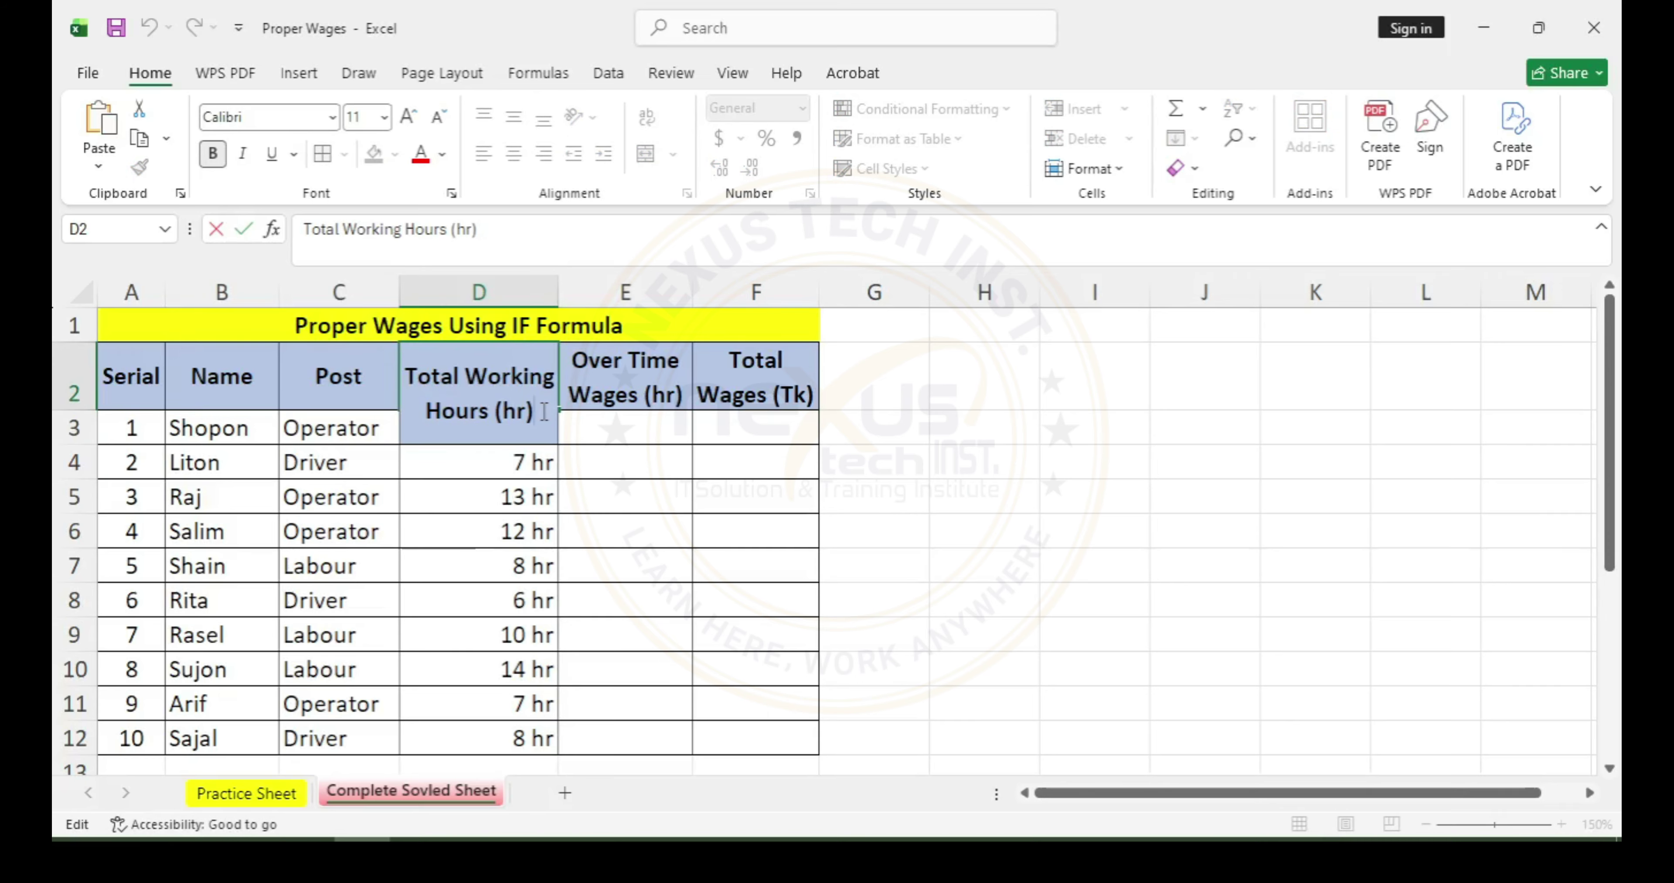
{"action": "type", "text": "*20"}
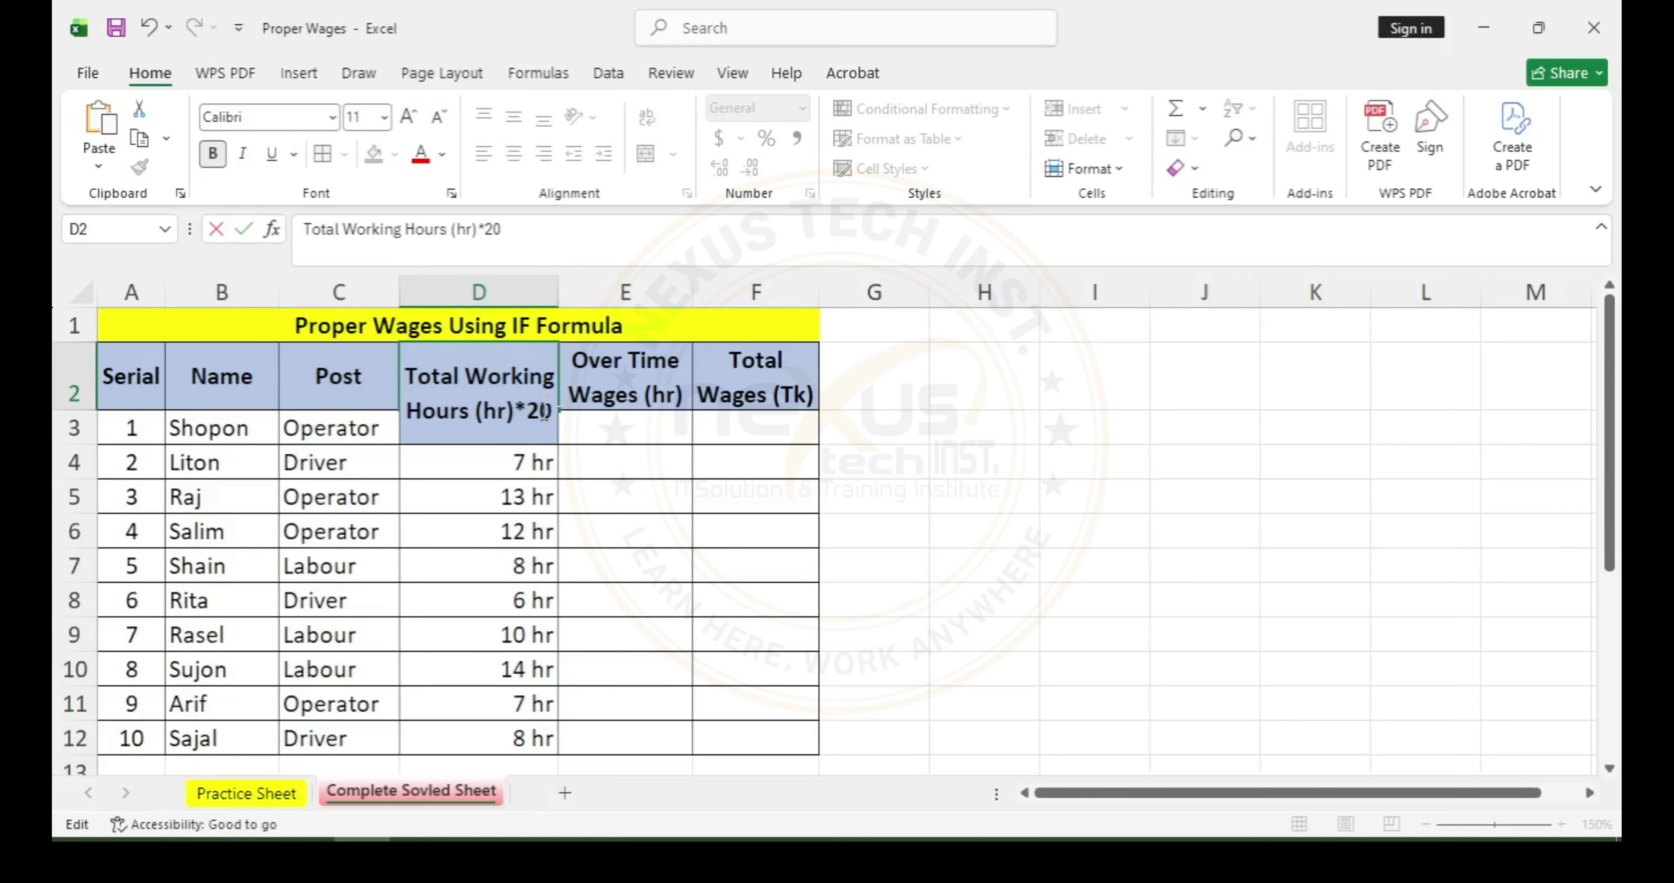
{"action": "left_click", "coordinate": [653, 406]}
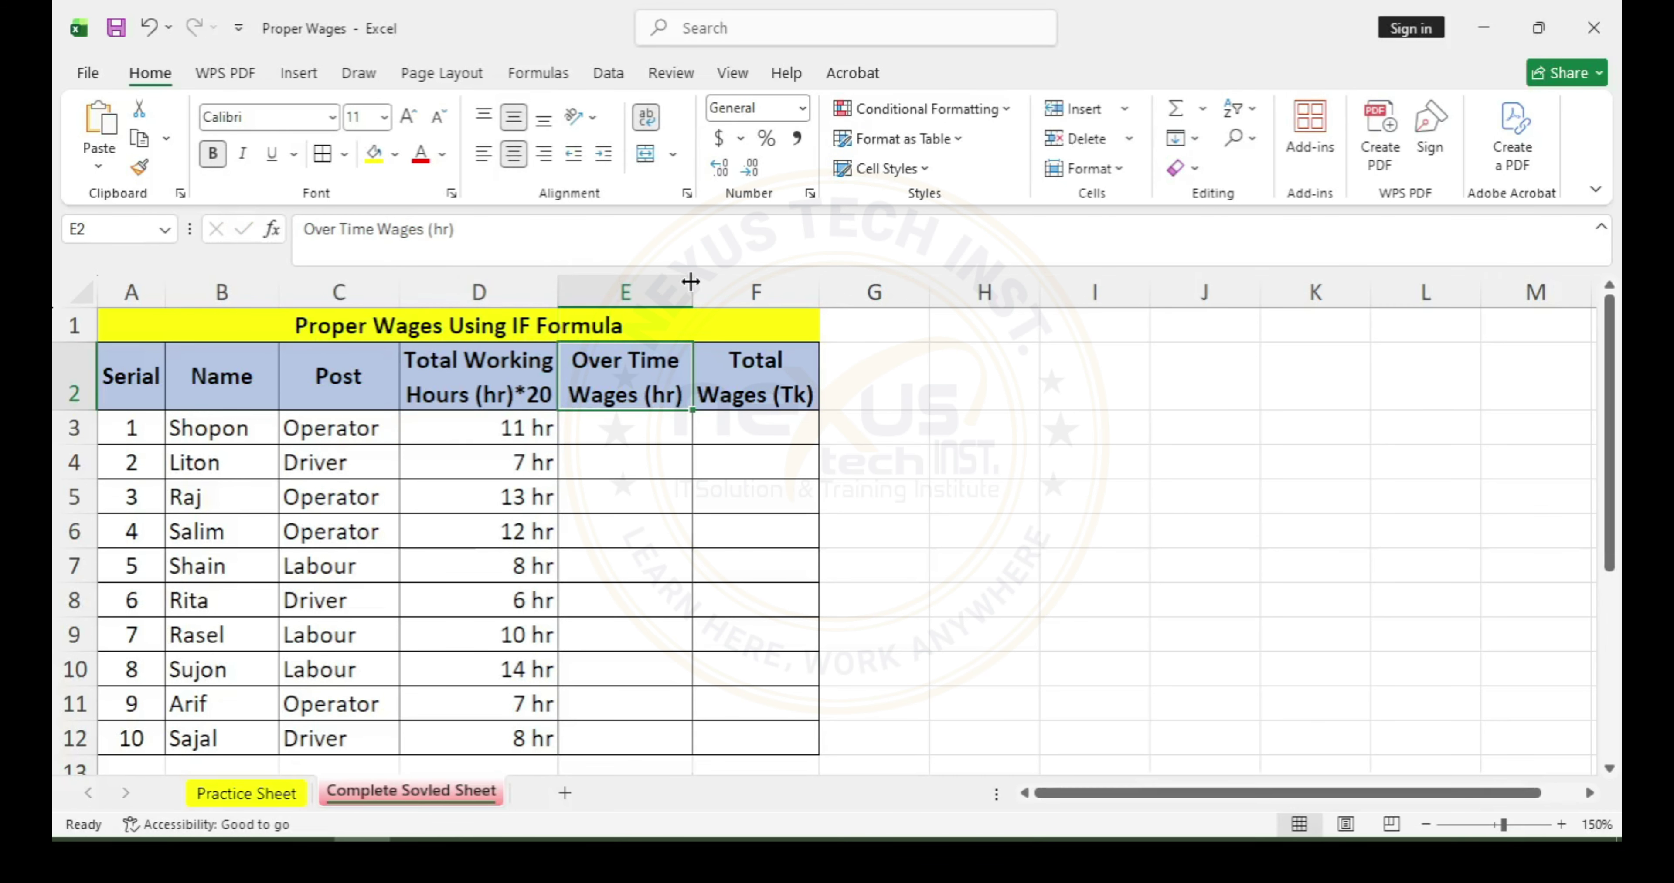
Append *25 to the Over Time Wages (hr) header in cell E2 and widen column E to fit it
{"action": "left_click_drag", "start_coordinate": [692, 286], "coordinate": [712, 286]}
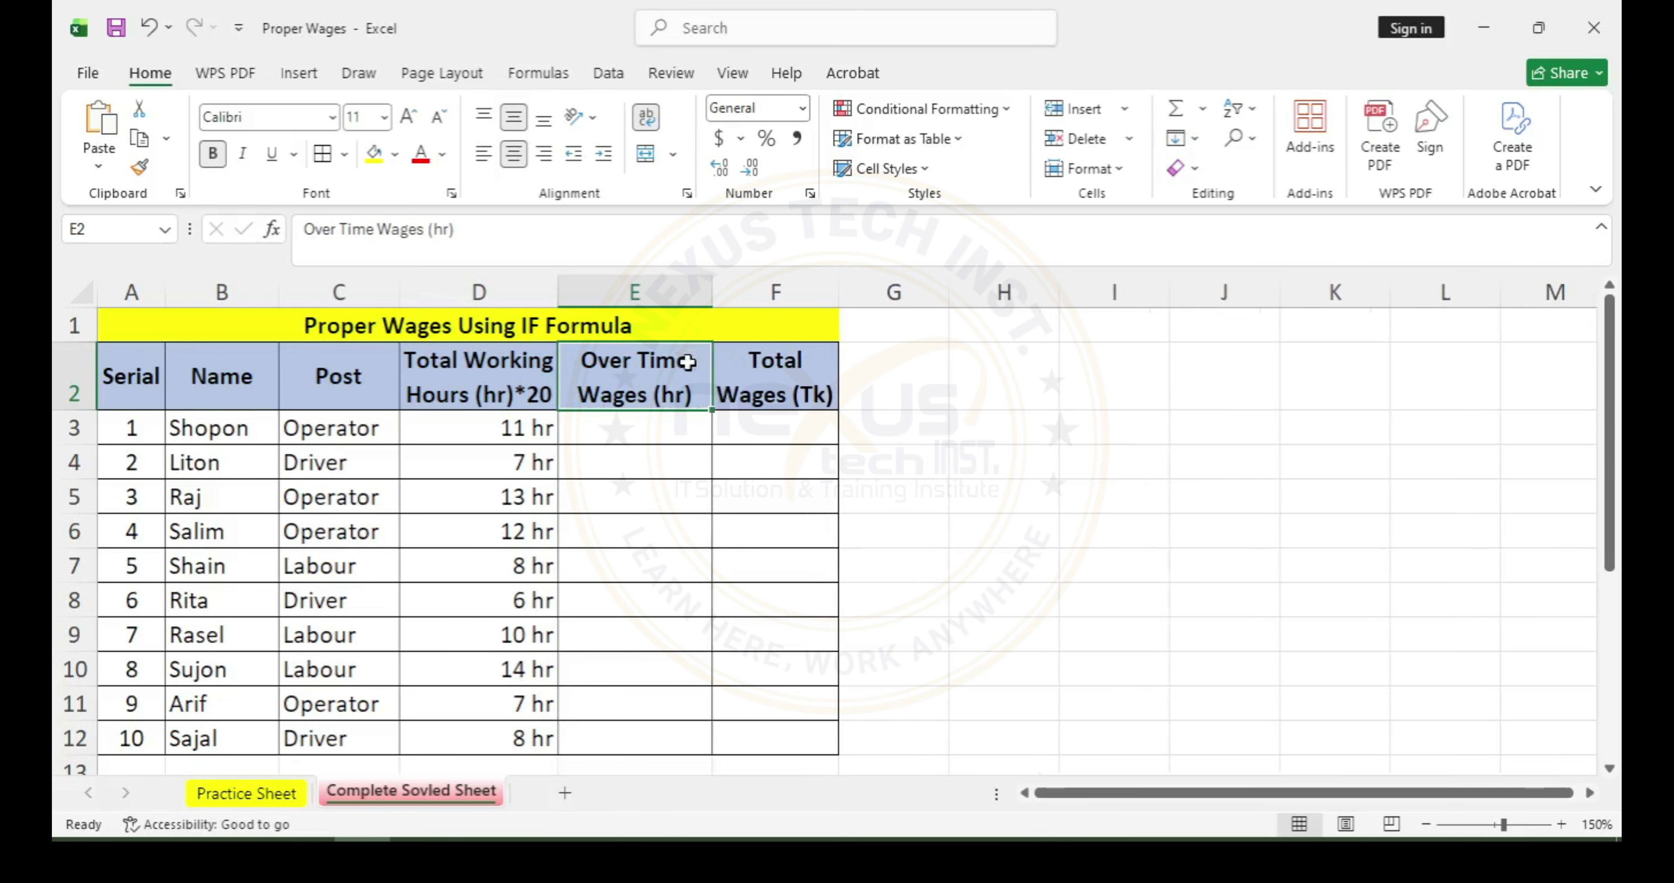
{"action": "double_click", "coordinate": [698, 391]}
{"action": "type", "text": "*25"}
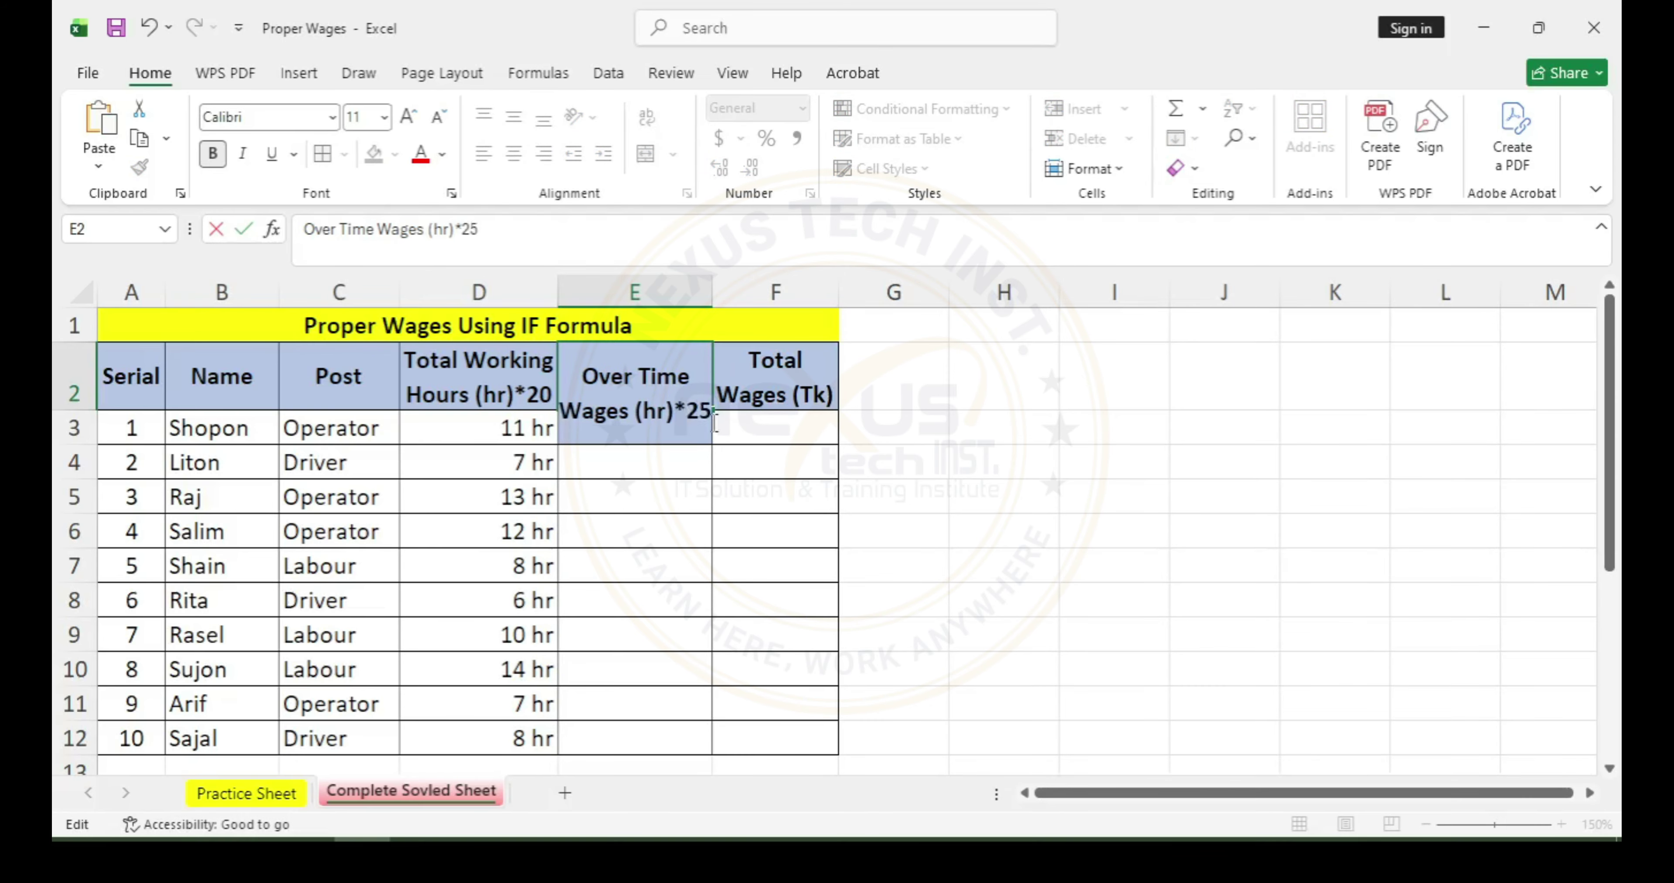
{"action": "left_click", "coordinate": [980, 548]}
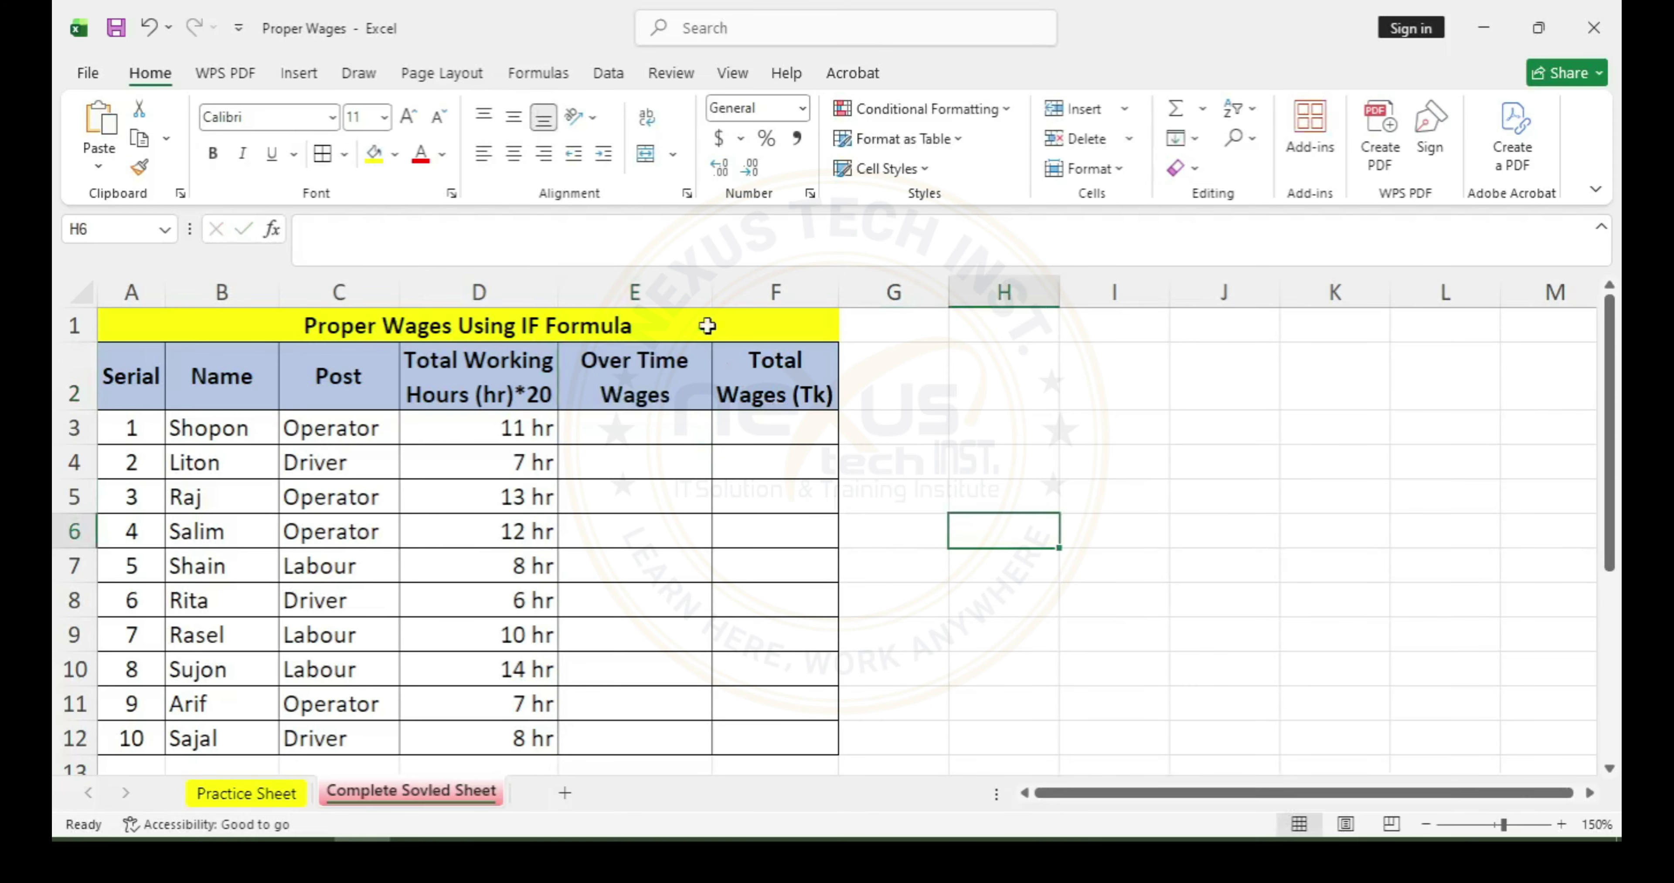
{"action": "left_click_drag", "start_coordinate": [711, 286], "coordinate": [717, 285]}
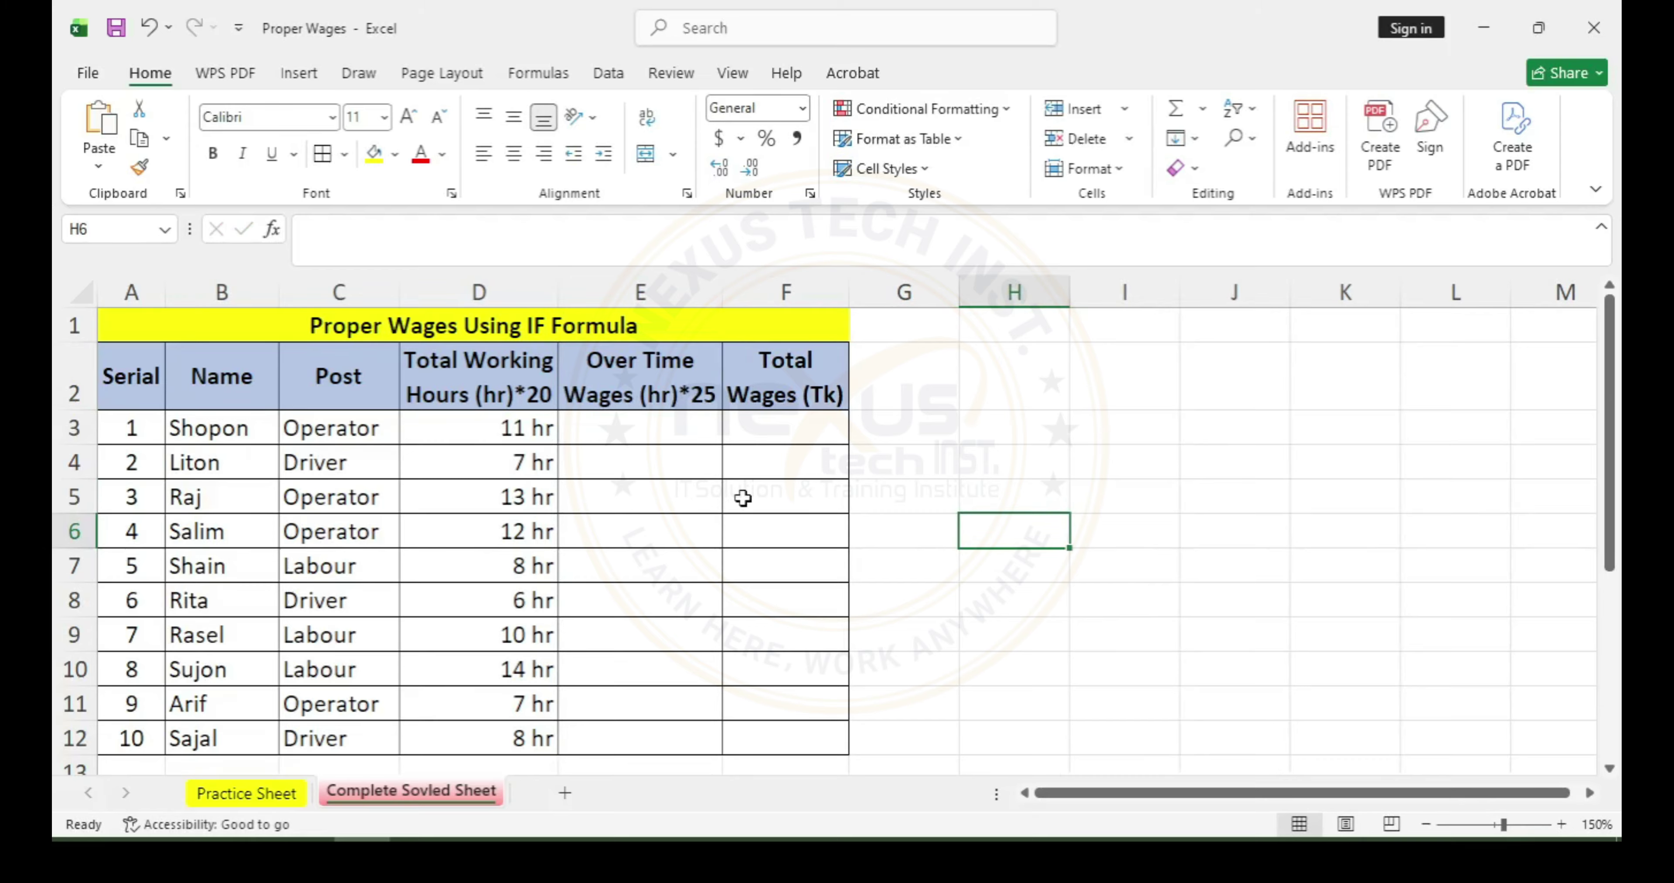
On Practice Sheet, append *20 to the Total Working Hours (hr) header in cell D2
{"action": "left_click", "coordinate": [244, 792]}
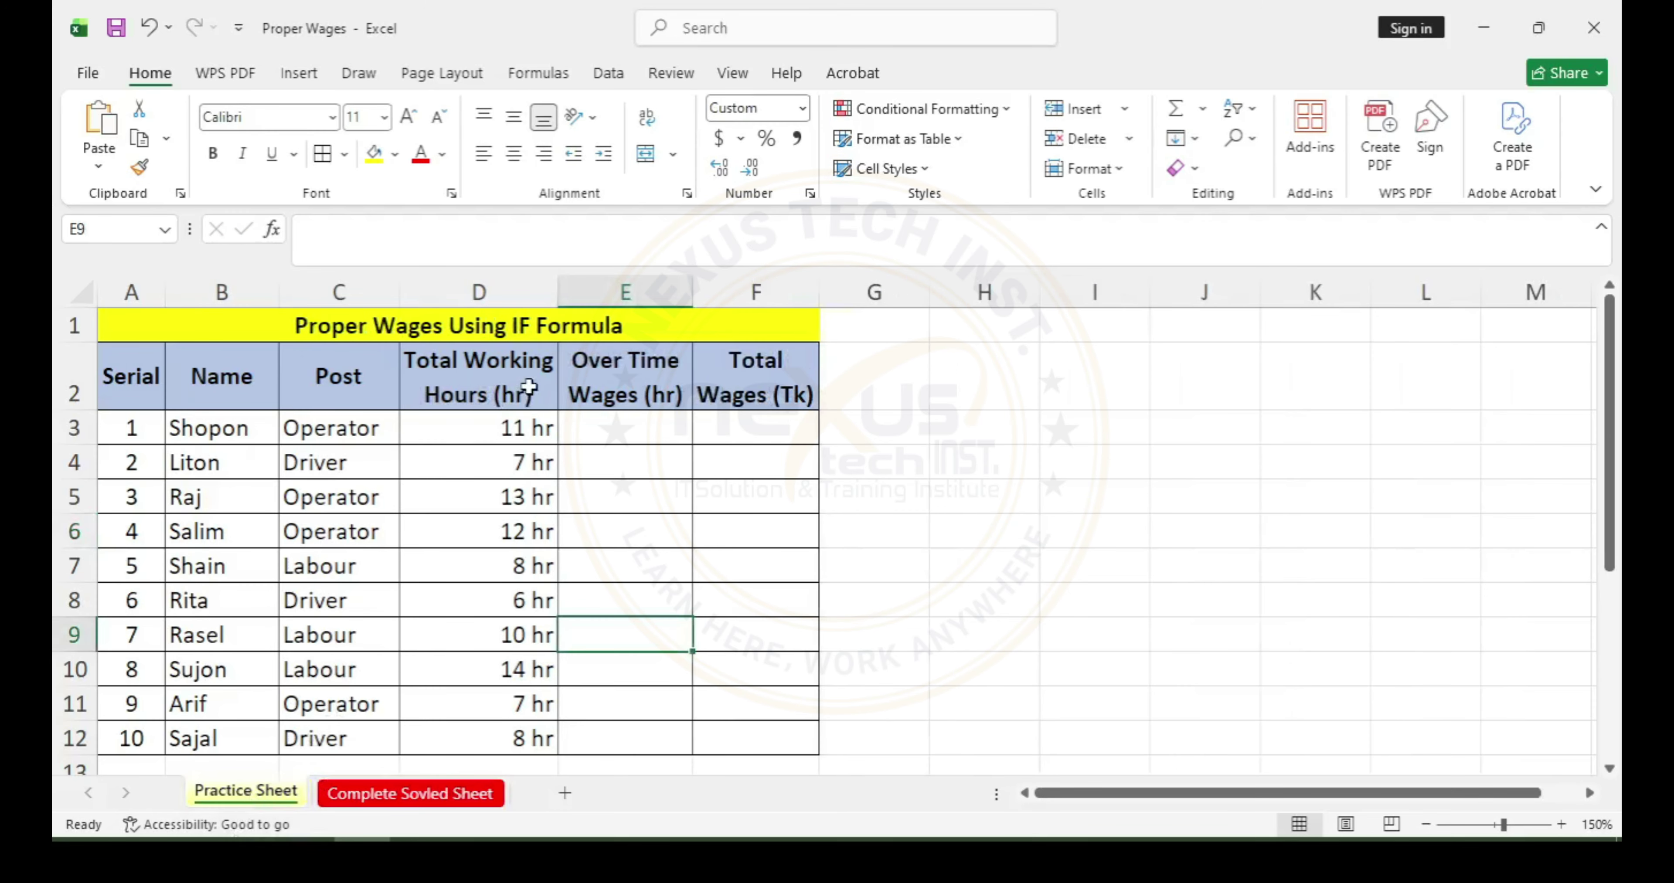
{"action": "double_click", "coordinate": [528, 387]}
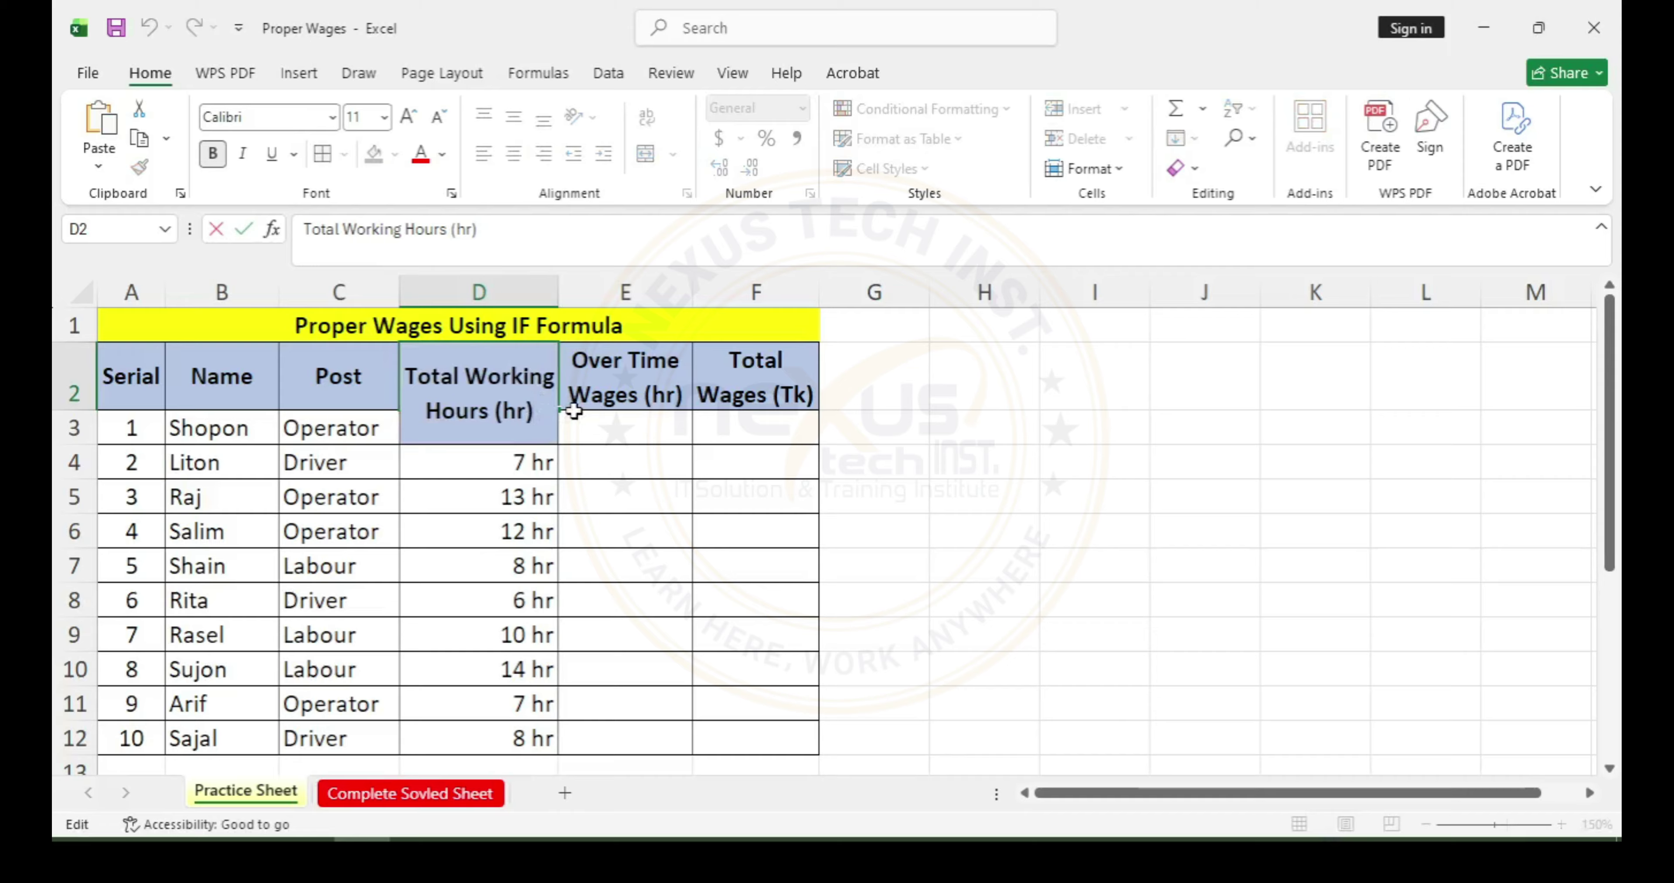
{"action": "type", "text": "*20"}
{"action": "left_click", "coordinate": [632, 431]}
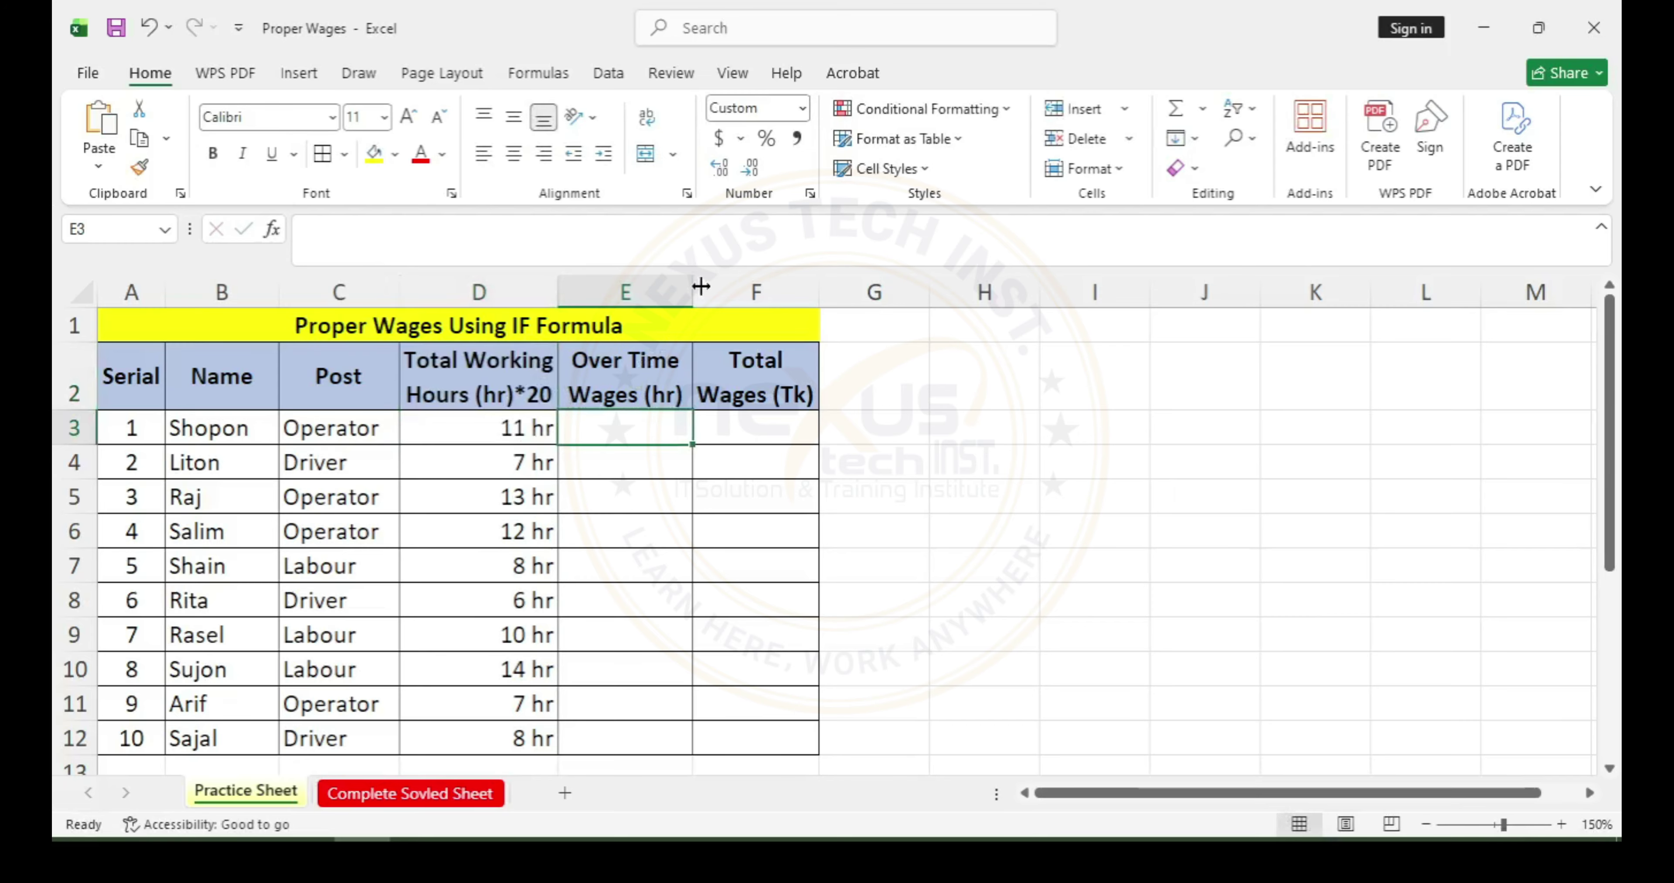
Append *20 to Practice Sheet's Over Time Wages (hr) header in cell E2 and widen column E to fit it
{"action": "left_click_drag", "start_coordinate": [700, 285], "coordinate": [712, 285]}
{"action": "double_click", "coordinate": [703, 394]}
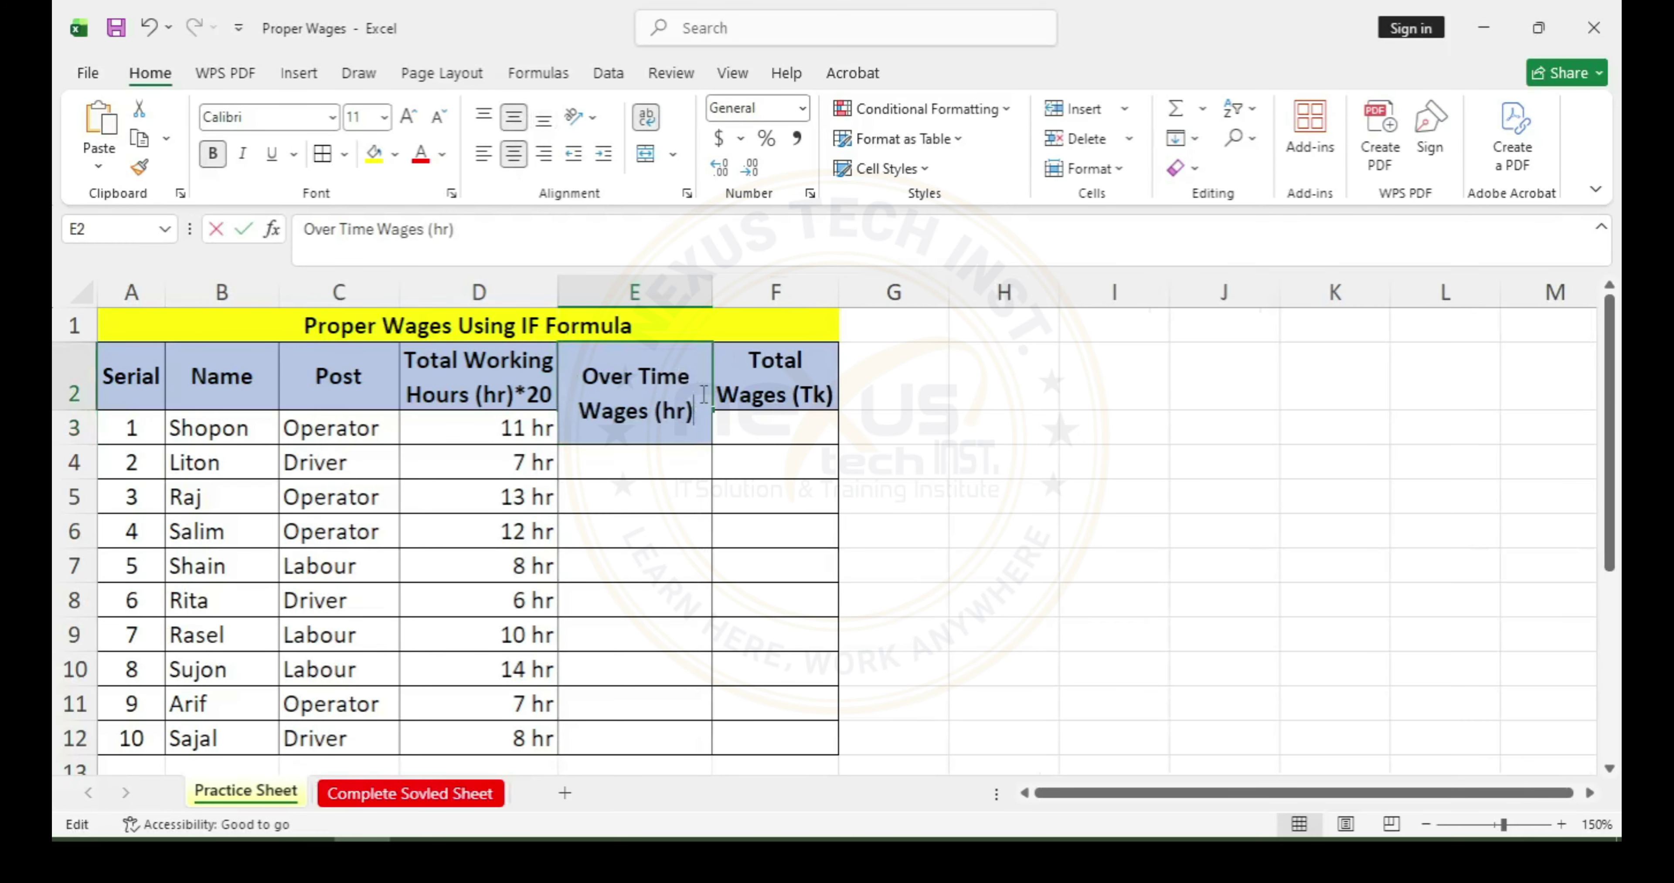
{"action": "type", "text": "*20"}
{"action": "key", "text": "Return"}
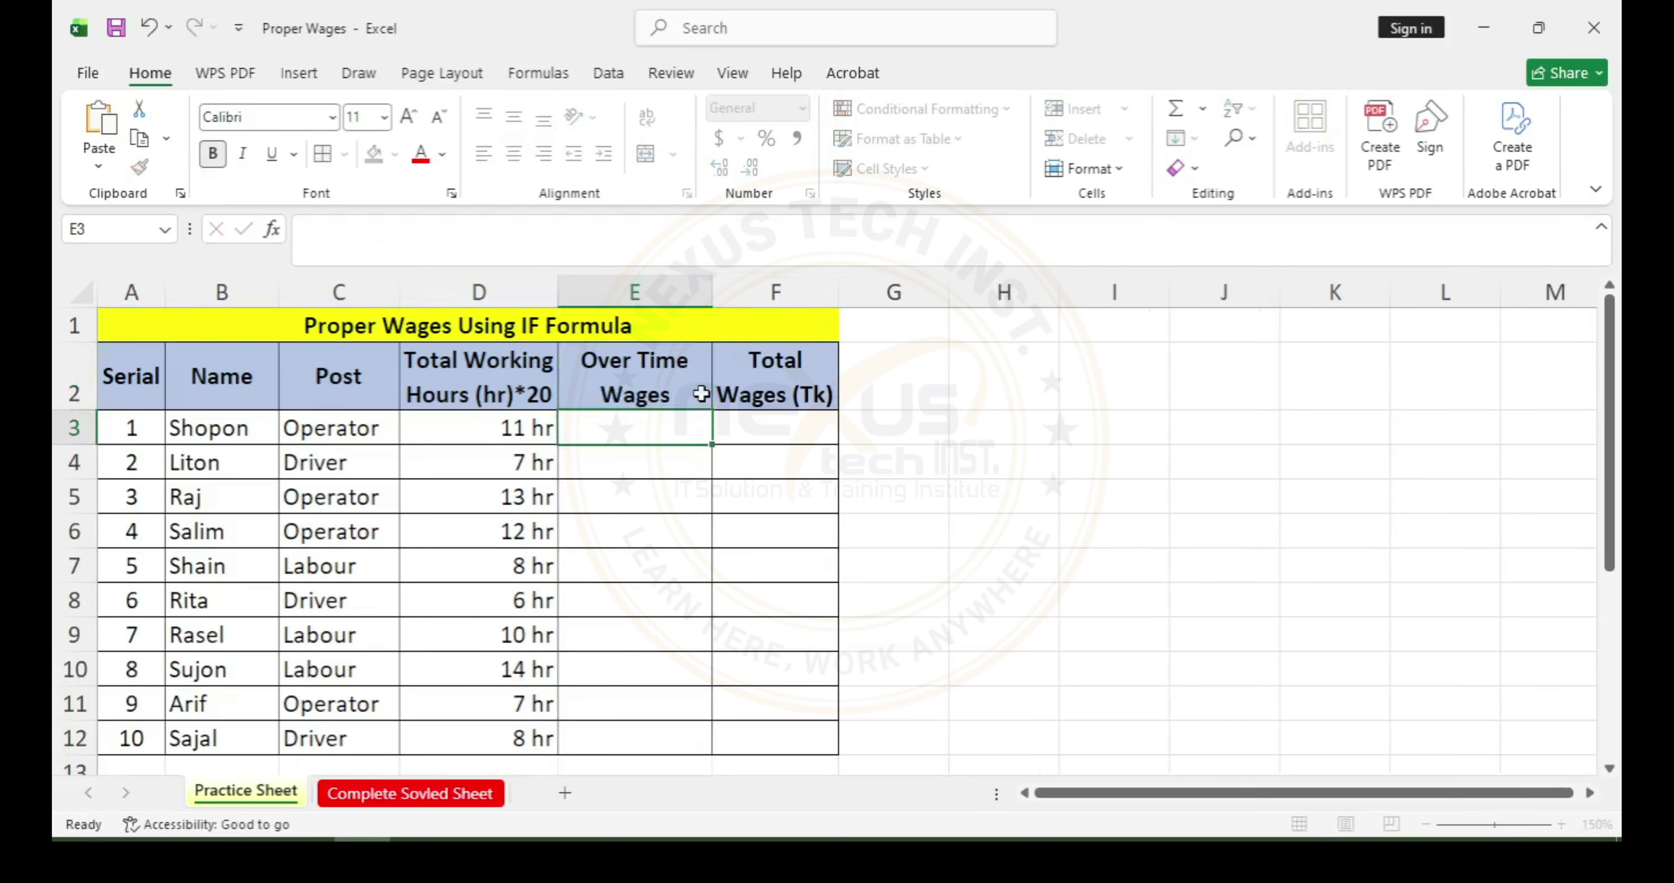
{"action": "left_click_drag", "start_coordinate": [712, 284], "coordinate": [722, 284]}
On Complete Sovled Sheet, enter the overtime hours formula =D3-8 in cell E3
{"action": "left_click", "coordinate": [458, 793]}
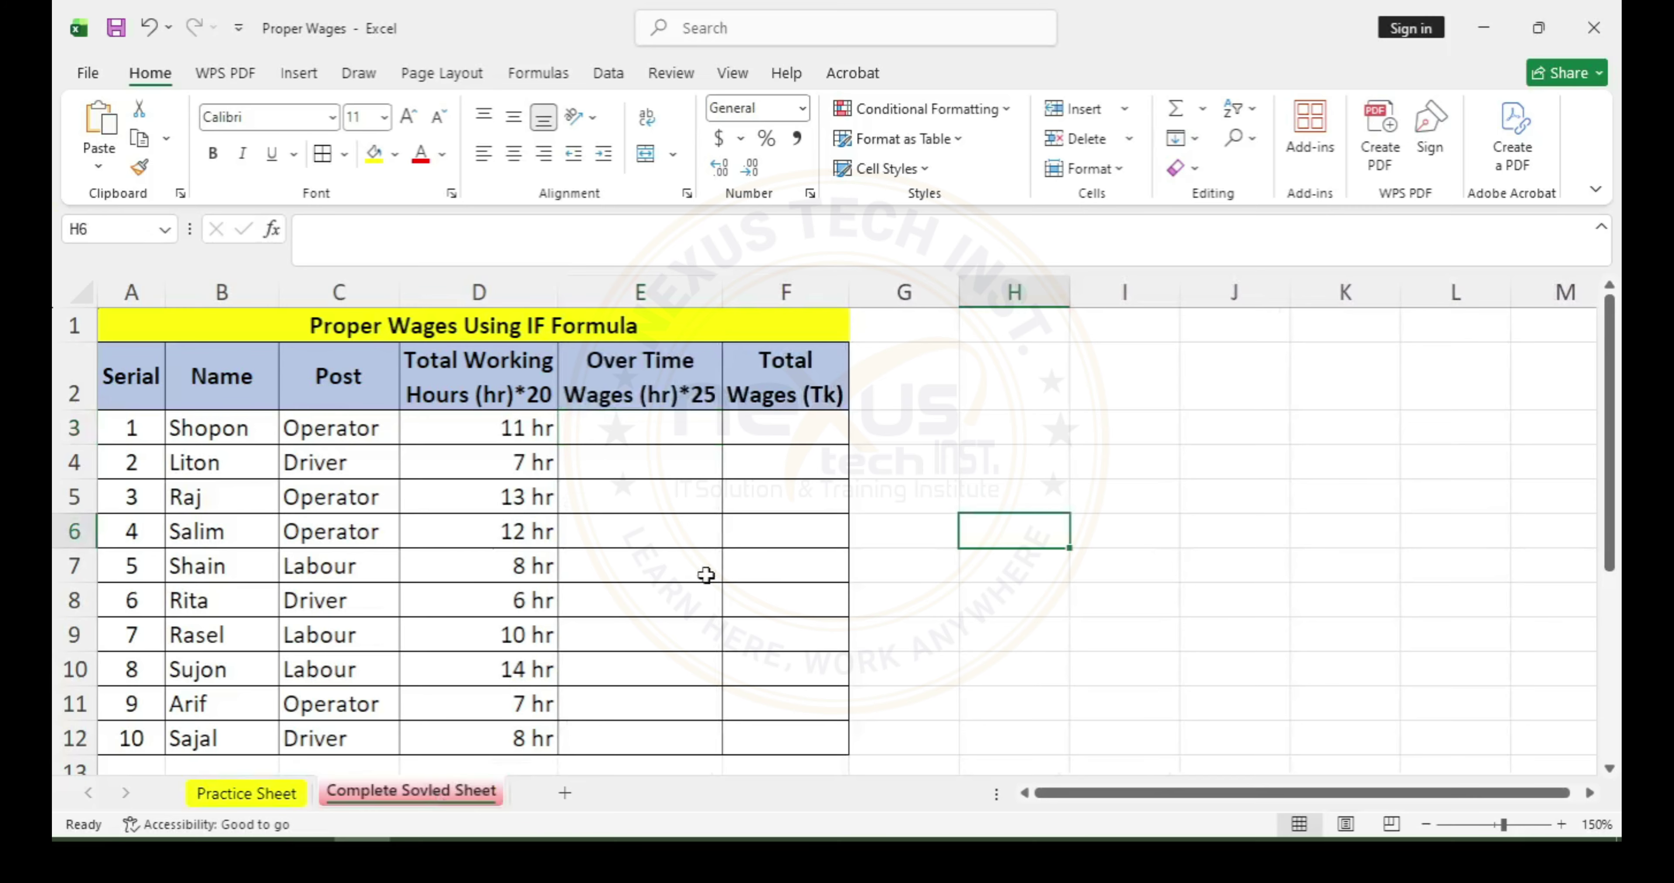
{"action": "left_click", "coordinate": [619, 430]}
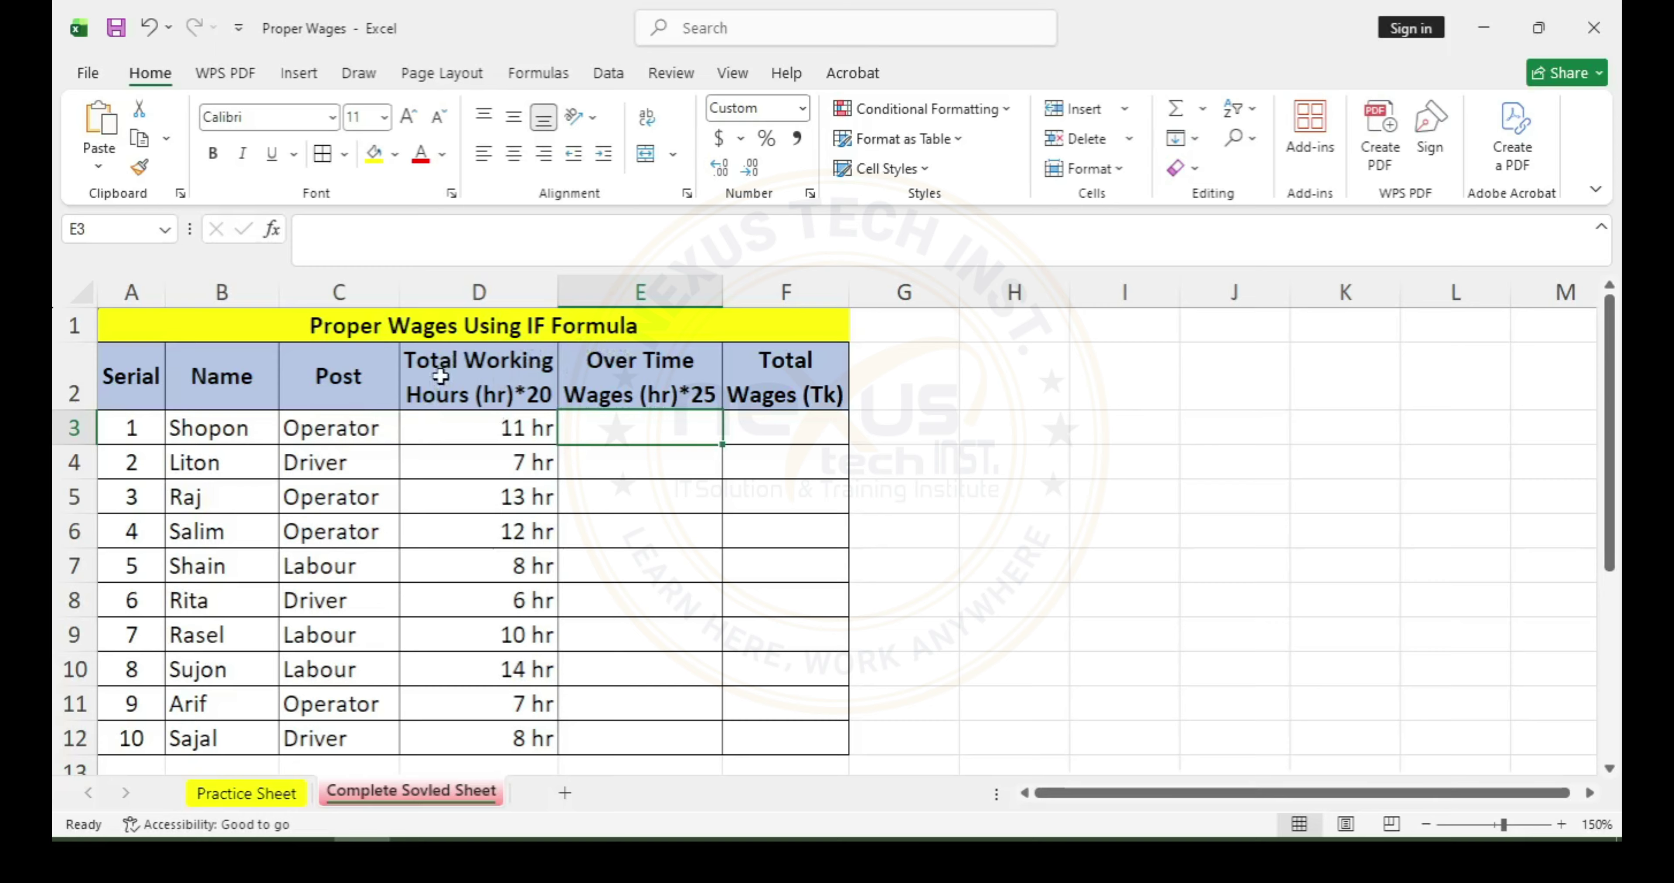
{"action": "left_click_drag", "start_coordinate": [471, 427], "coordinate": [490, 722]}
{"action": "left_click", "coordinate": [692, 594]}
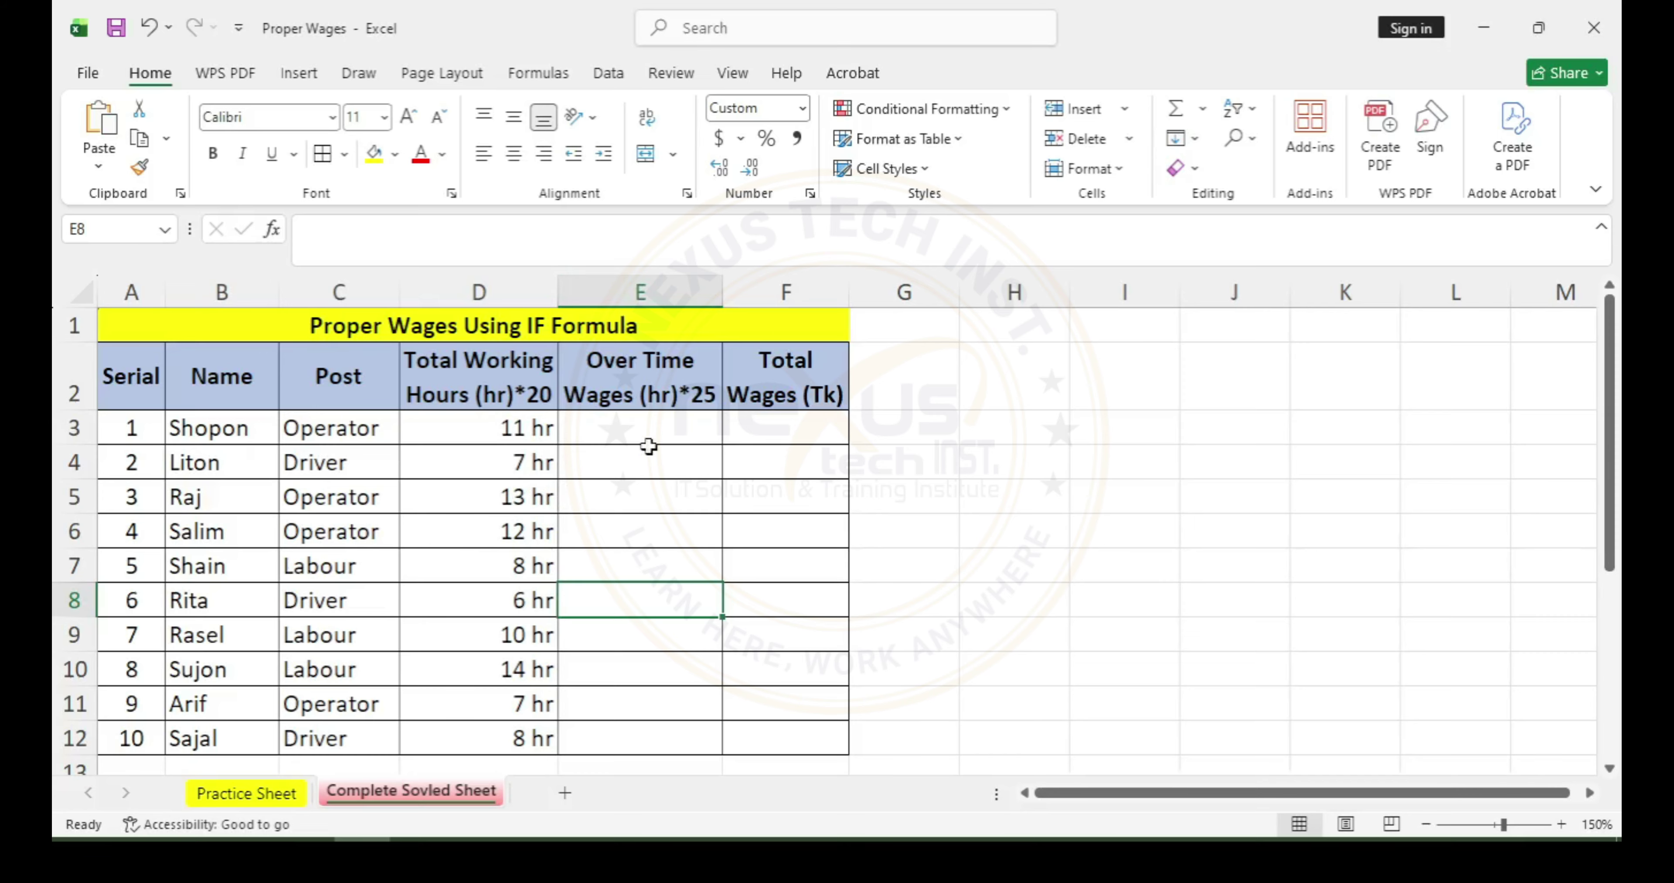
{"action": "left_click", "coordinate": [630, 432]}
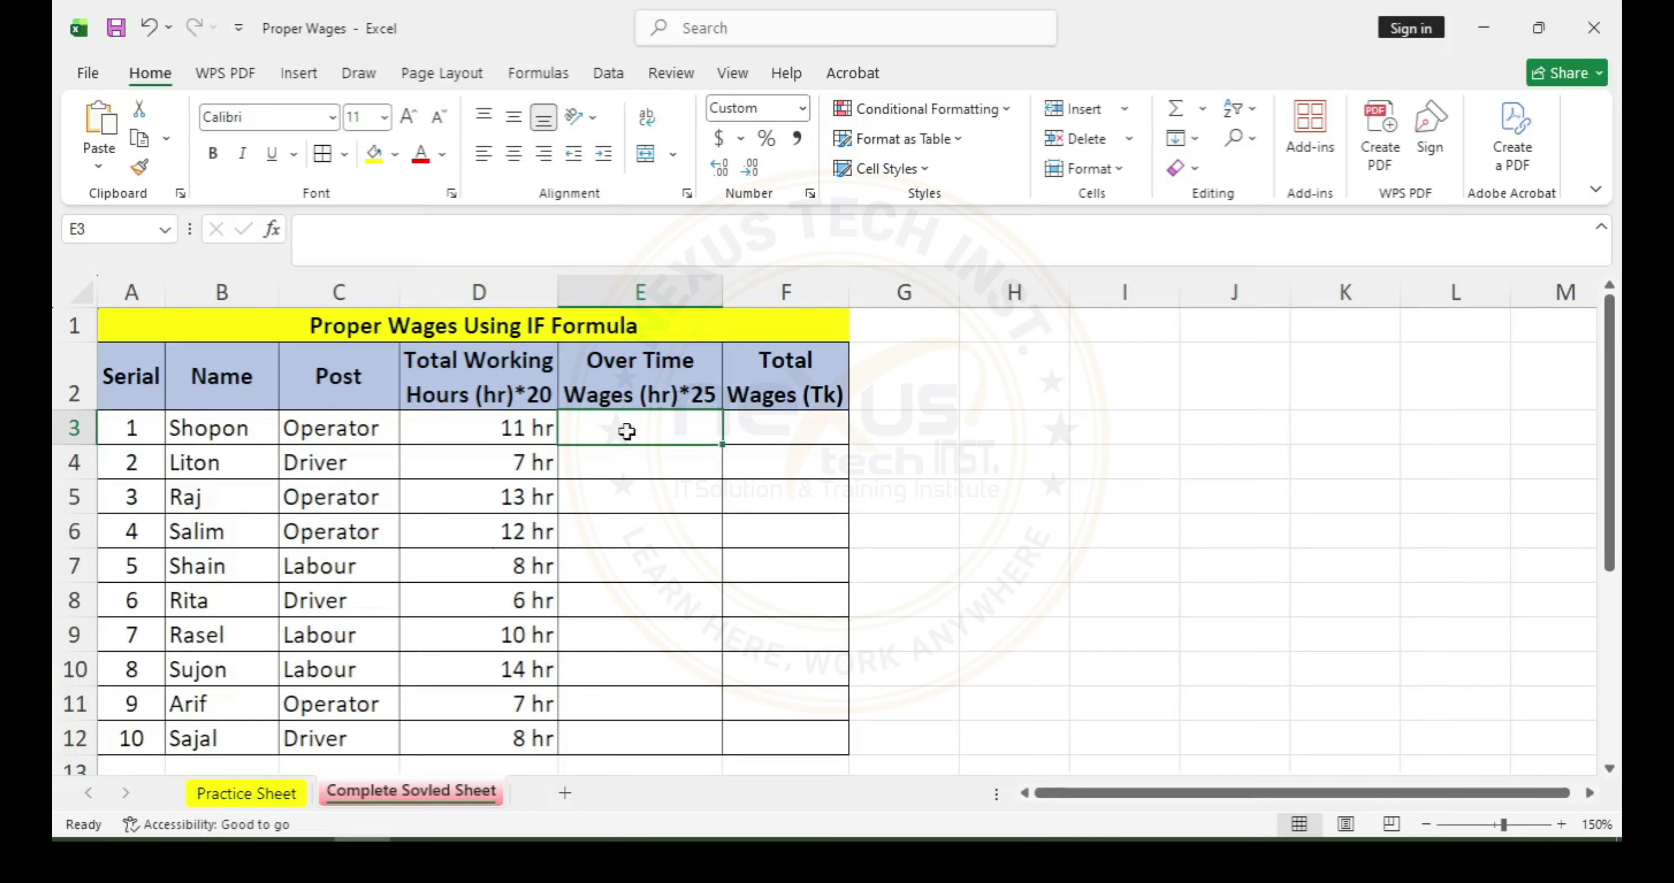
{"action": "type", "text": "="}
{"action": "key", "text": "Left"}
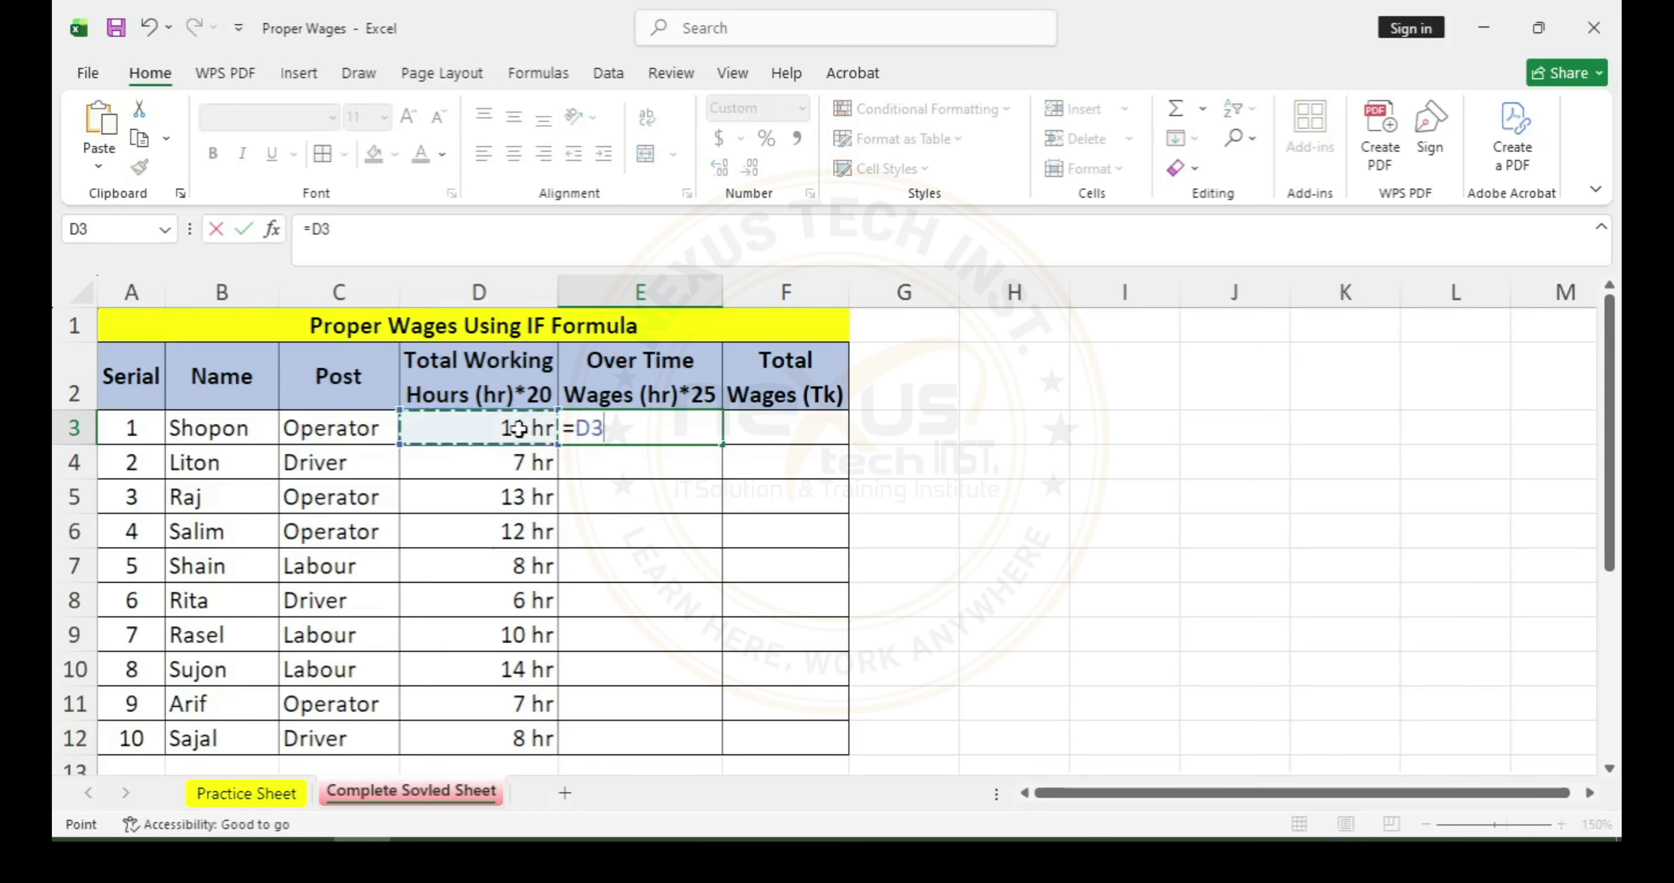
{"action": "type", "text": "-8"}
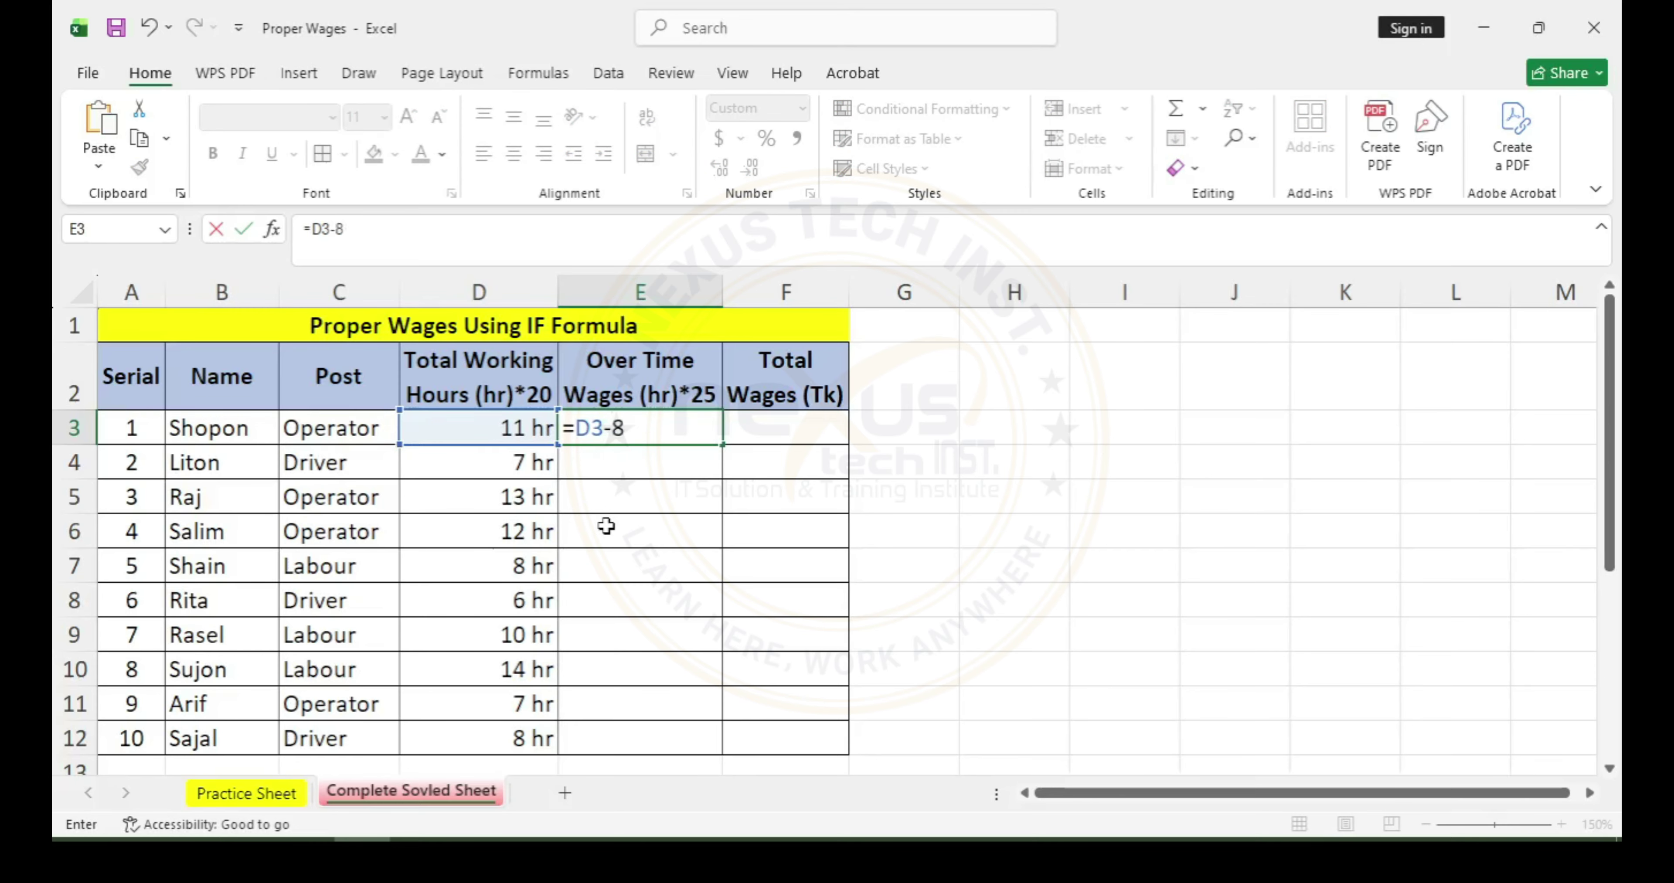
{"action": "key", "text": "Return"}
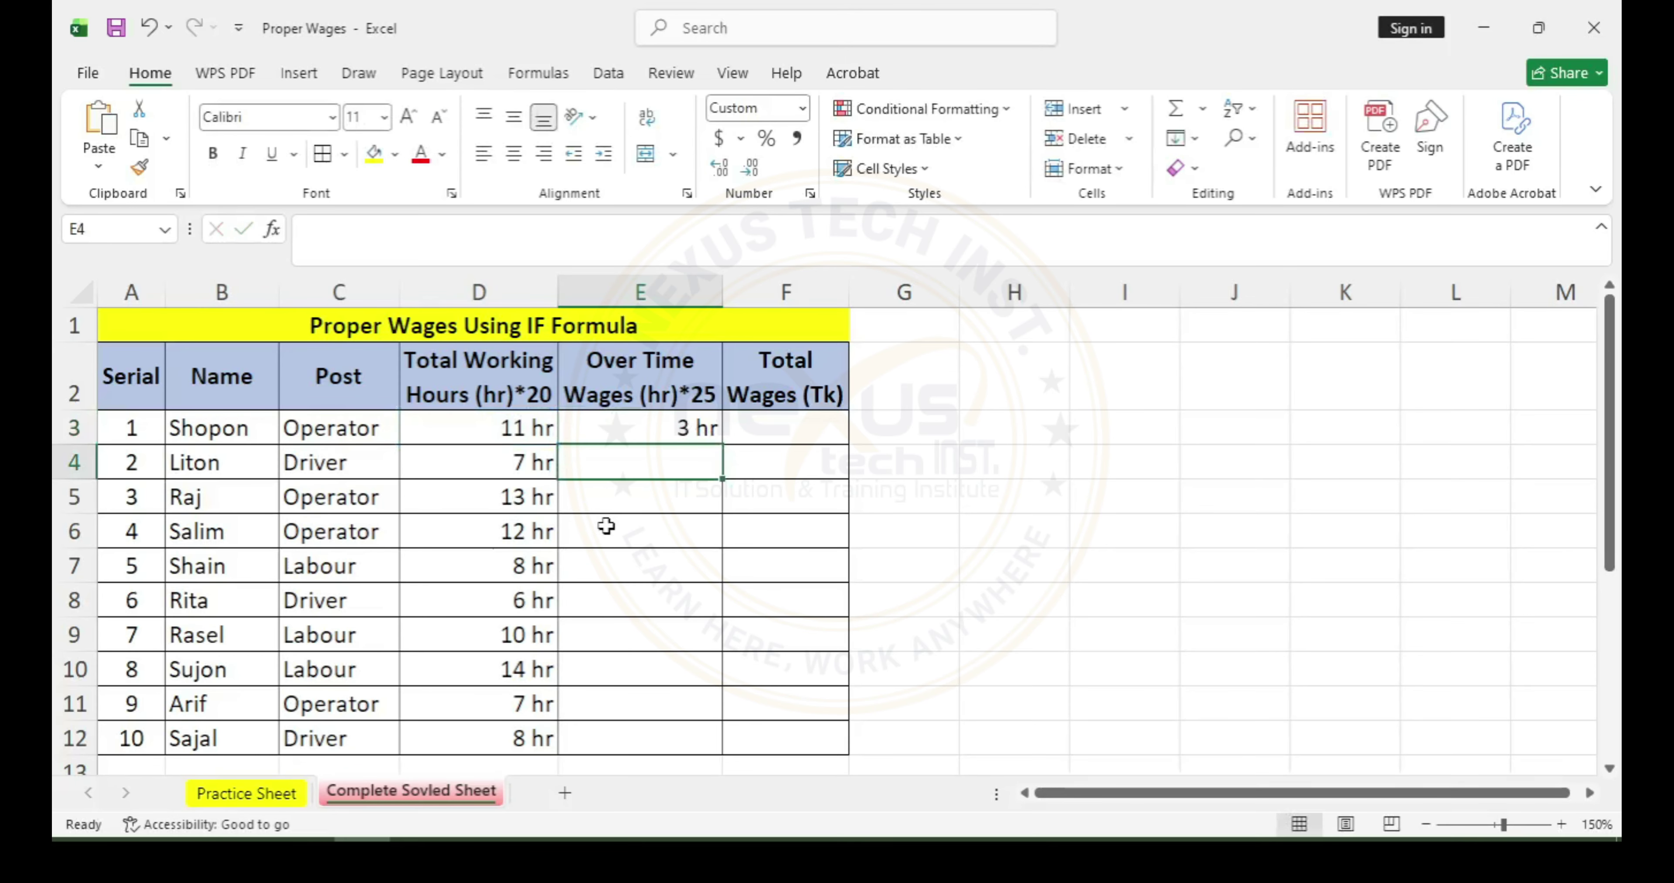
Fill the overtime formula from E3 down to E4, then select the overtime cells E3:E12
{"action": "left_click", "coordinate": [699, 429]}
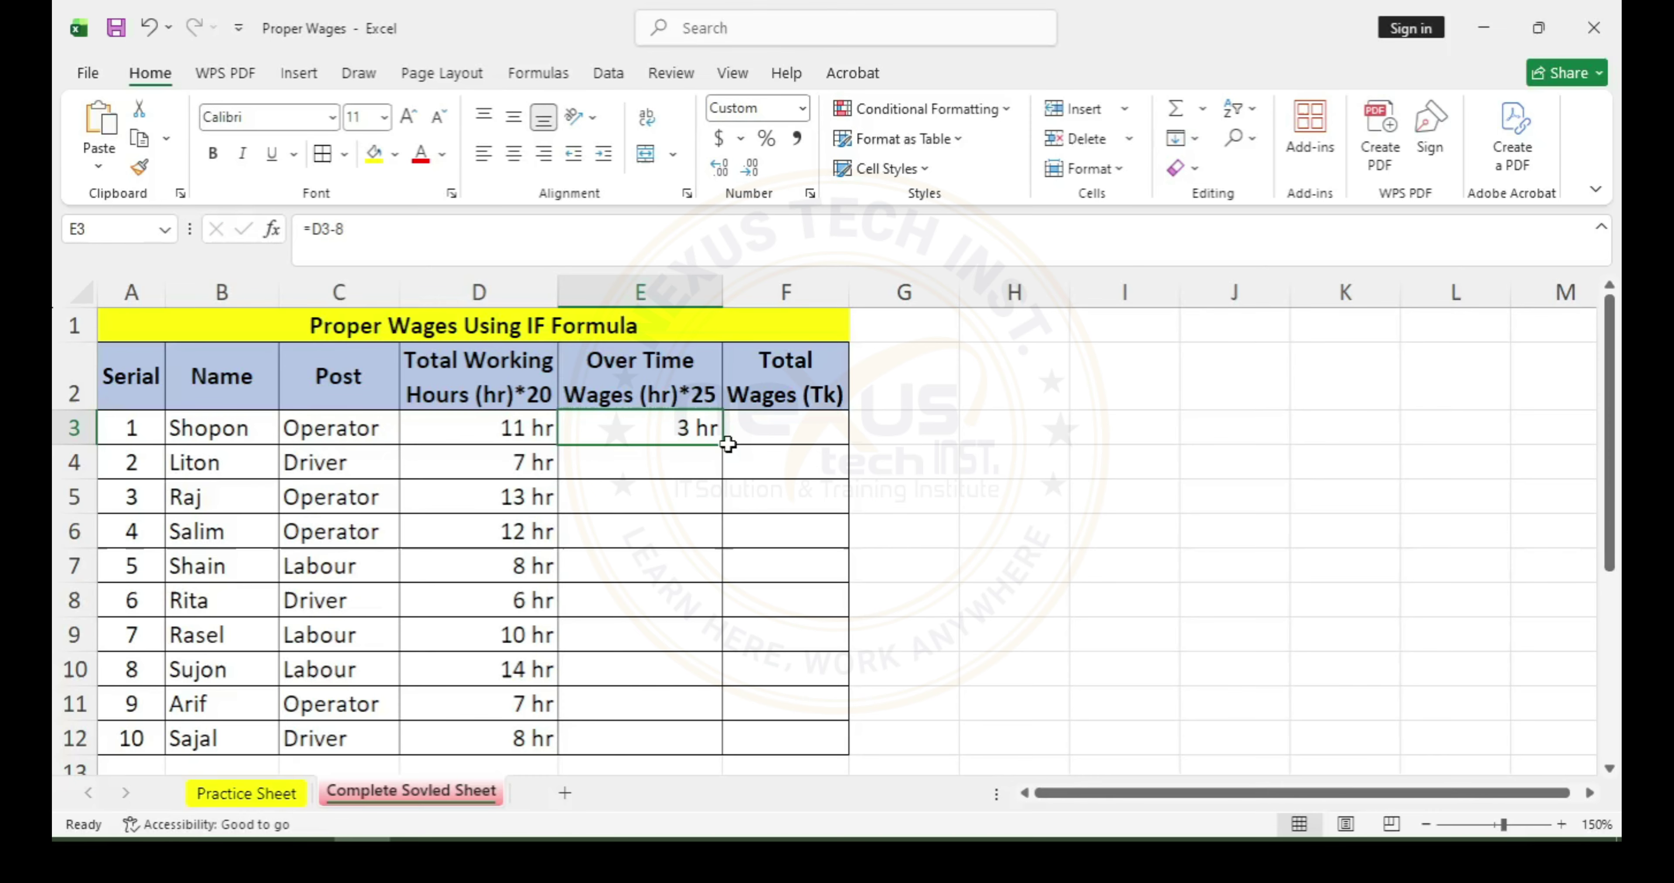
{"action": "left_click_drag", "start_coordinate": [723, 445], "coordinate": [715, 476]}
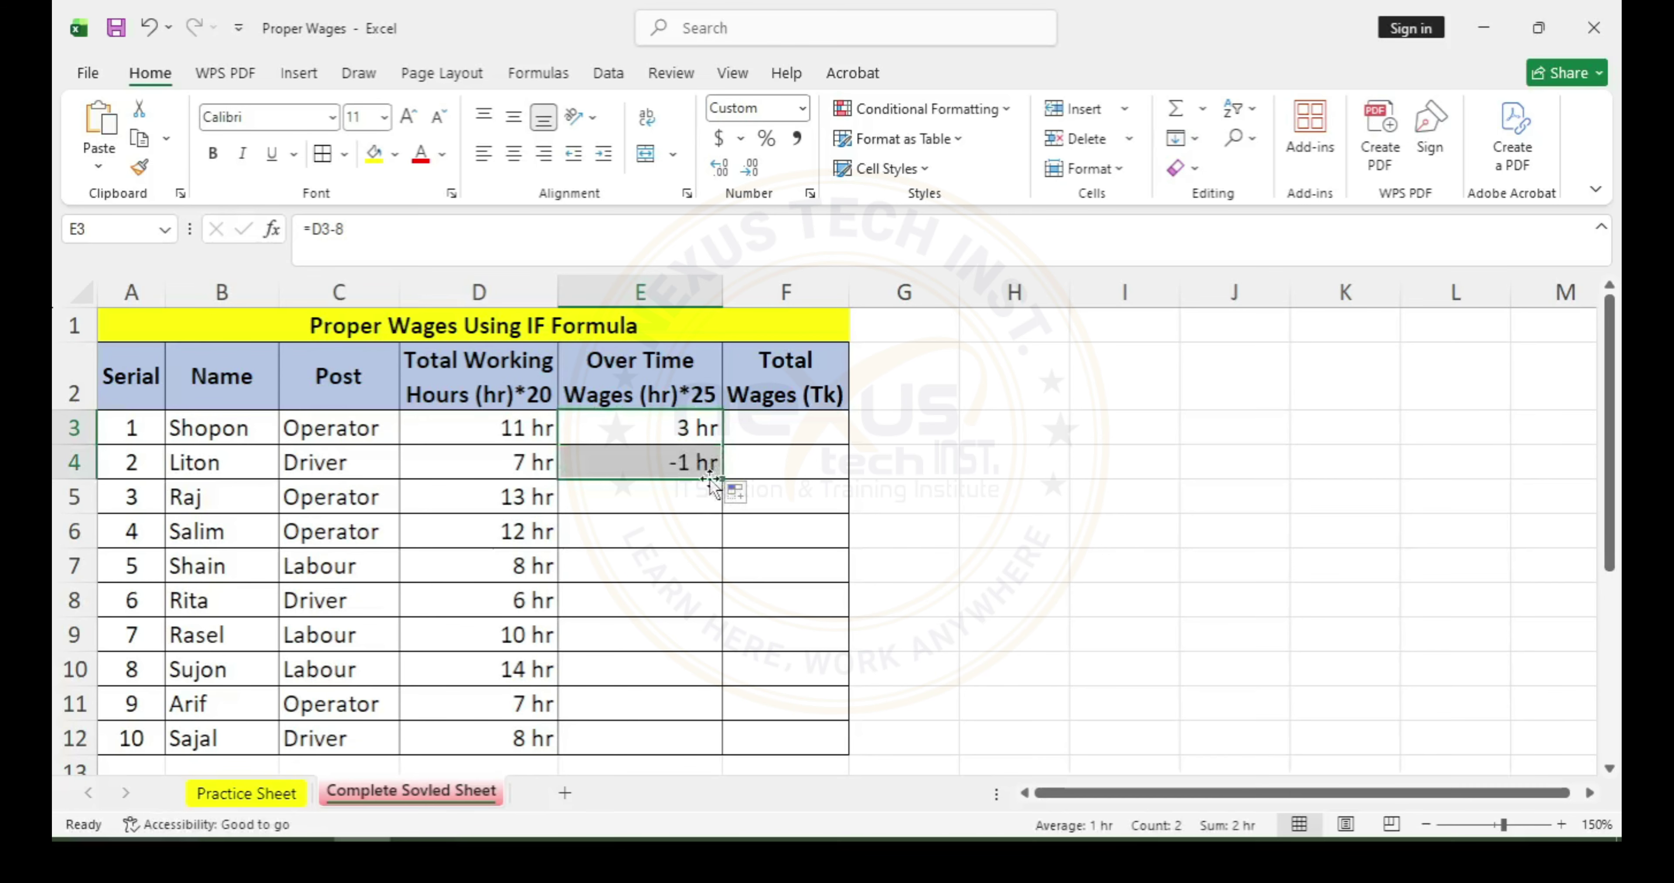
{"action": "left_click", "coordinate": [674, 464]}
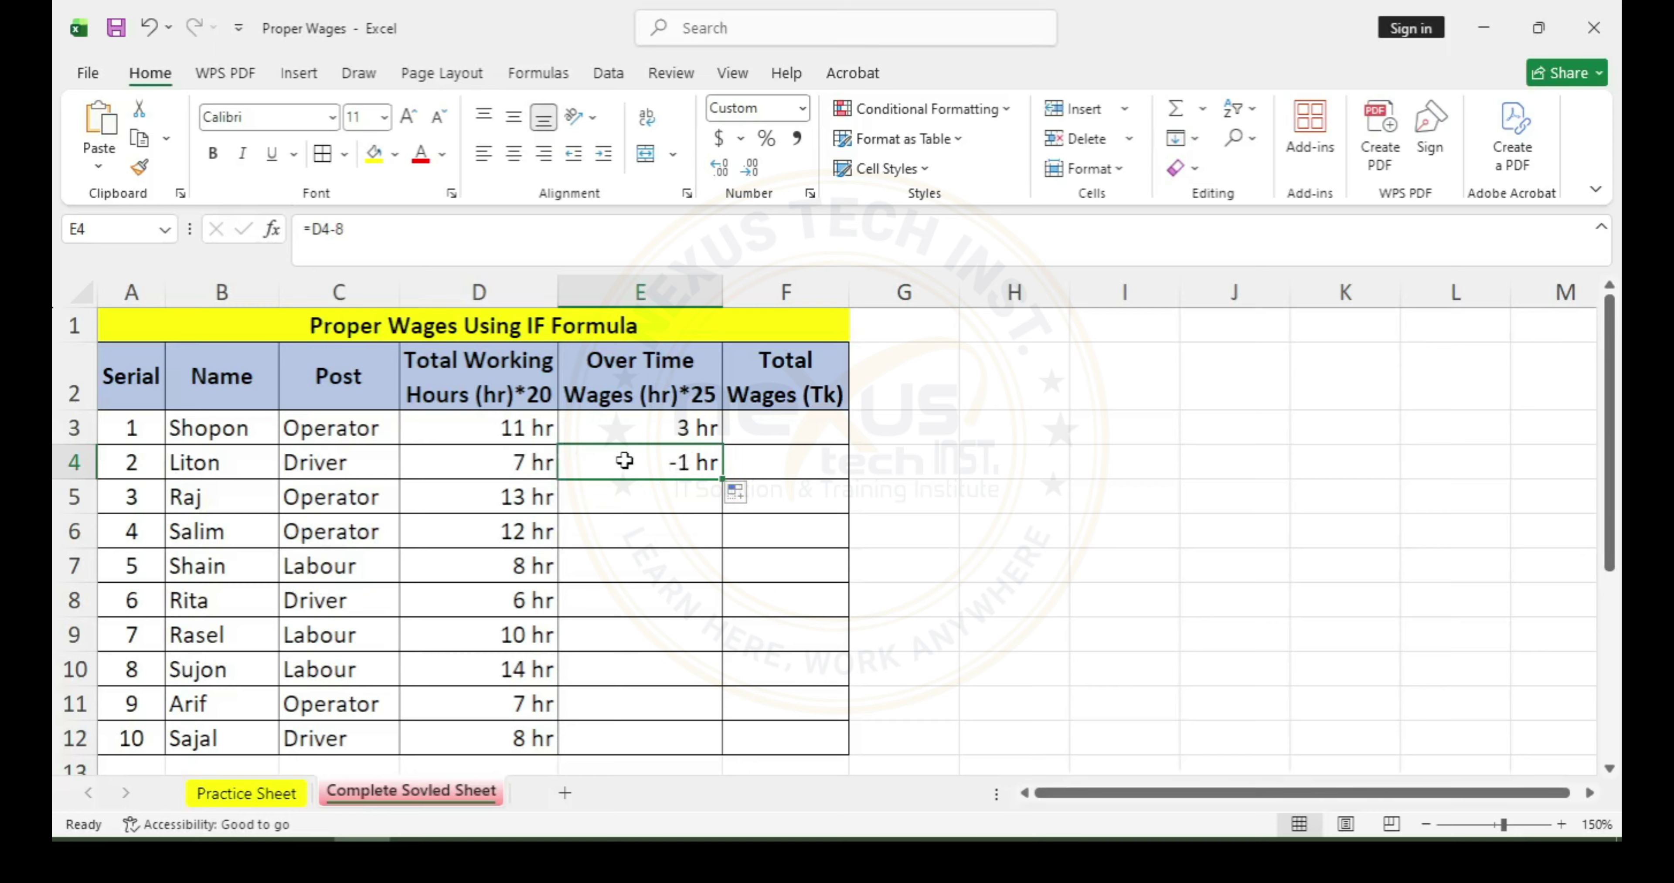
{"action": "left_click_drag", "start_coordinate": [679, 426], "coordinate": [683, 747]}
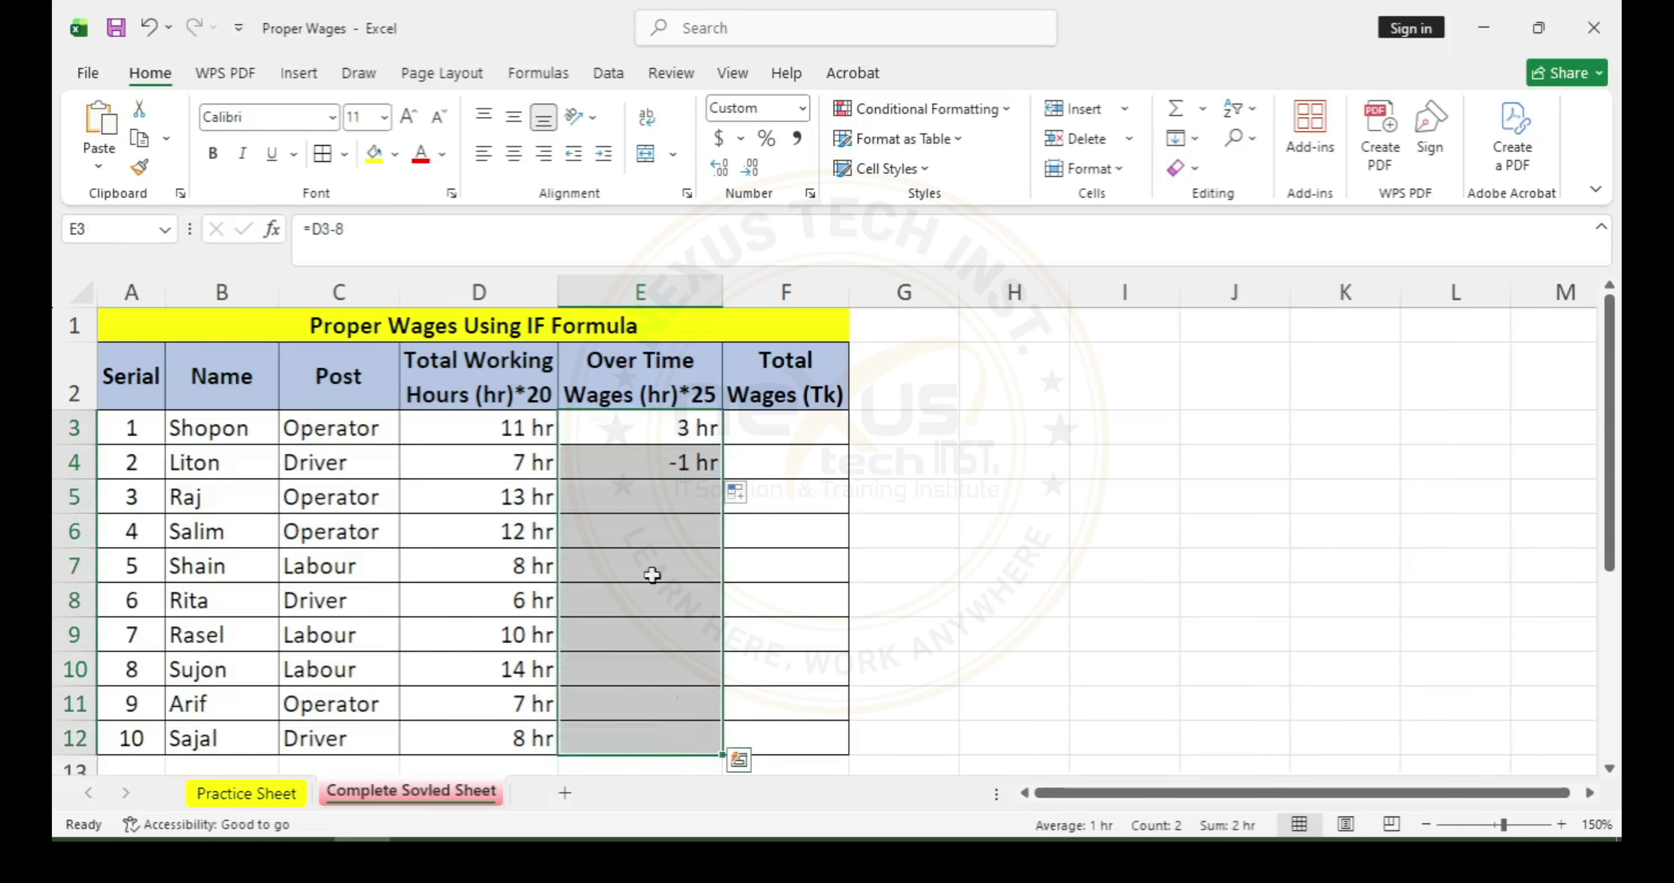
Clear the overtime cells E3:E12 and begin an IF formula in E3 with the condition D3>8
{"action": "key", "text": "Delete"}
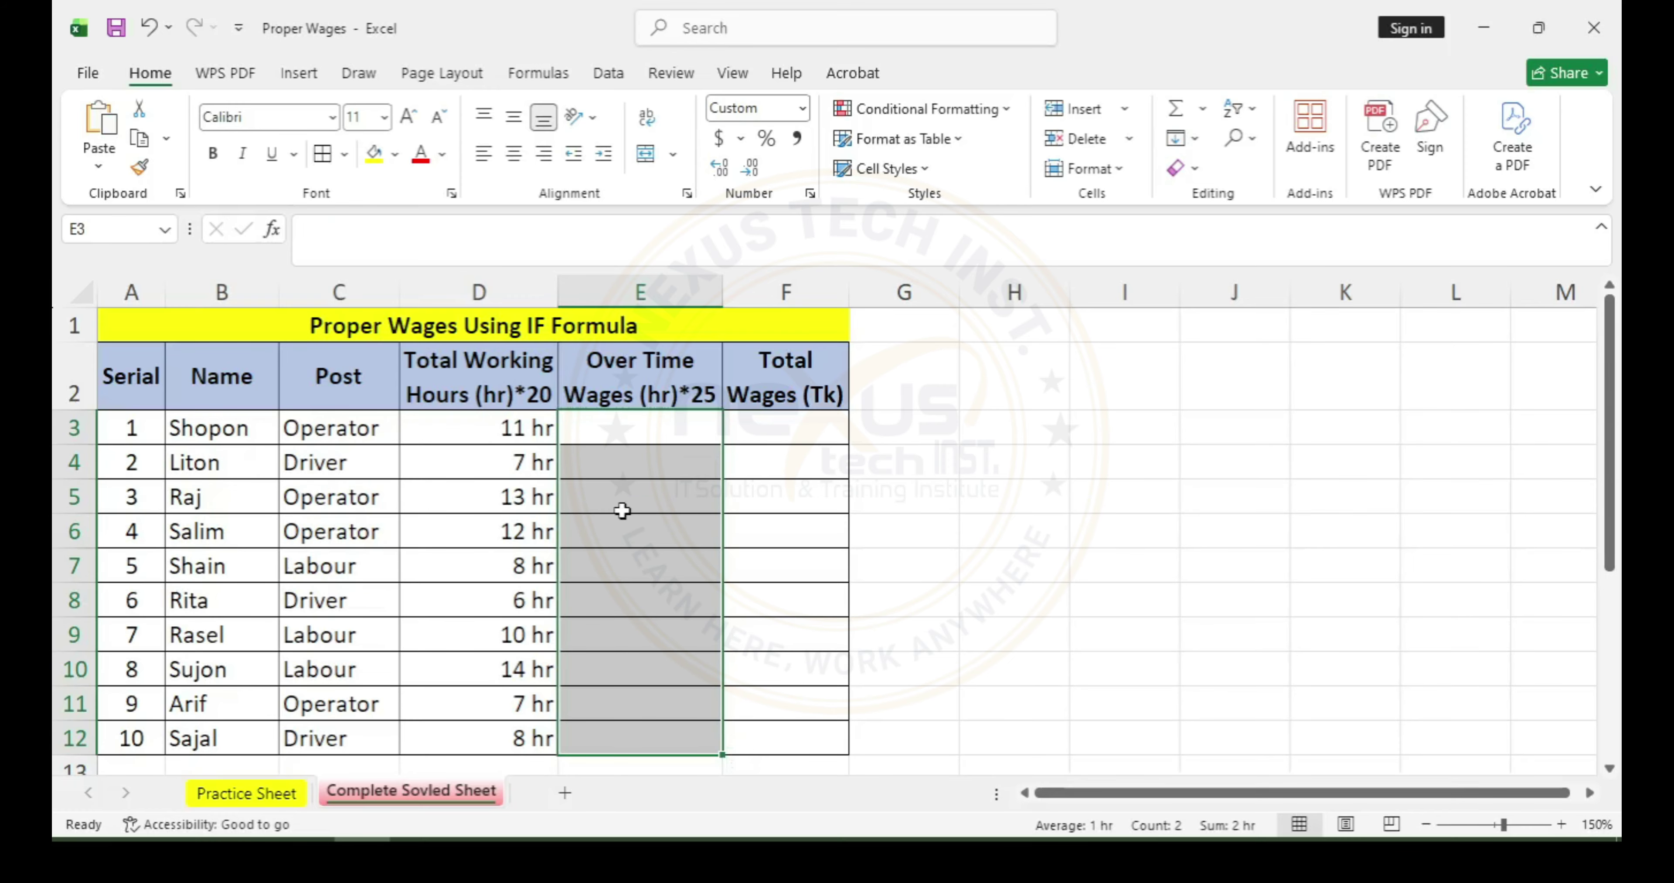
{"action": "left_click", "coordinate": [632, 430]}
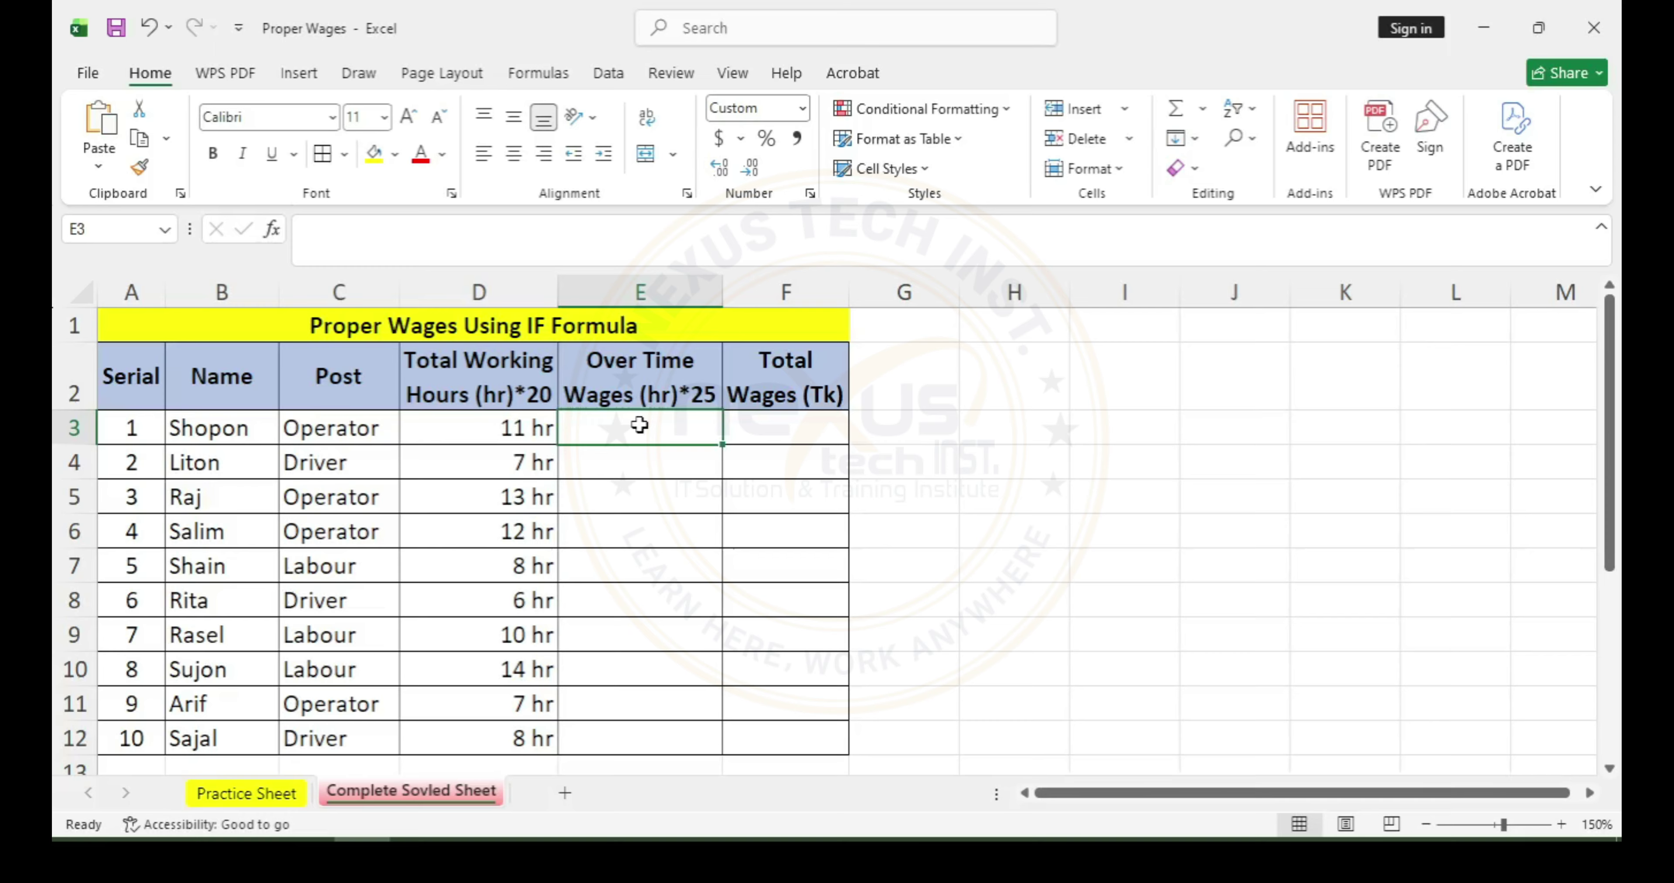
{"action": "left_click", "coordinate": [450, 246]}
{"action": "type", "text": "="}
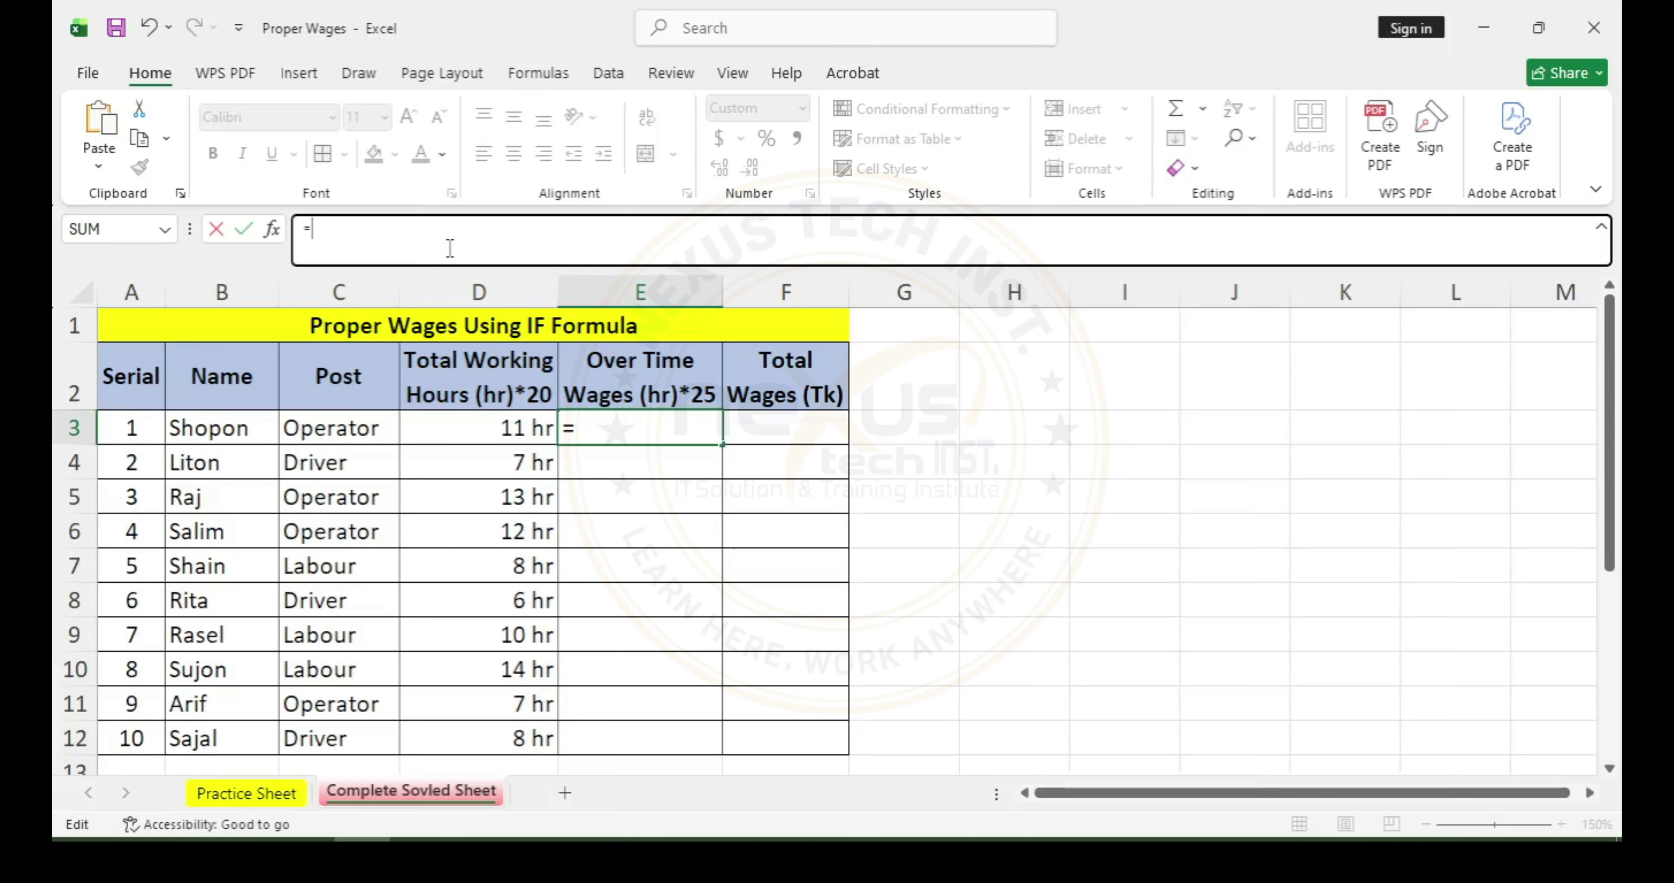
{"action": "type", "text": "if"}
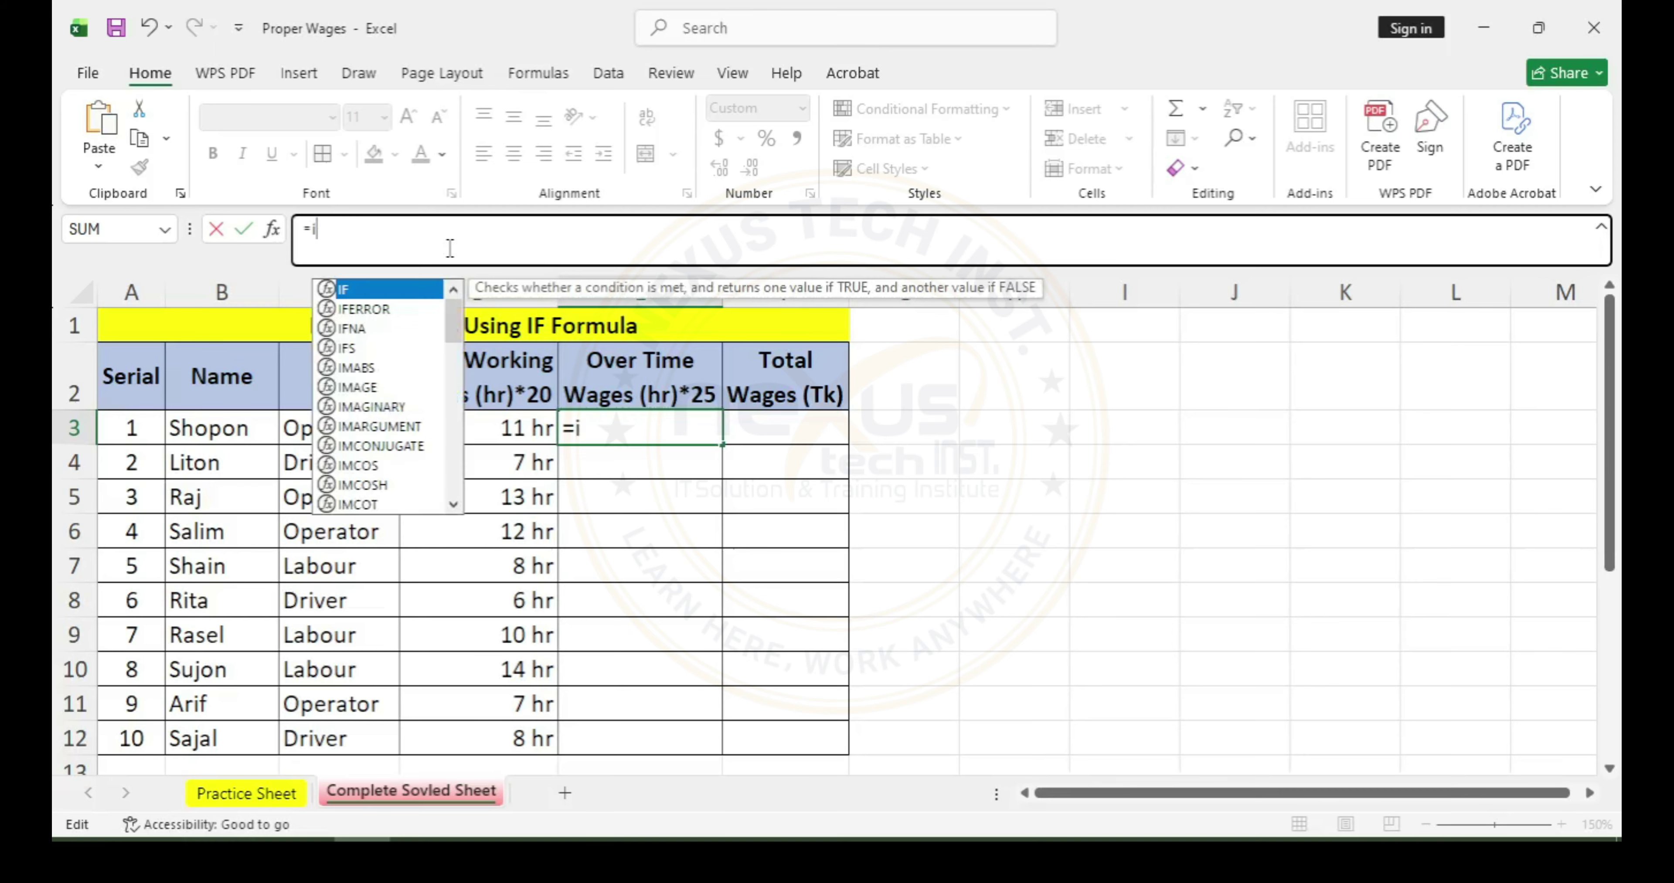
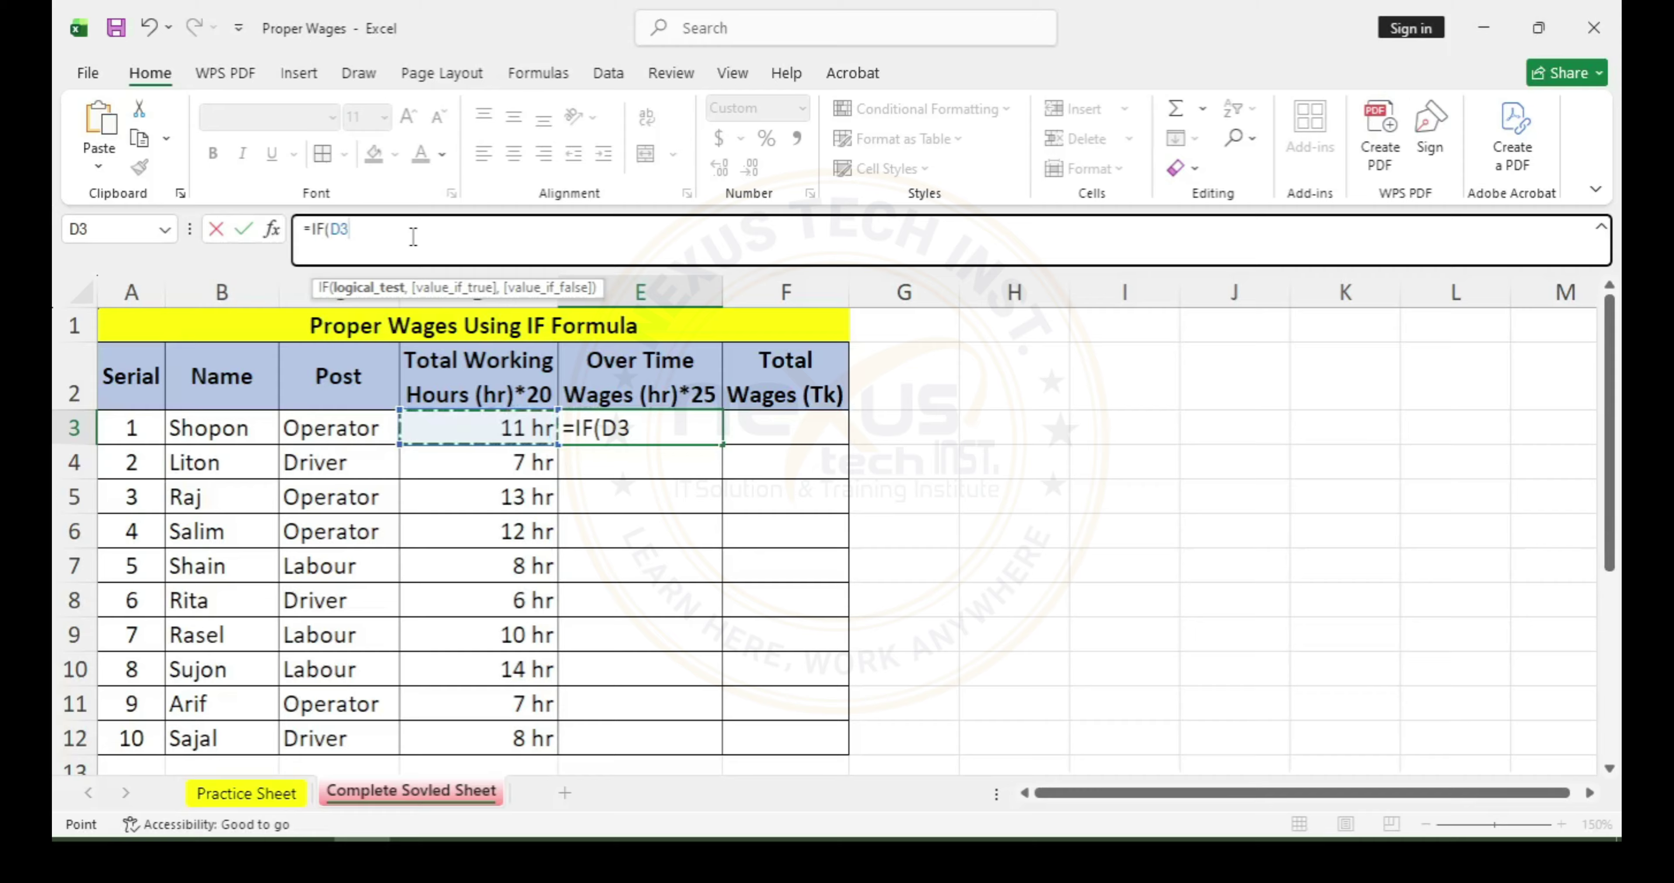
{"action": "type", "text": ">"}
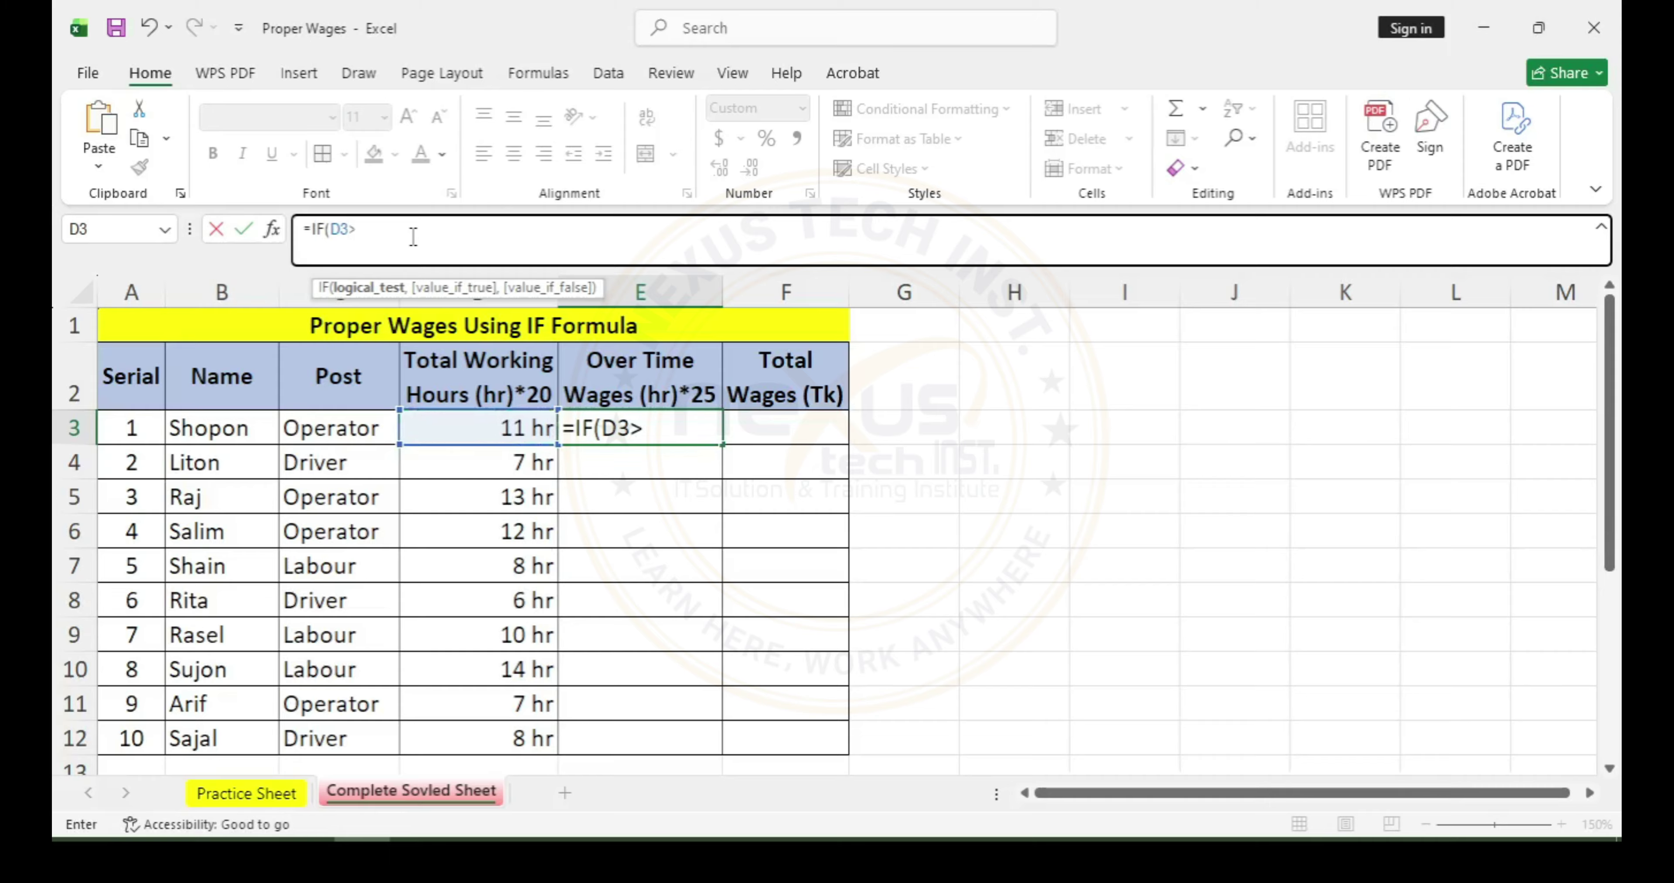
{"action": "type", "text": "8"}
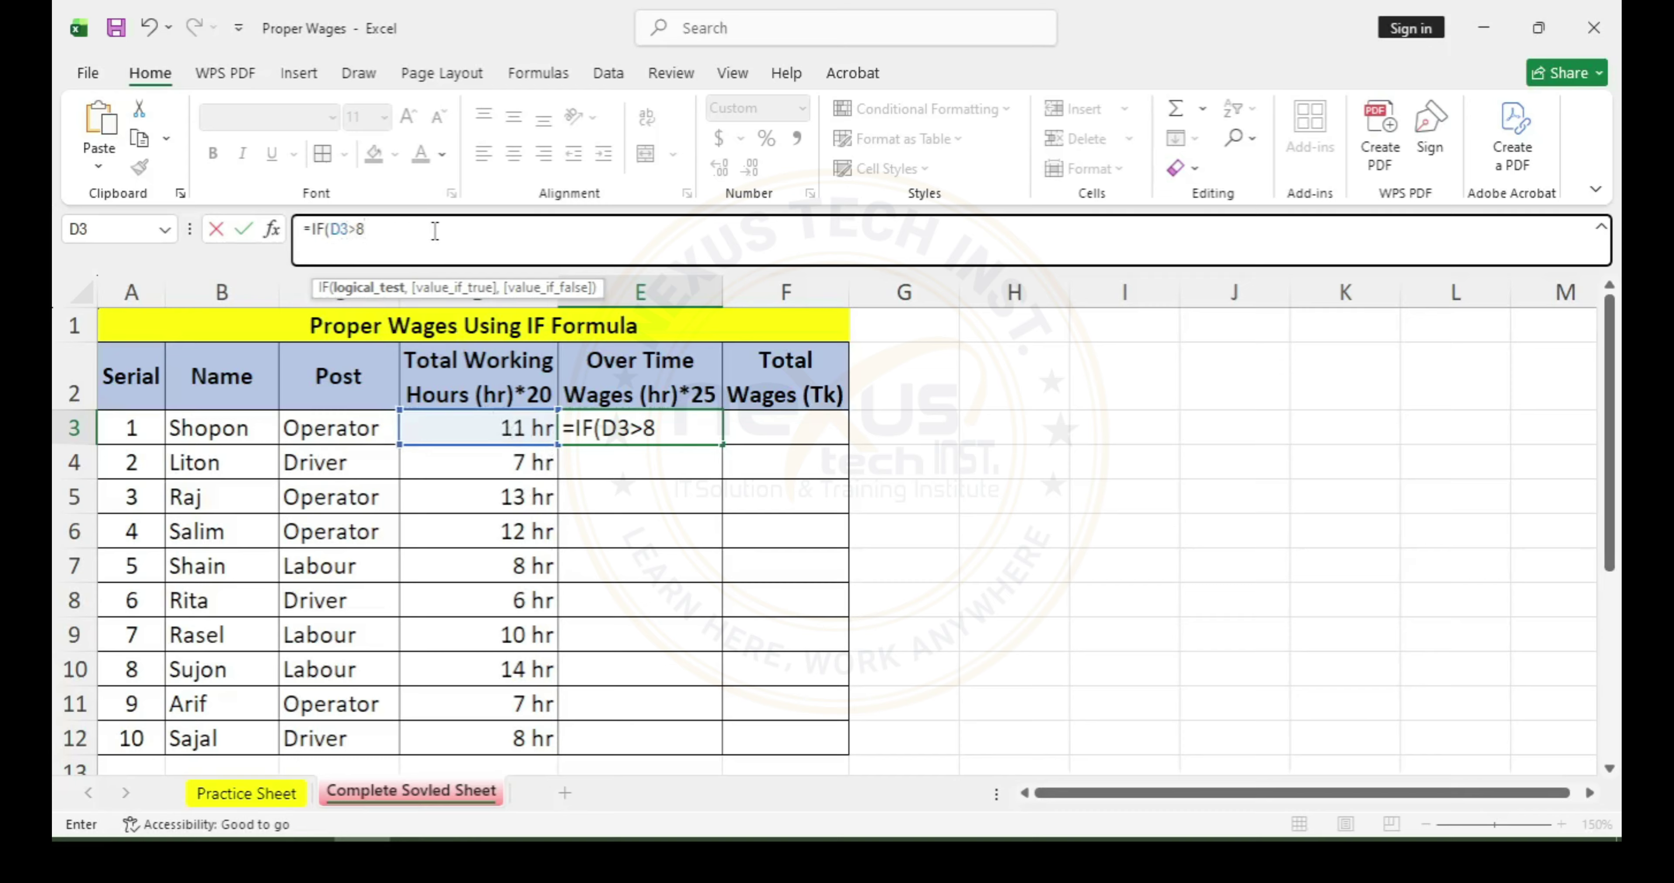
{"action": "type", "text": ","}
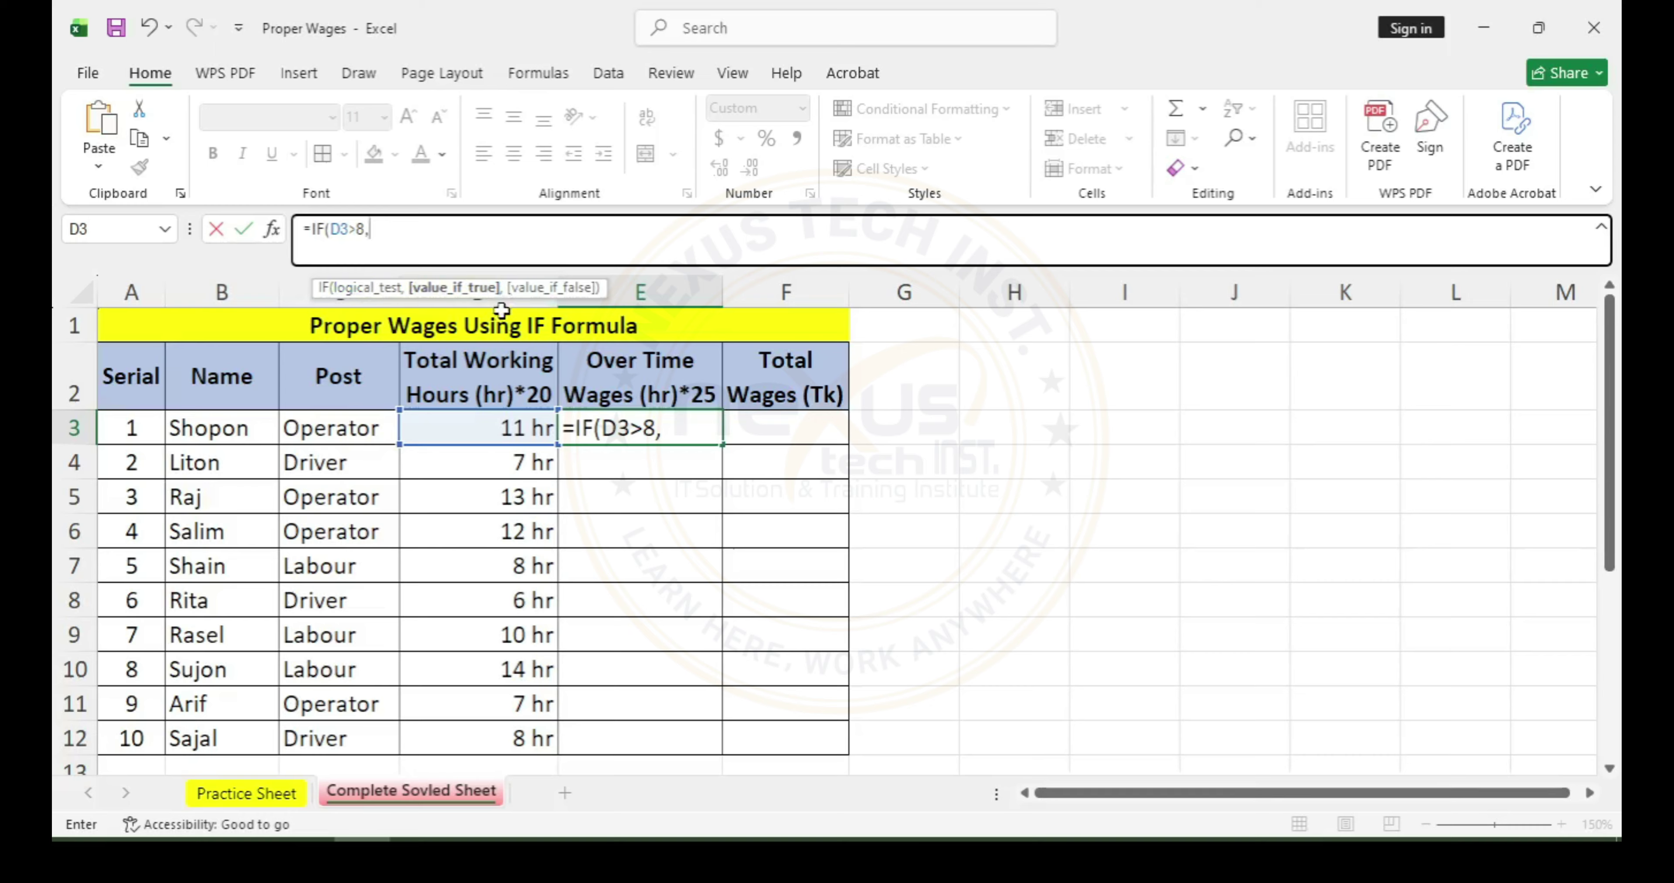
Complete E3's IF formula with D3-8 as the true value and 0 as the false value, giving =IF(D3>8,D3-8,0)
{"action": "left_click", "coordinate": [487, 424]}
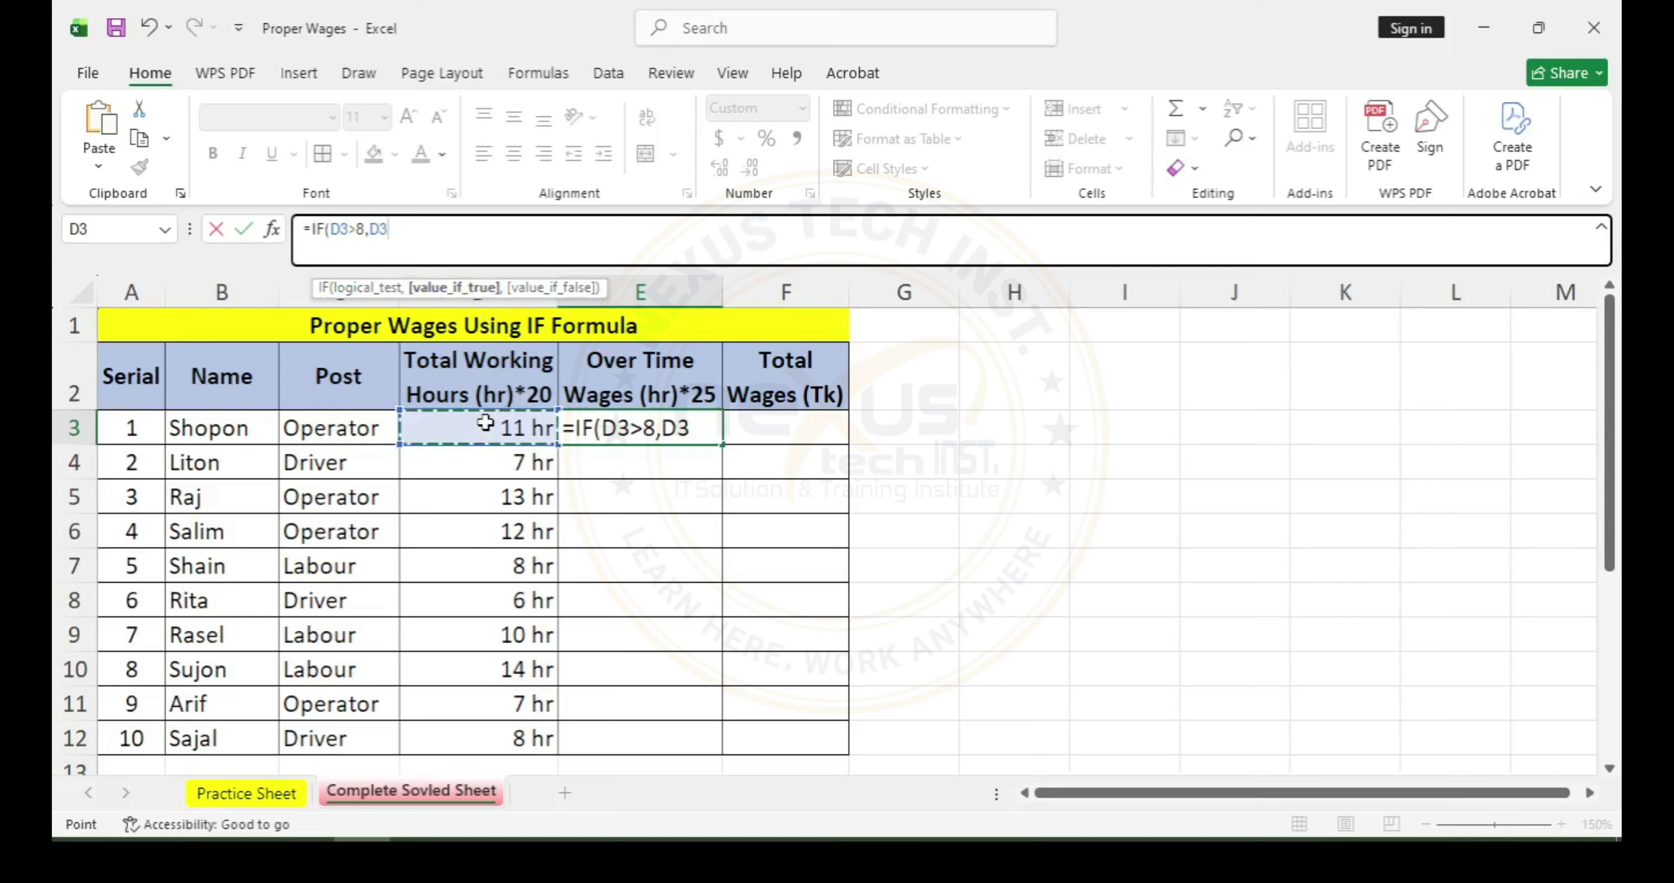
{"action": "type", "text": "-8"}
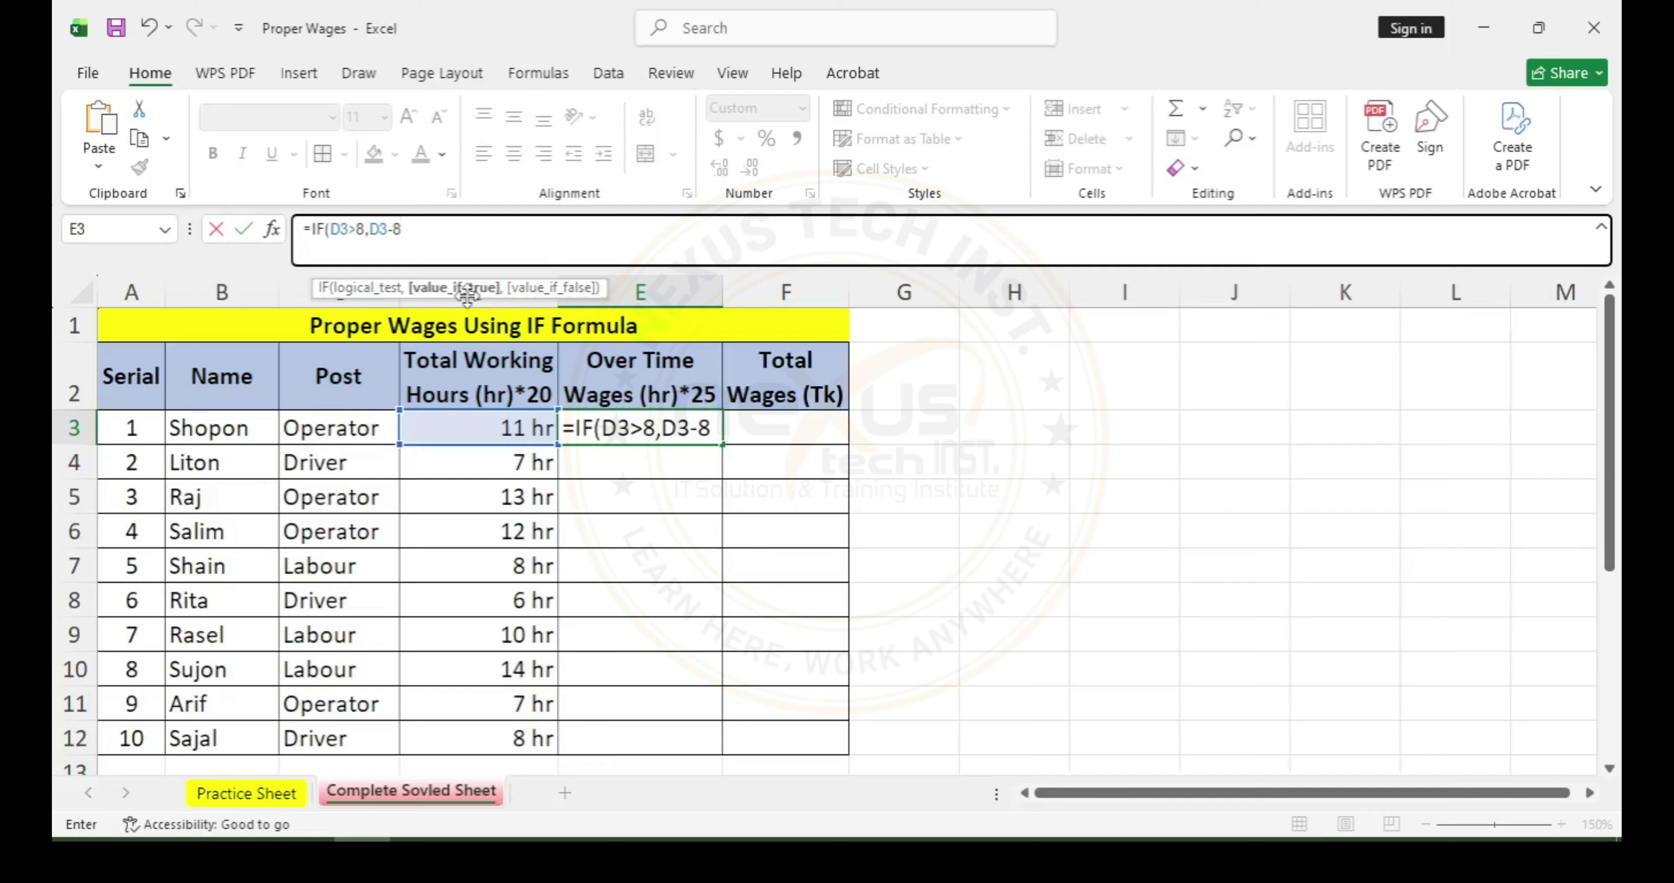
{"action": "type", "text": ","}
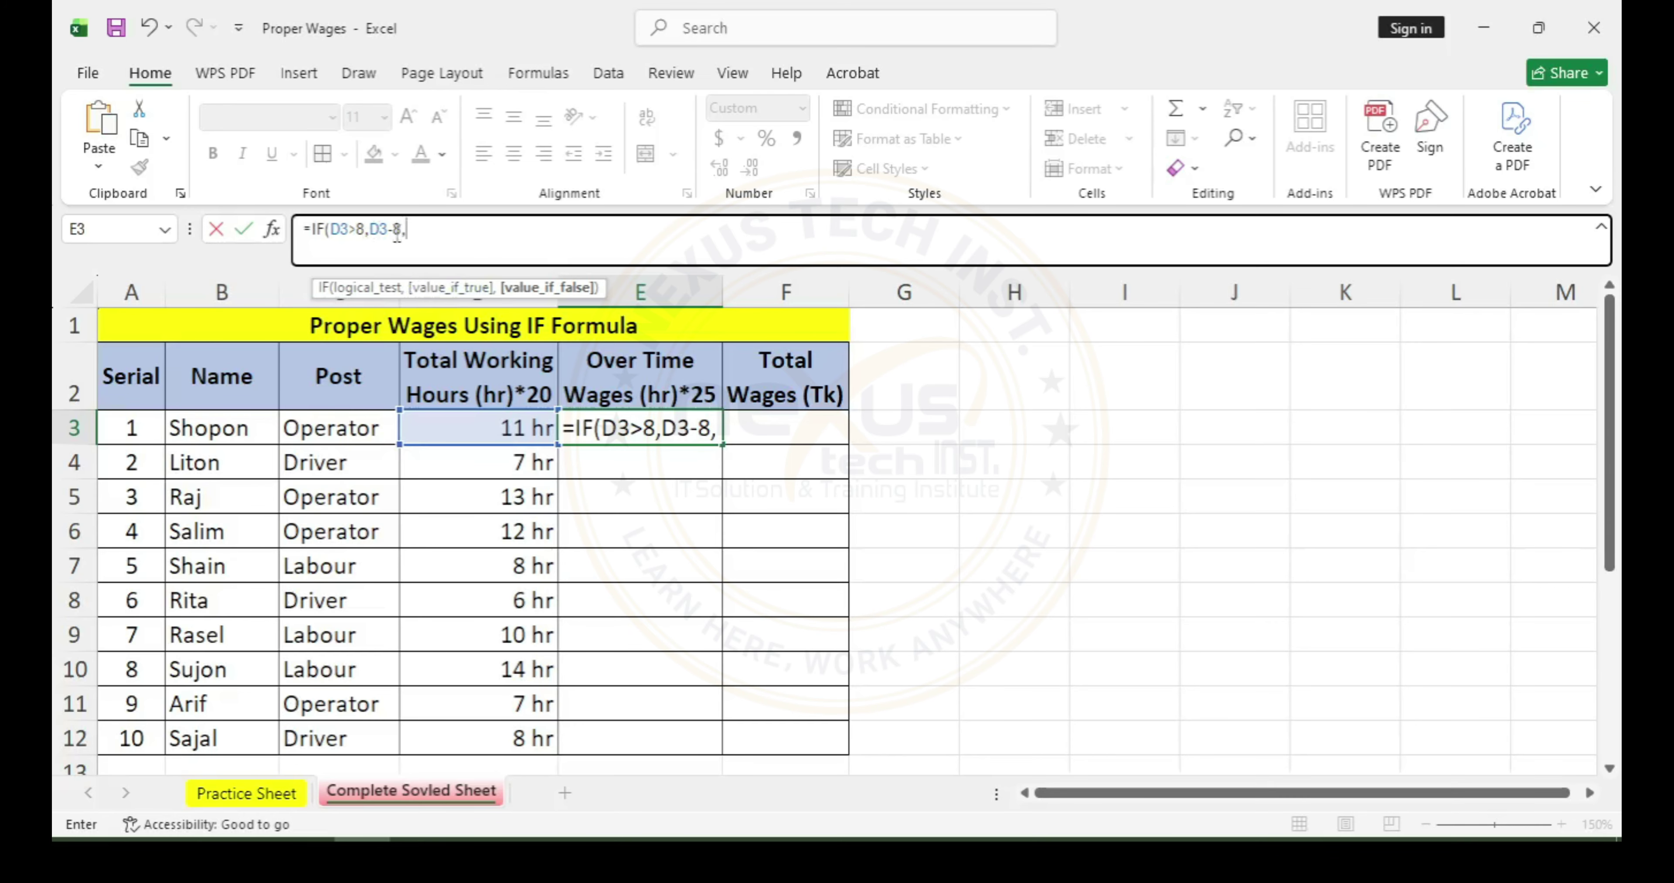
{"action": "left_click_drag", "start_coordinate": [400, 228], "coordinate": [381, 228]}
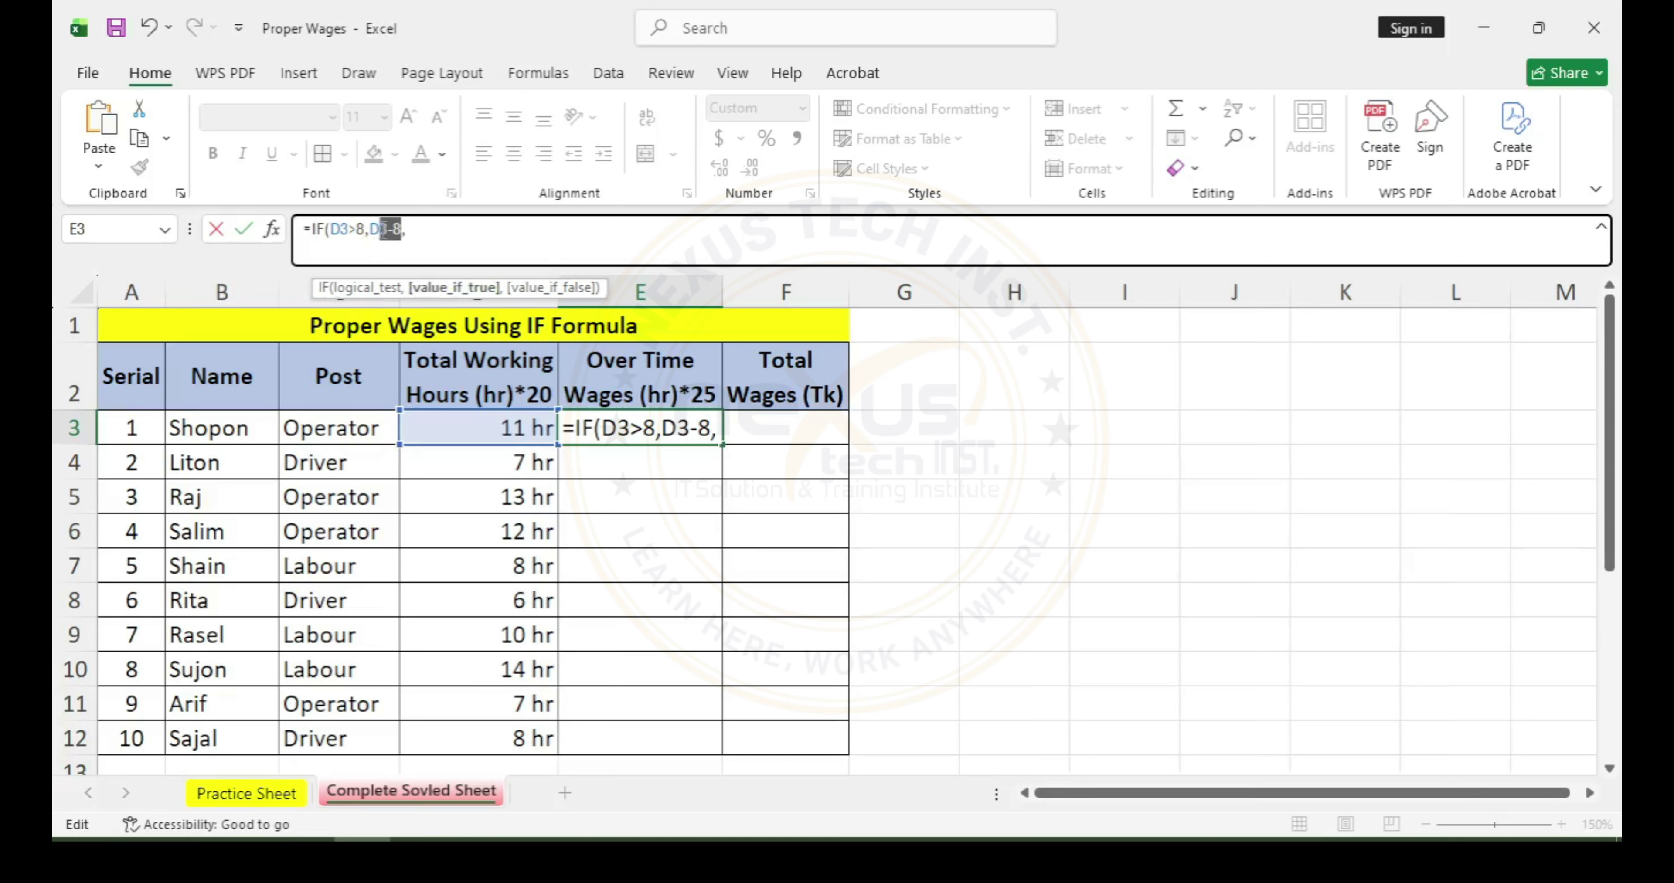
{"action": "type", "text": "0"}
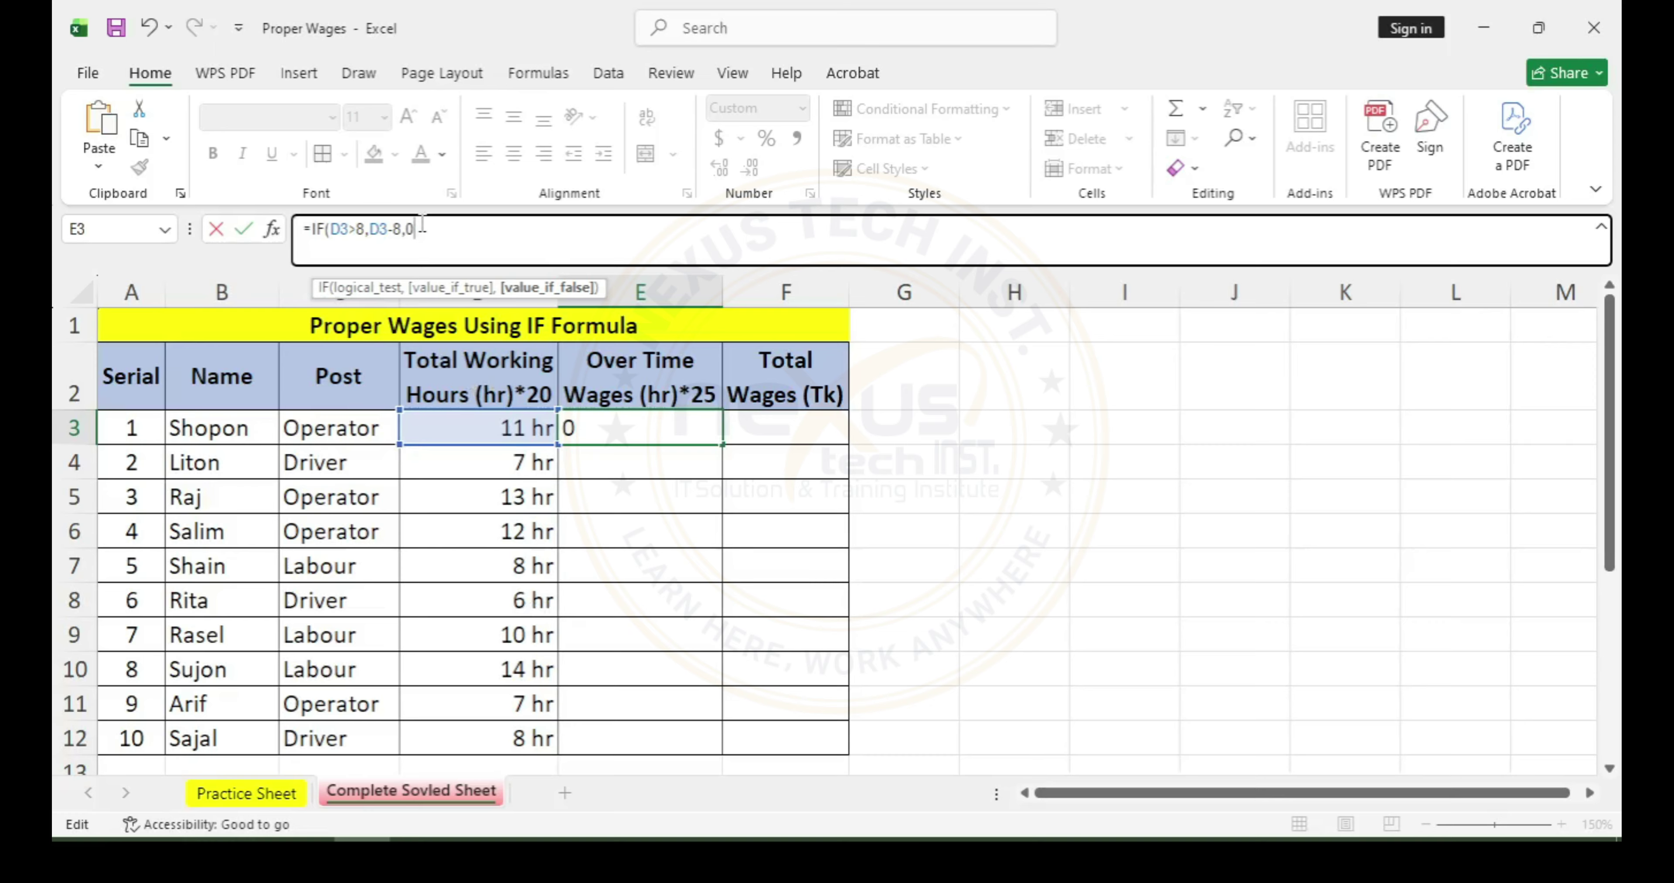
{"action": "type", "text": ")"}
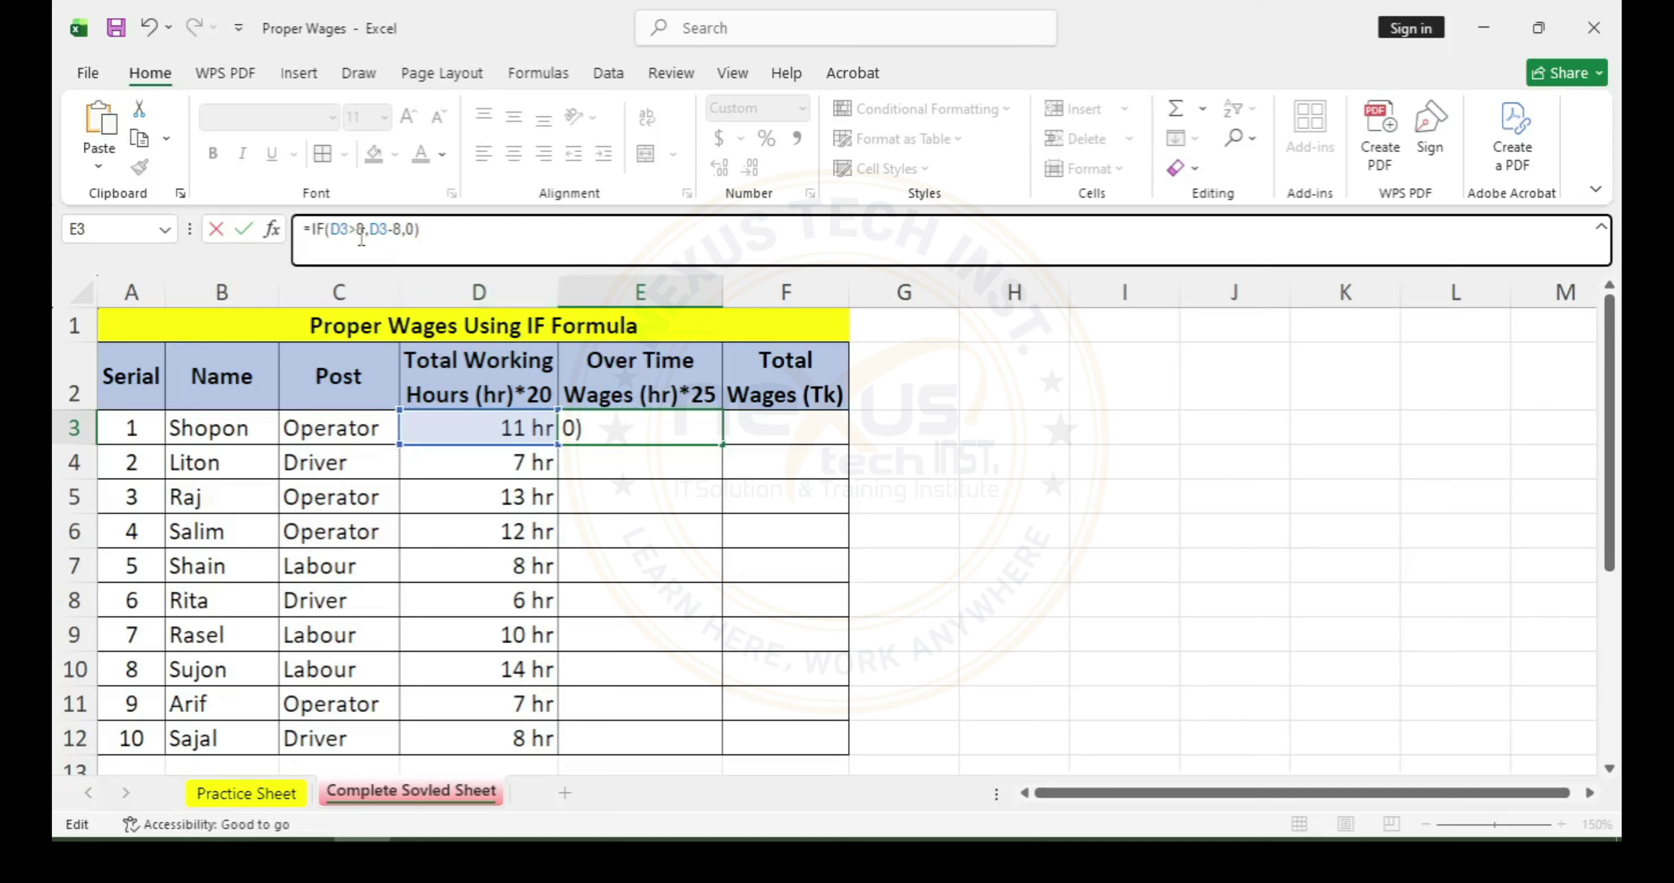
Review the condition, true value and false value of E3's IF formula and commit it
{"action": "left_click", "coordinate": [319, 232]}
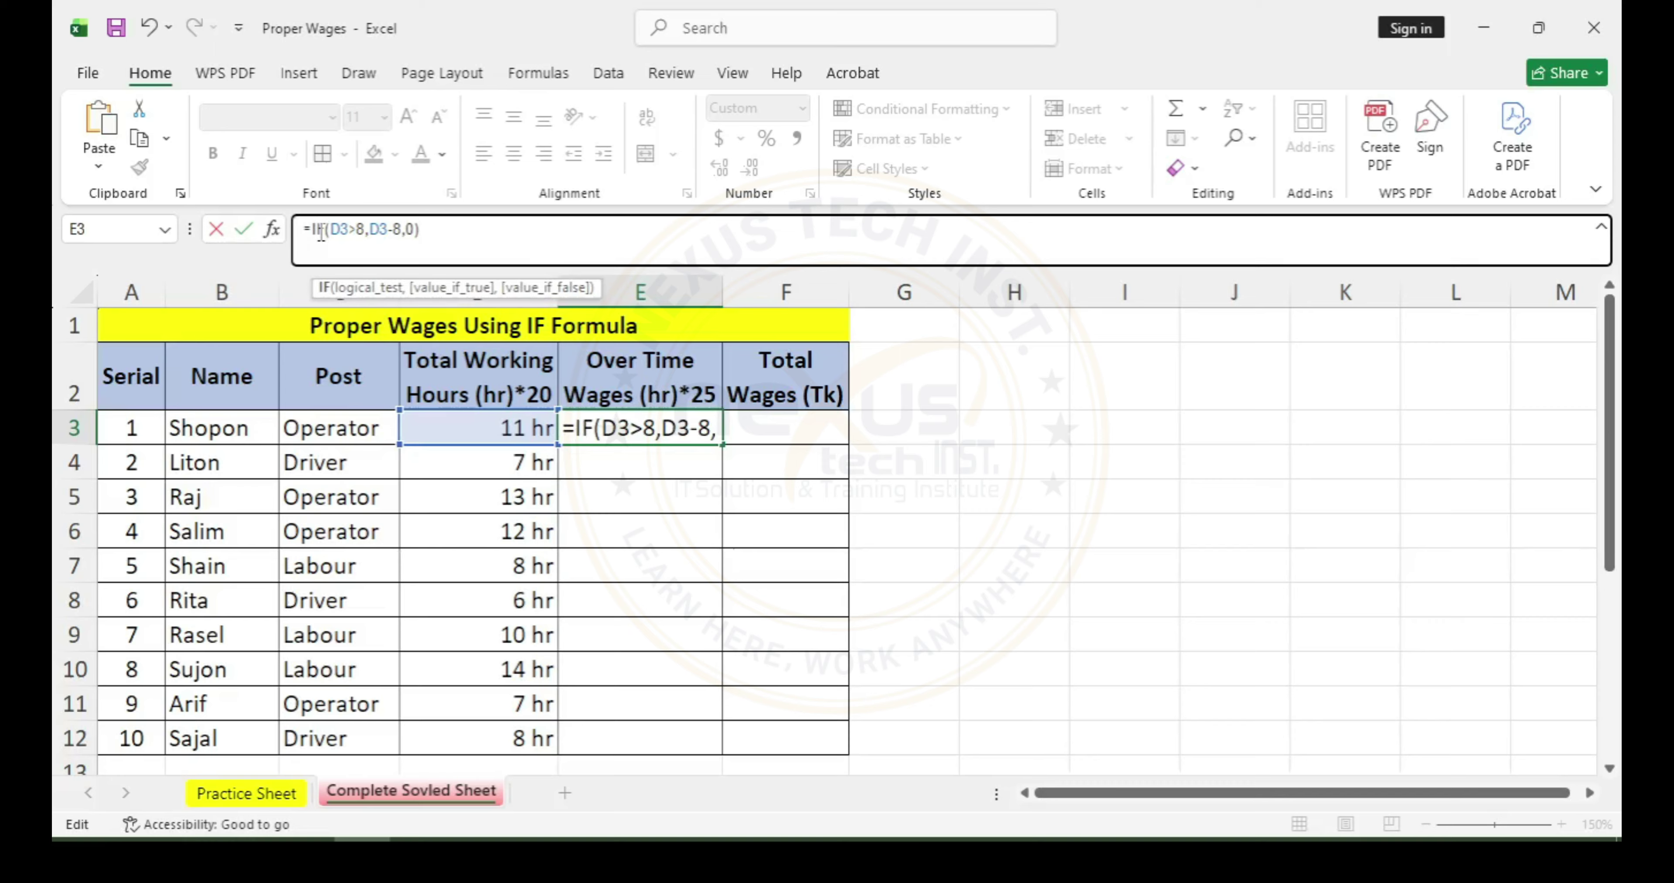
{"action": "left_click", "coordinate": [345, 229]}
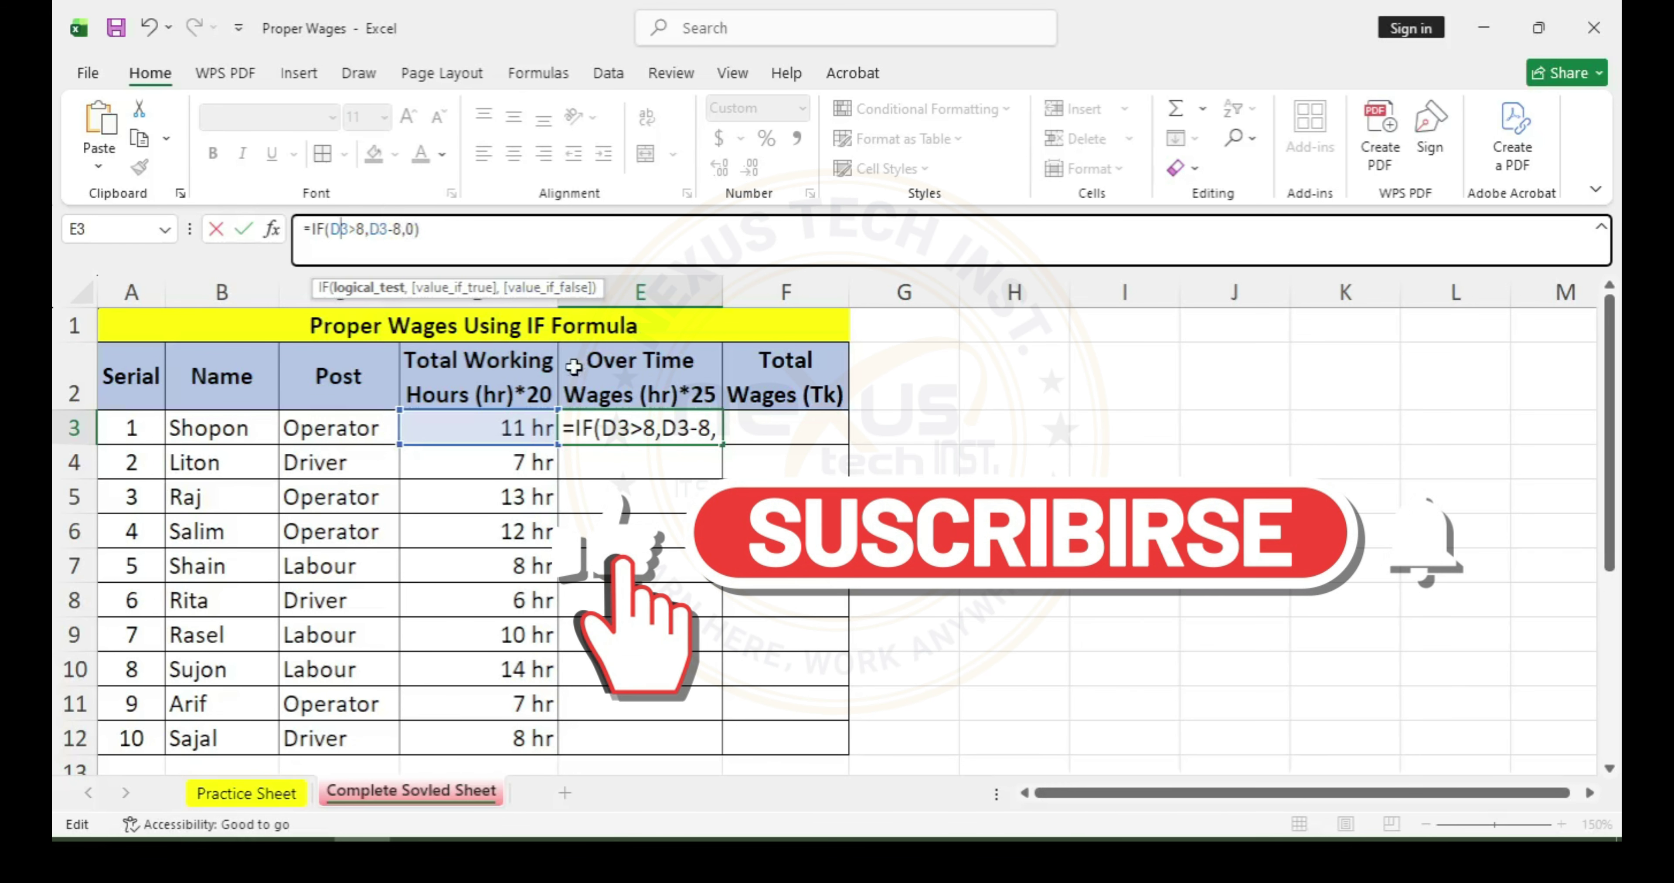
{"action": "left_click", "coordinate": [475, 295]}
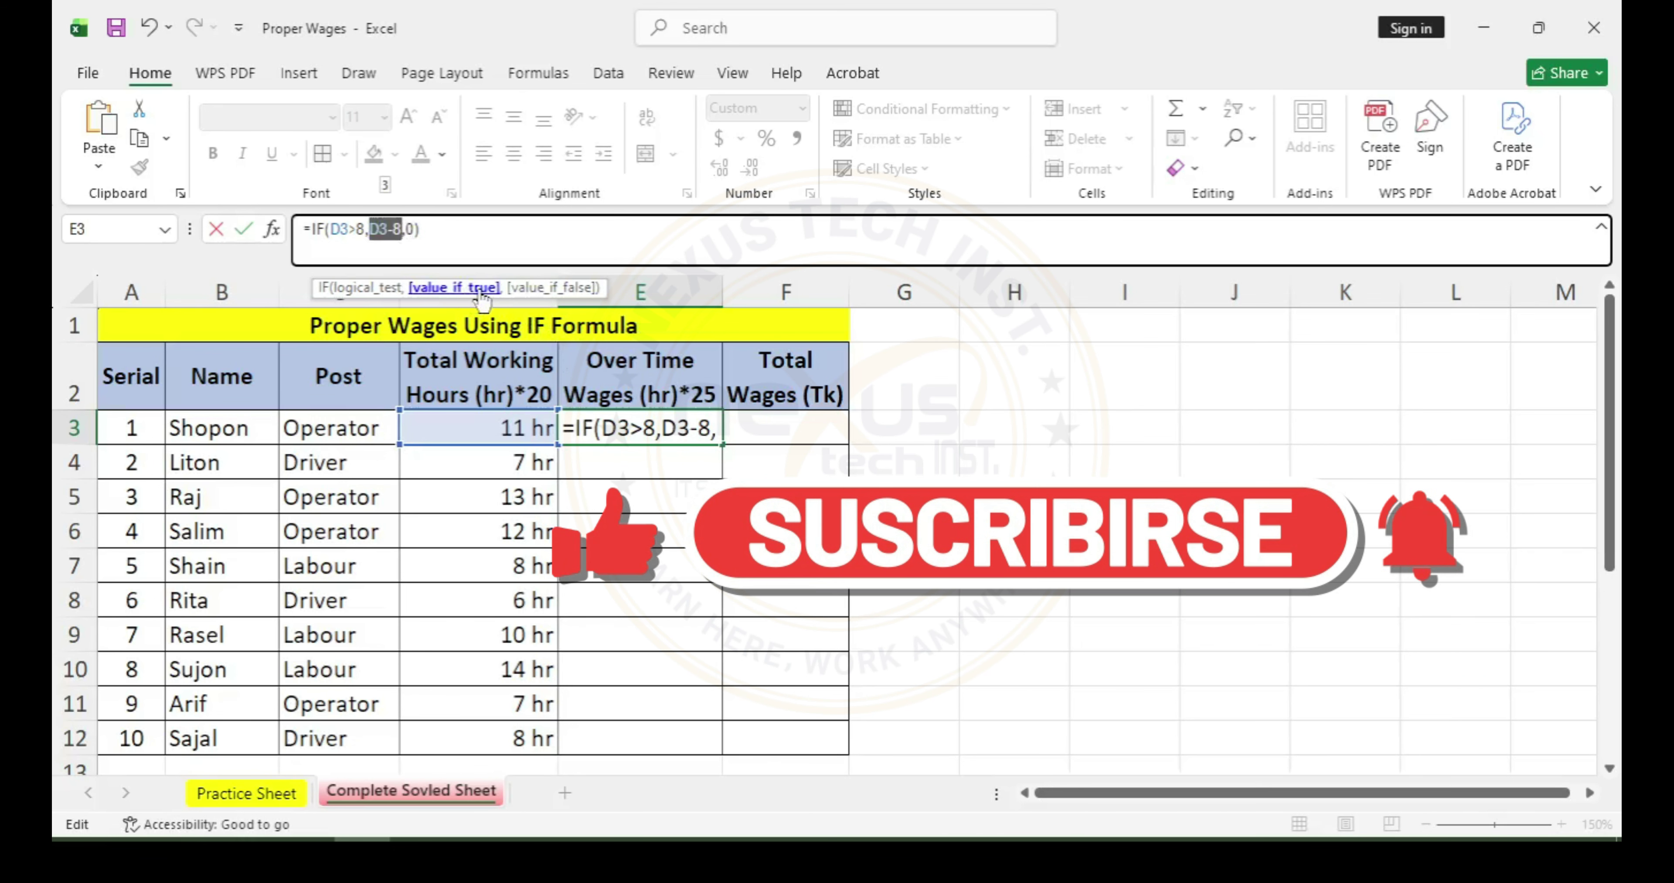
{"action": "left_click", "coordinate": [537, 287]}
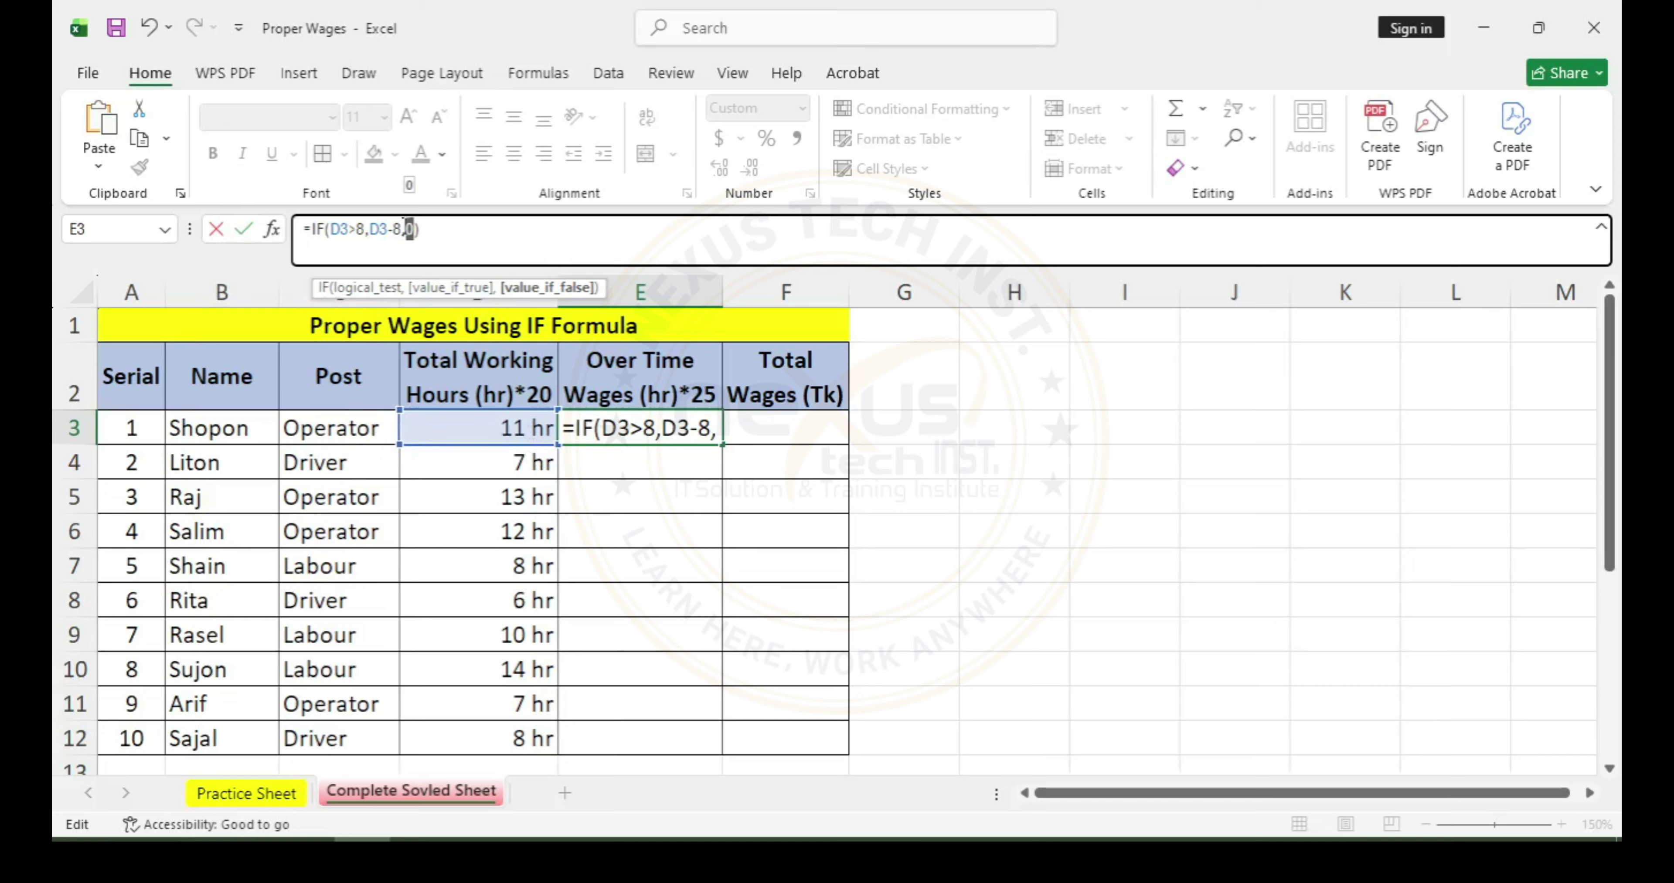
{"action": "left_click", "coordinate": [426, 225]}
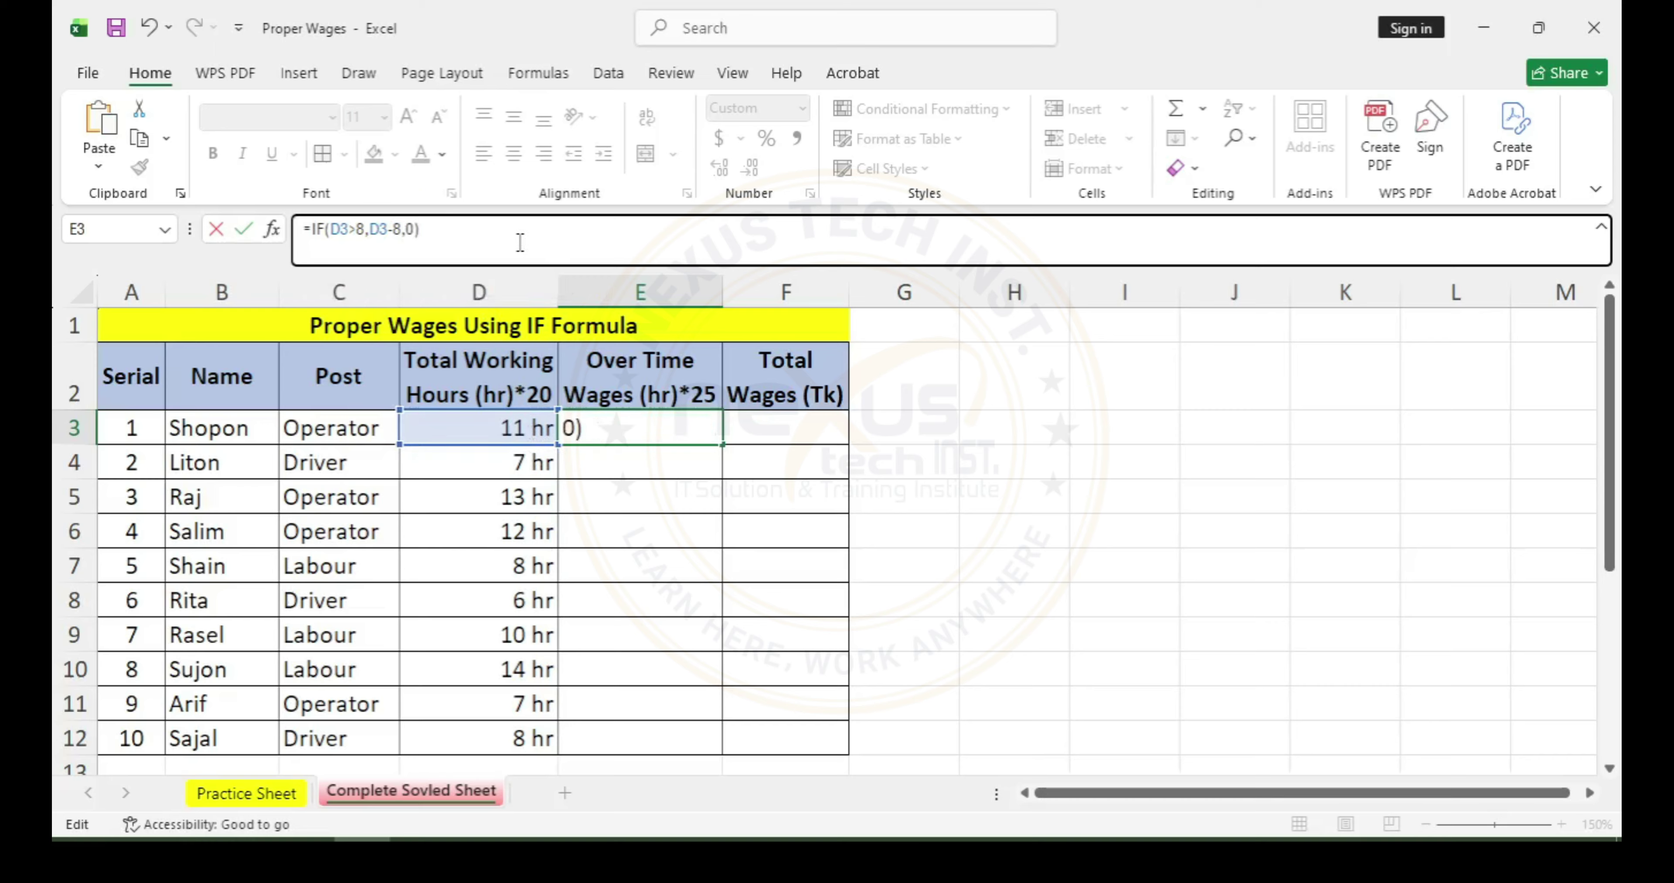
{"action": "key", "text": "Return"}
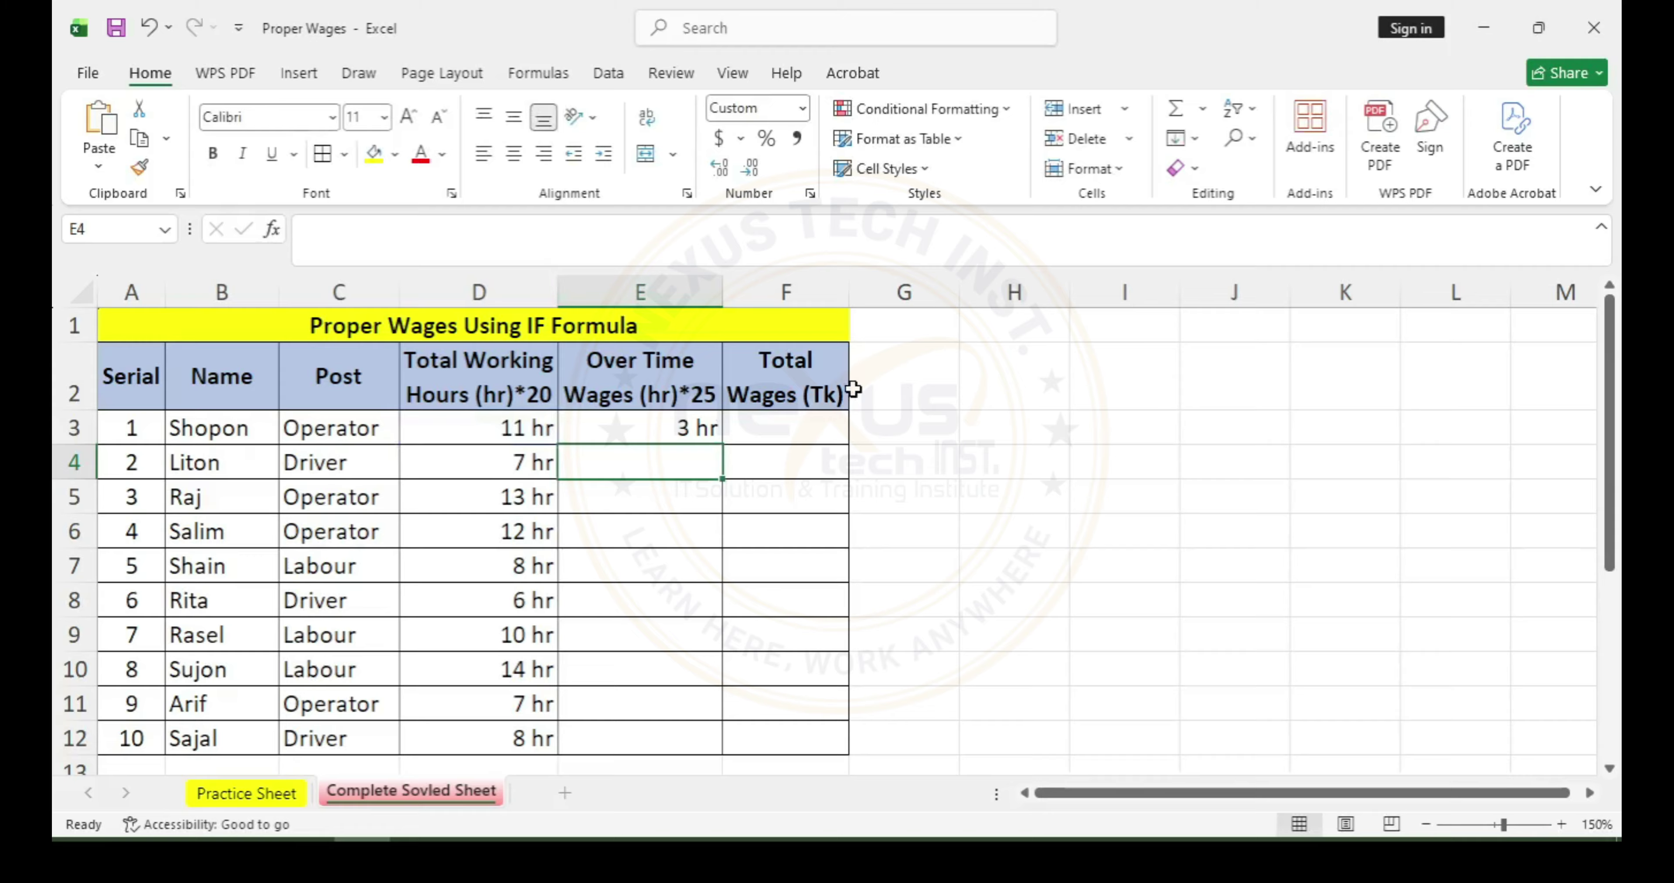
Fill the overtime IF formula from E3 down through E12
{"action": "left_click", "coordinate": [649, 421]}
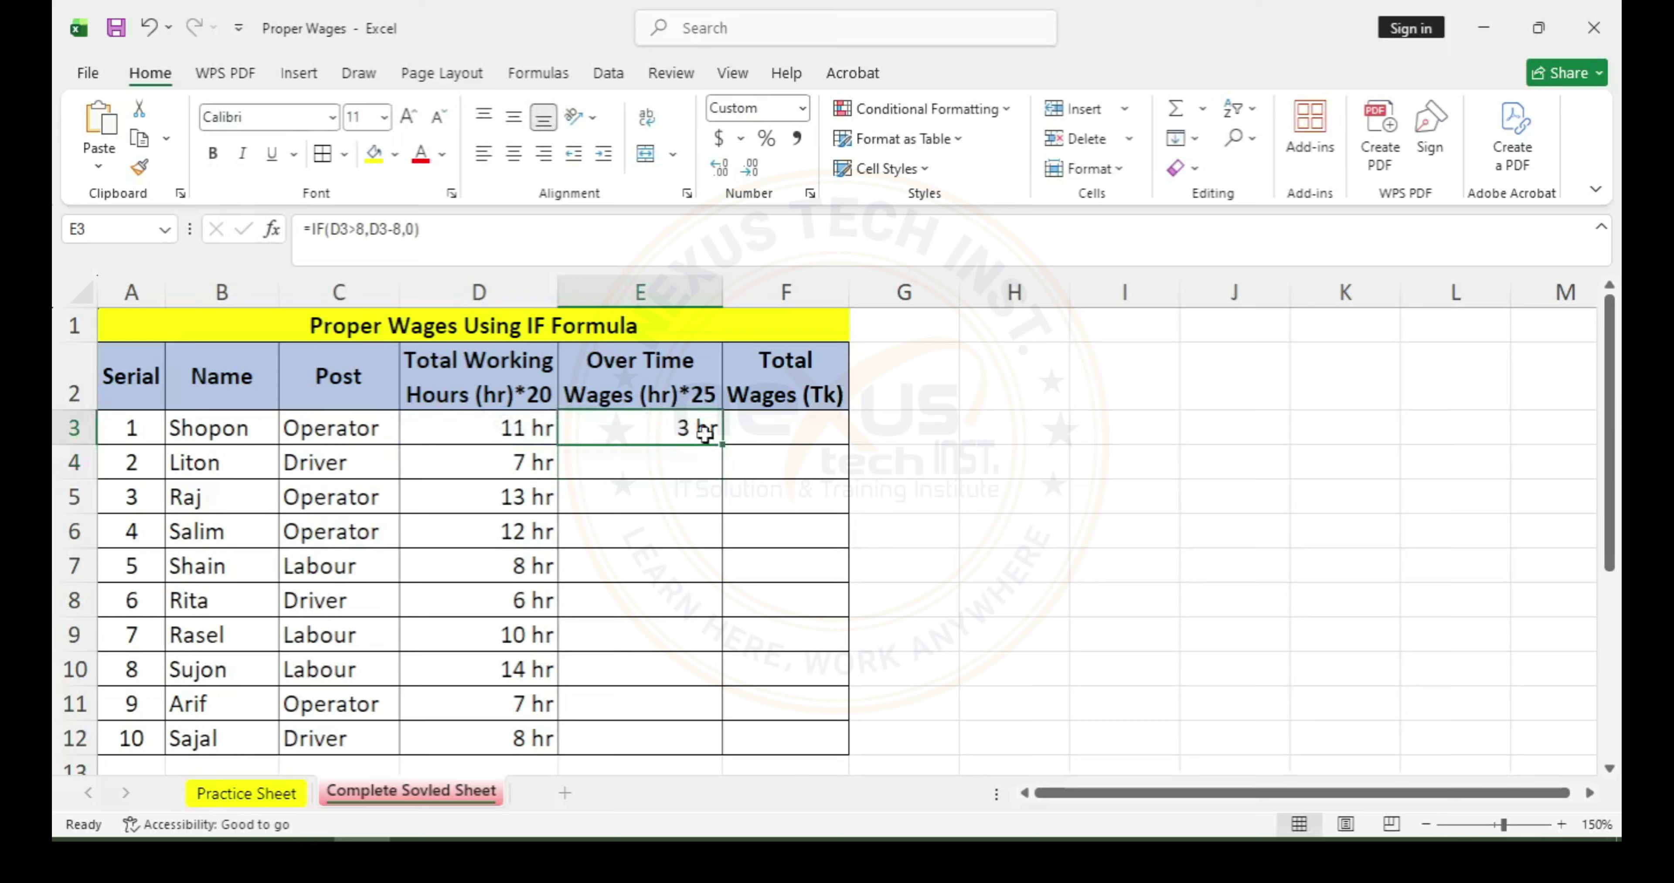
{"action": "left_click_drag", "start_coordinate": [723, 446], "coordinate": [710, 746]}
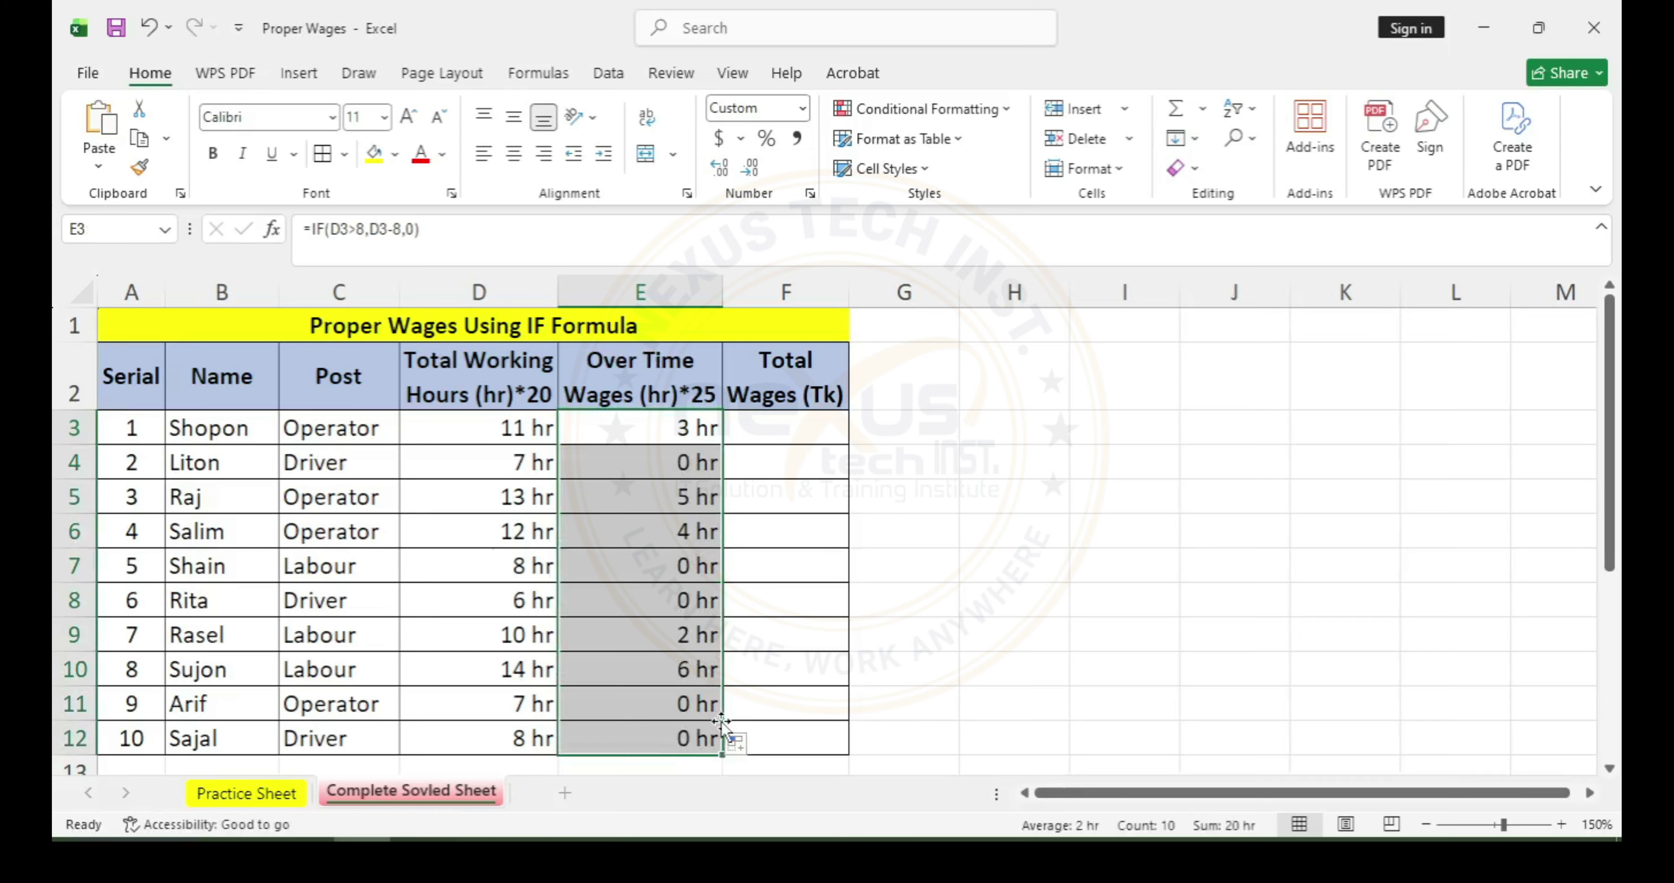
{"action": "left_click", "coordinate": [821, 656]}
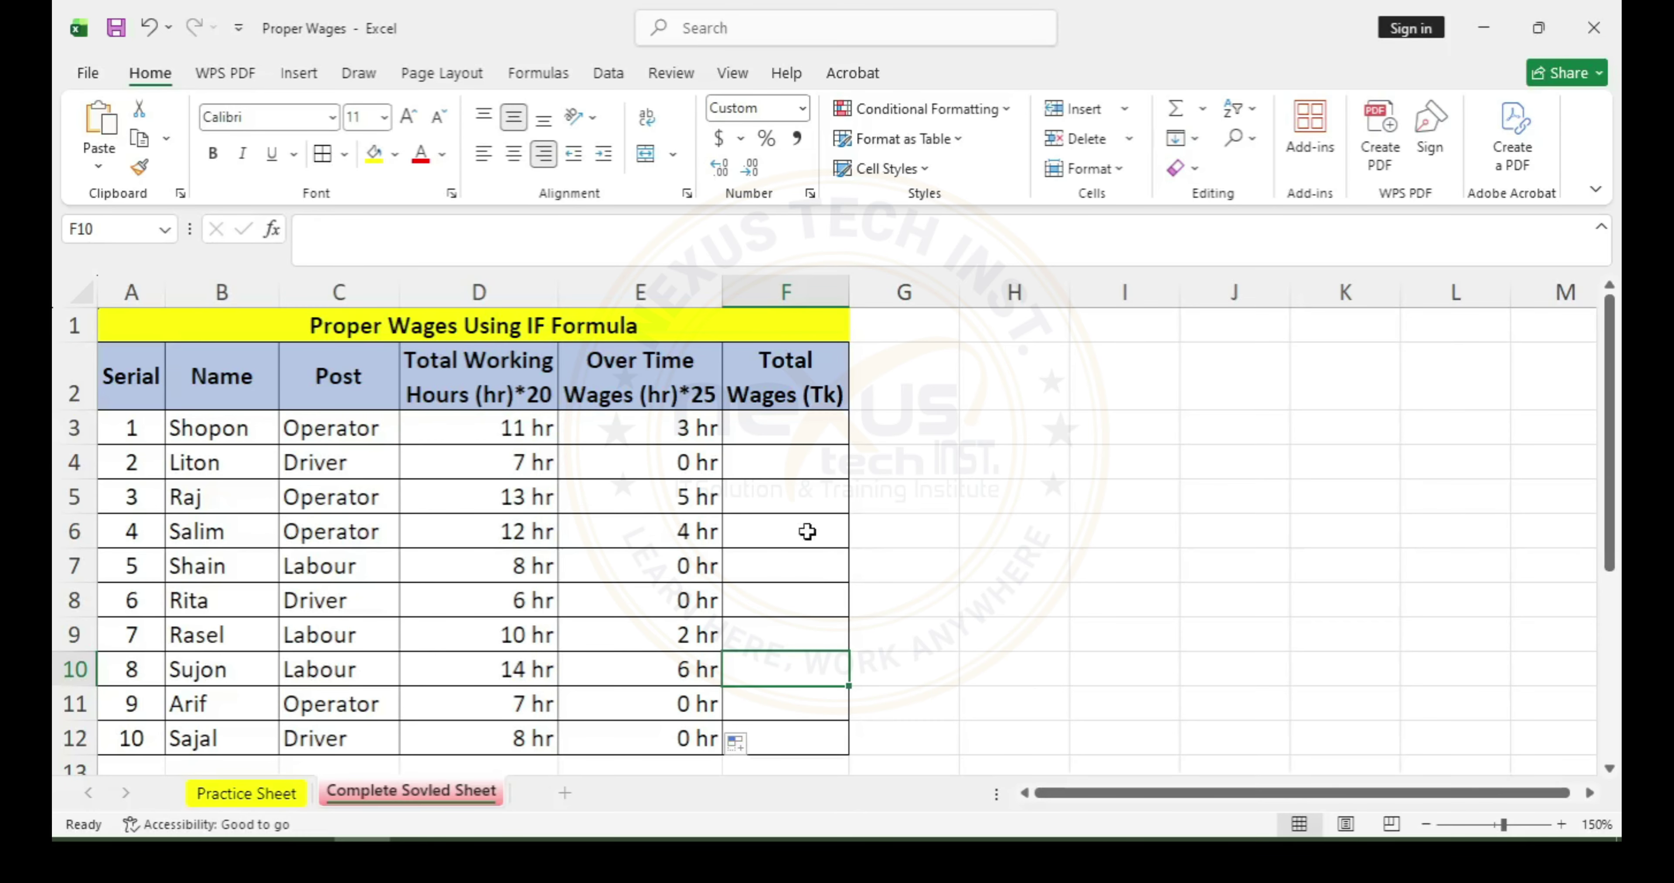
Compare the working hours in D4 and D7 with the overtime results in E4 and E7
{"action": "left_click", "coordinate": [462, 464]}
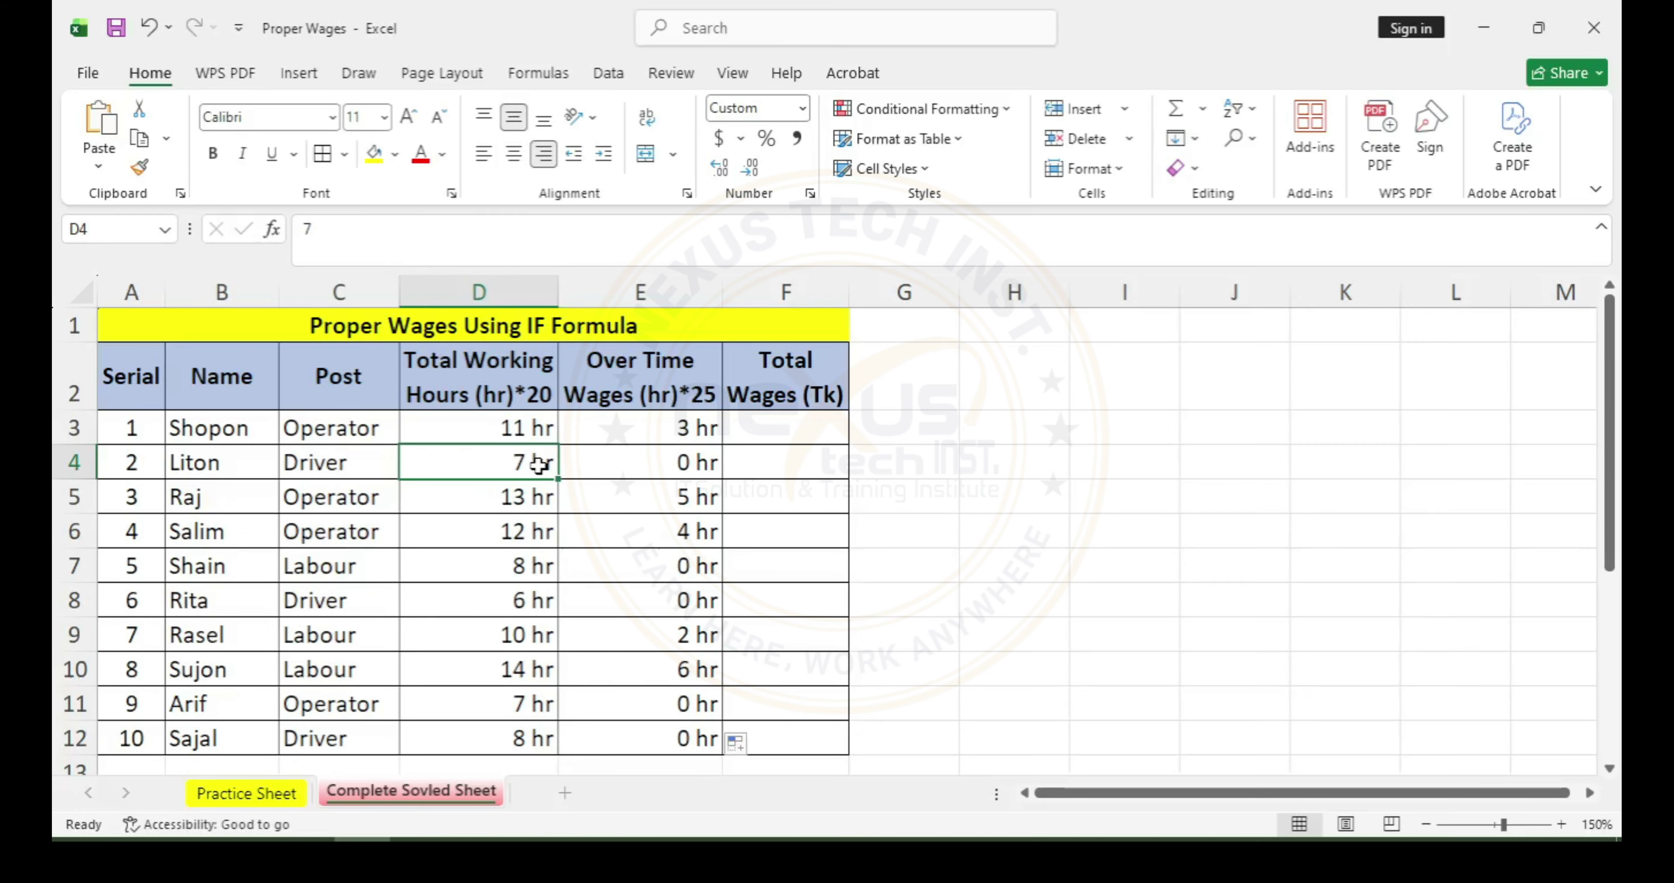
{"action": "left_click", "coordinate": [644, 467]}
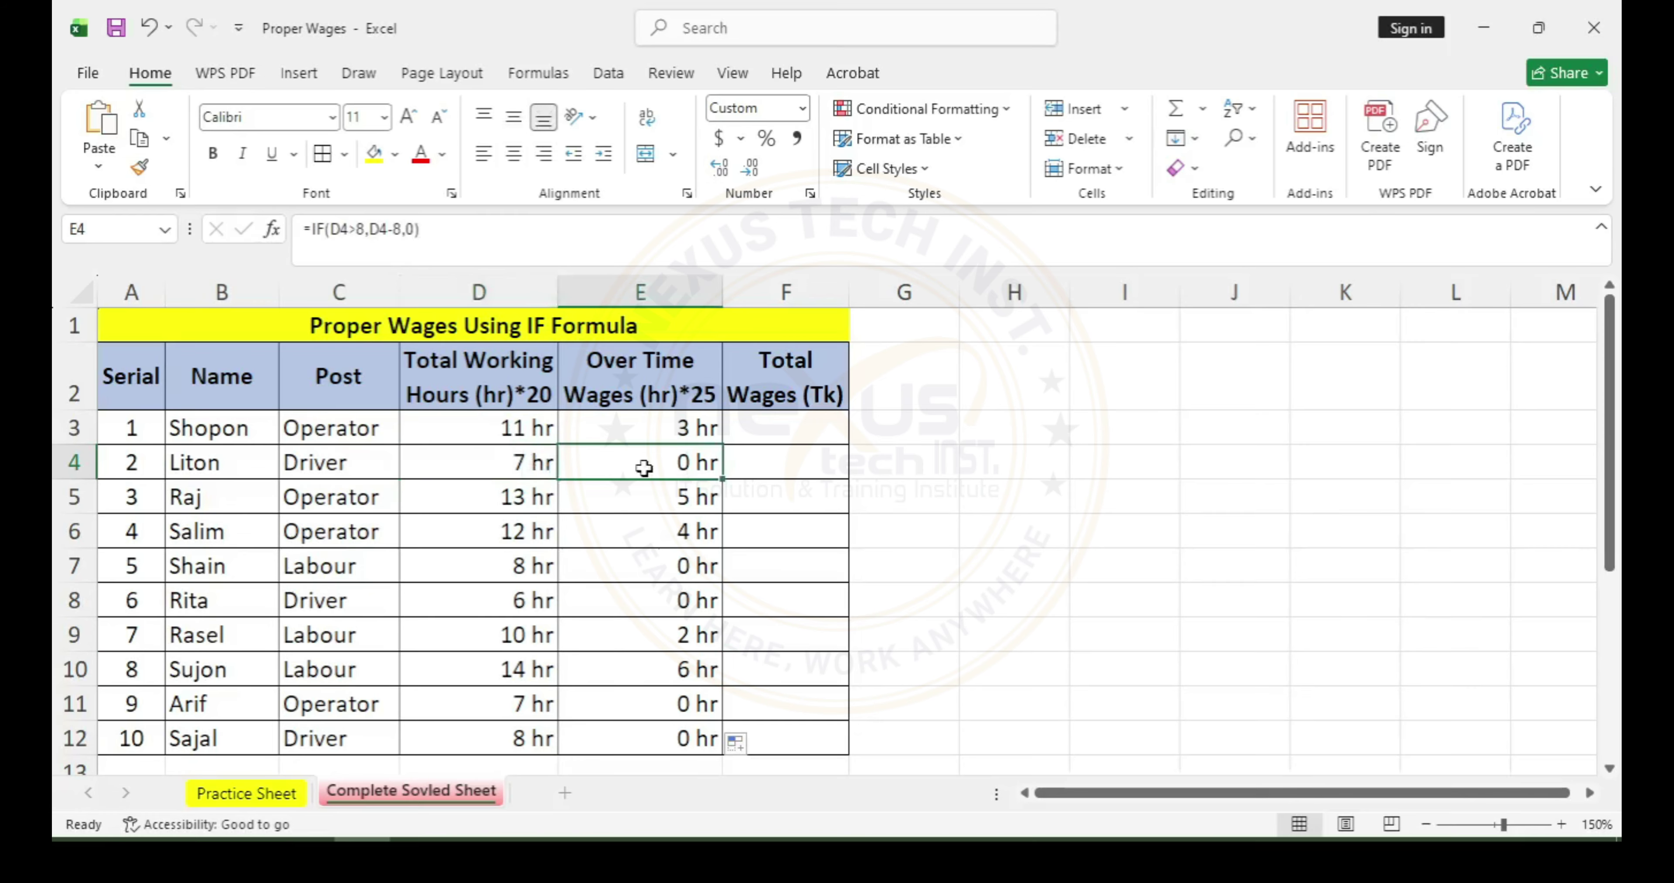
{"action": "left_click", "coordinate": [510, 567]}
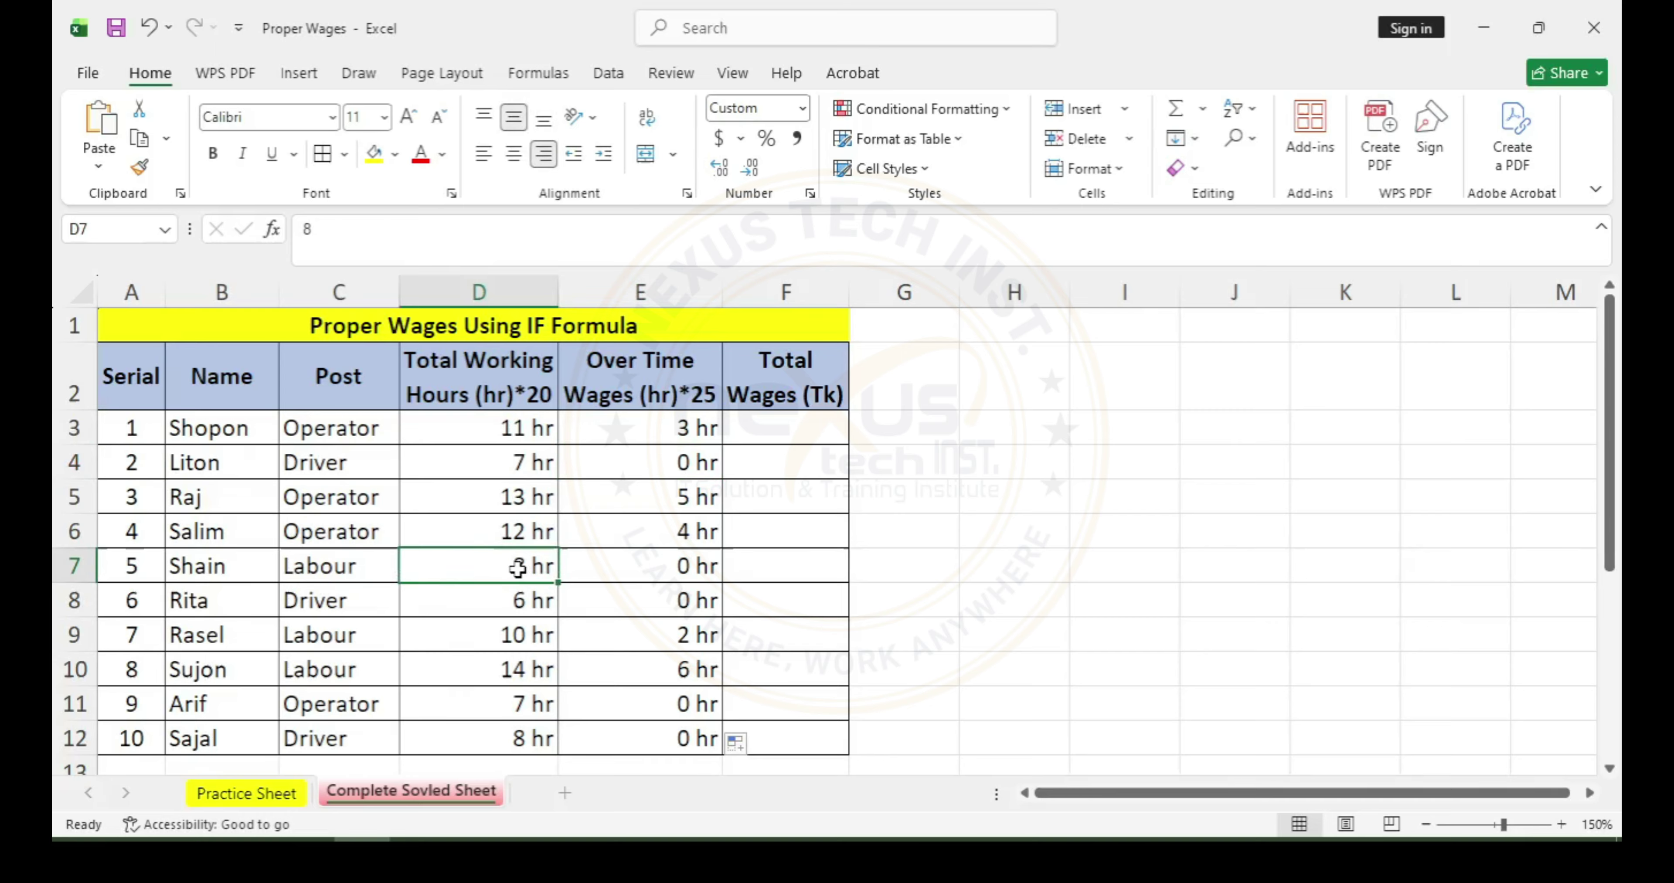
{"action": "left_click", "coordinate": [676, 565]}
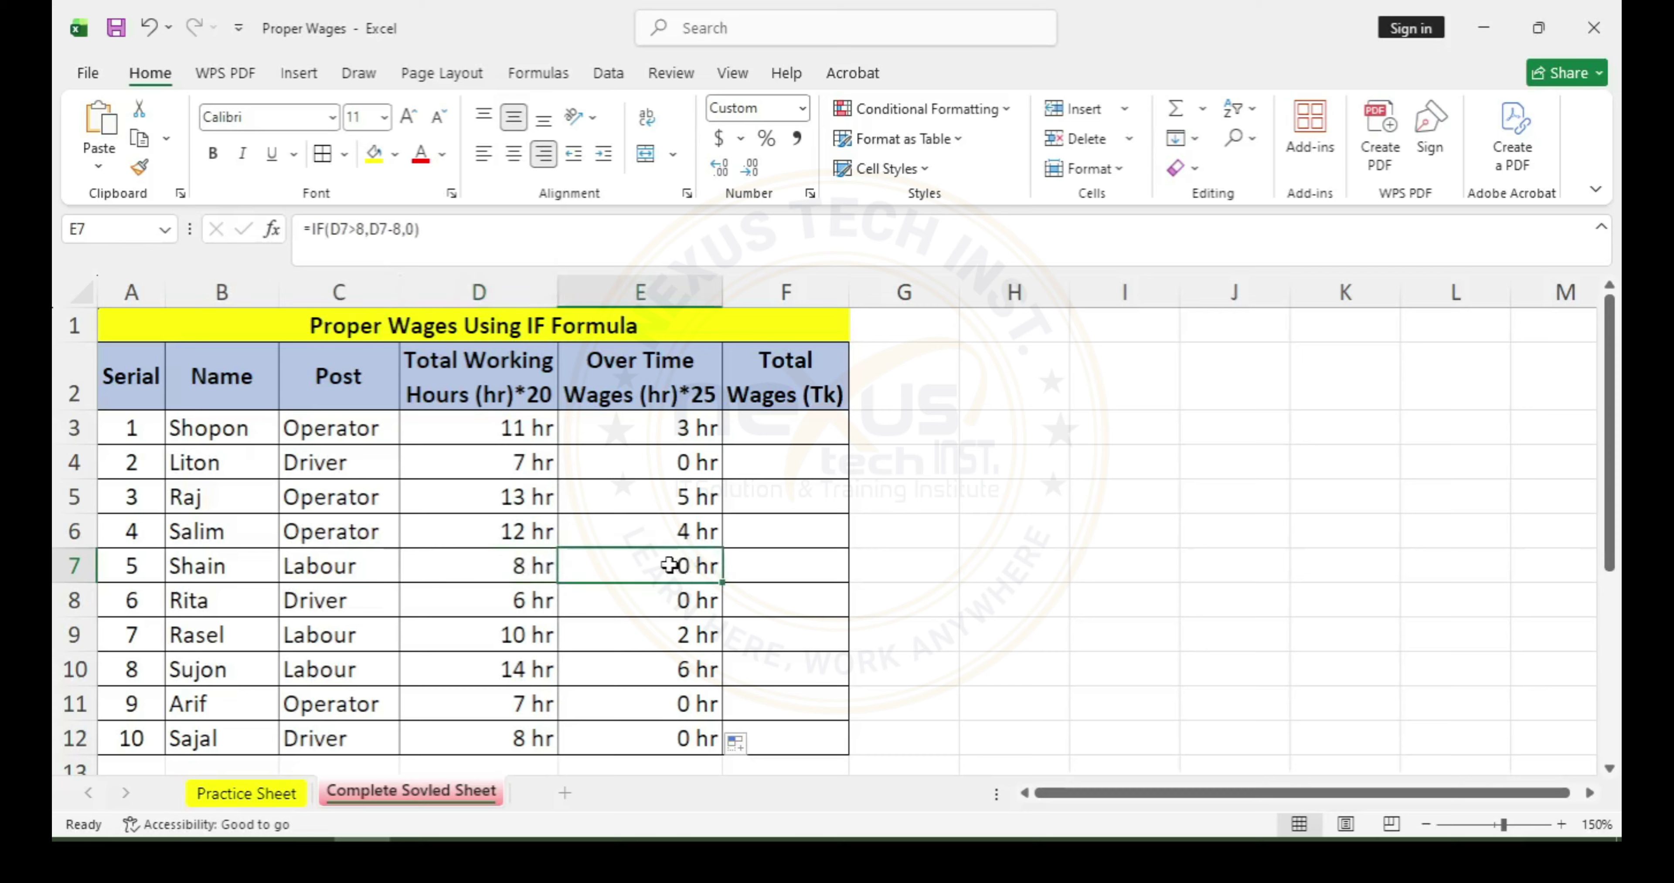
{"action": "left_click", "coordinate": [533, 567]}
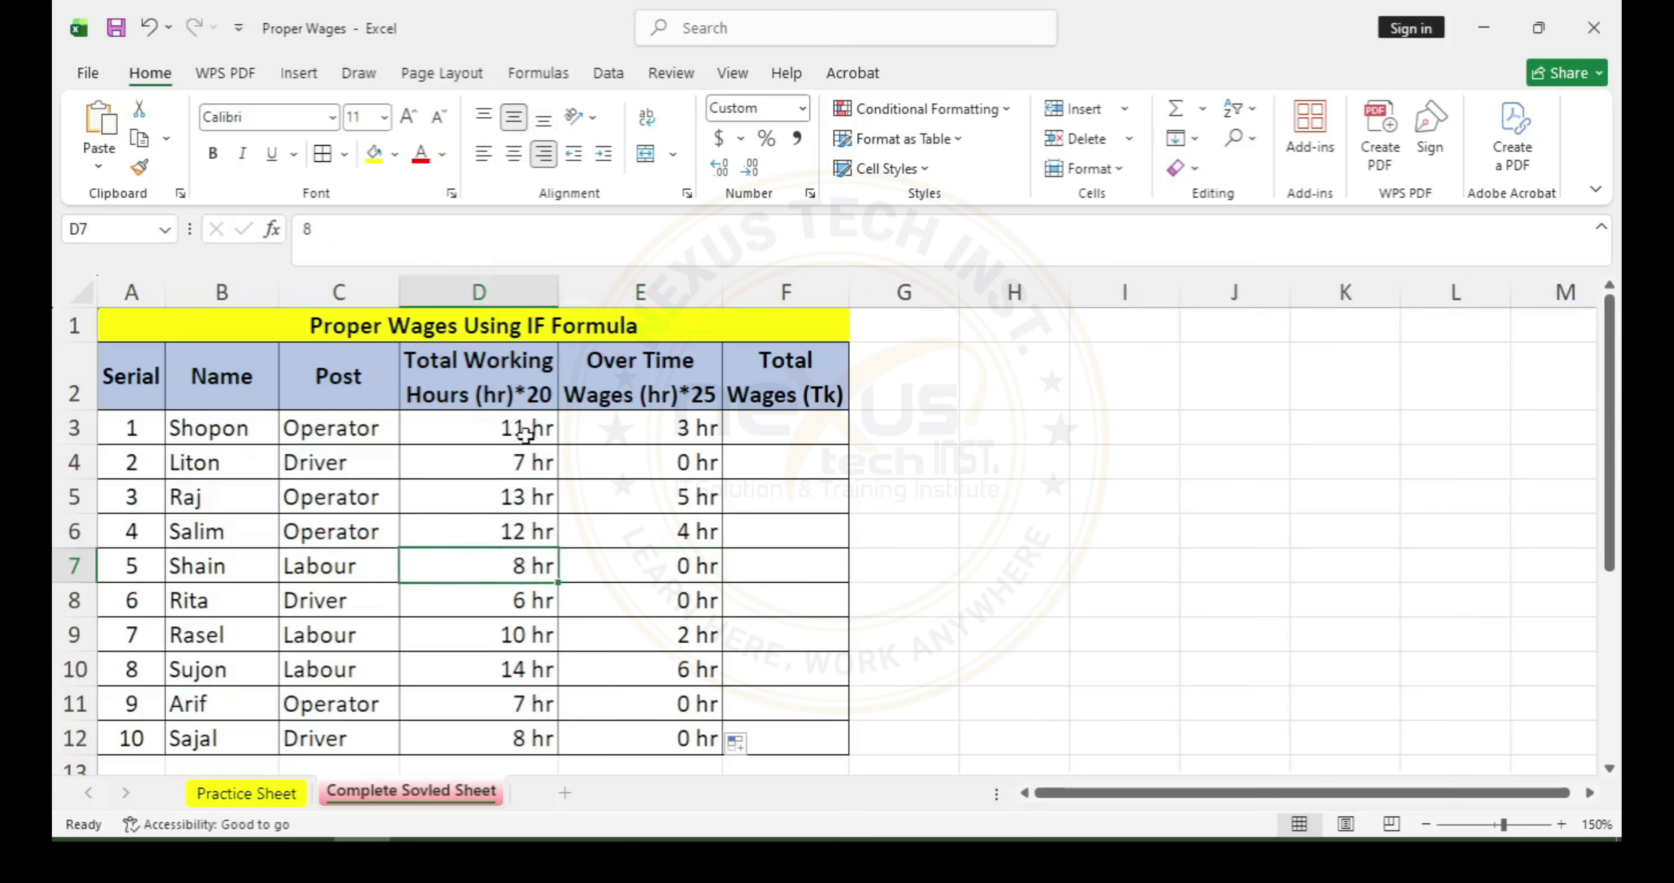
{"action": "left_click", "coordinate": [671, 564]}
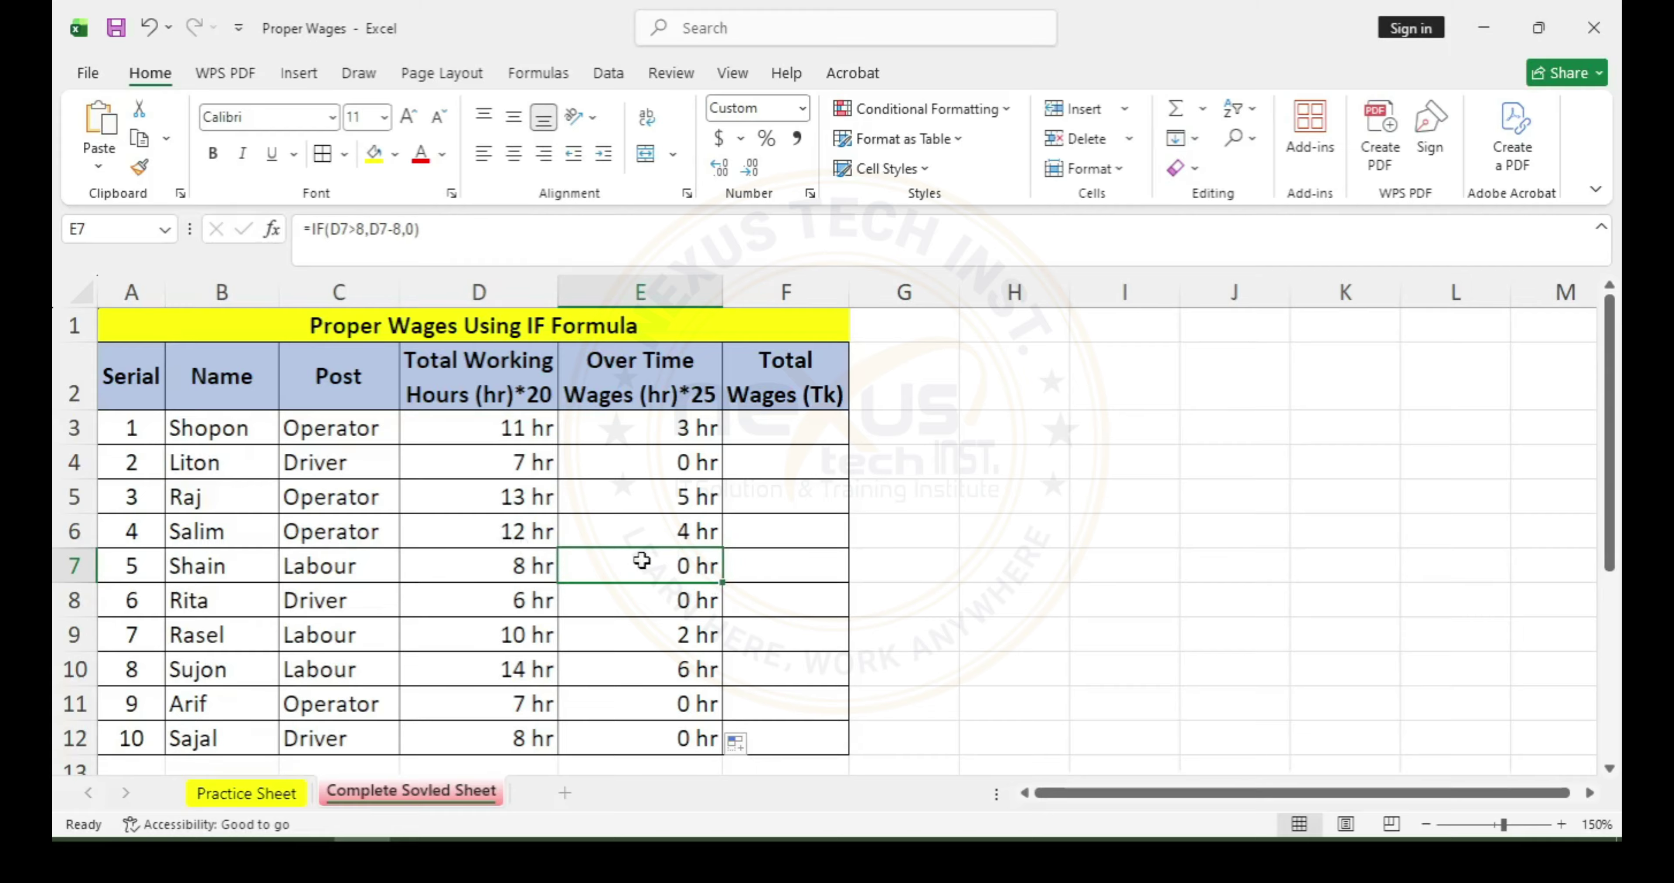
Start an IF formula in F3 under Total Wages with the condition E3>0
{"action": "left_click", "coordinate": [775, 422]}
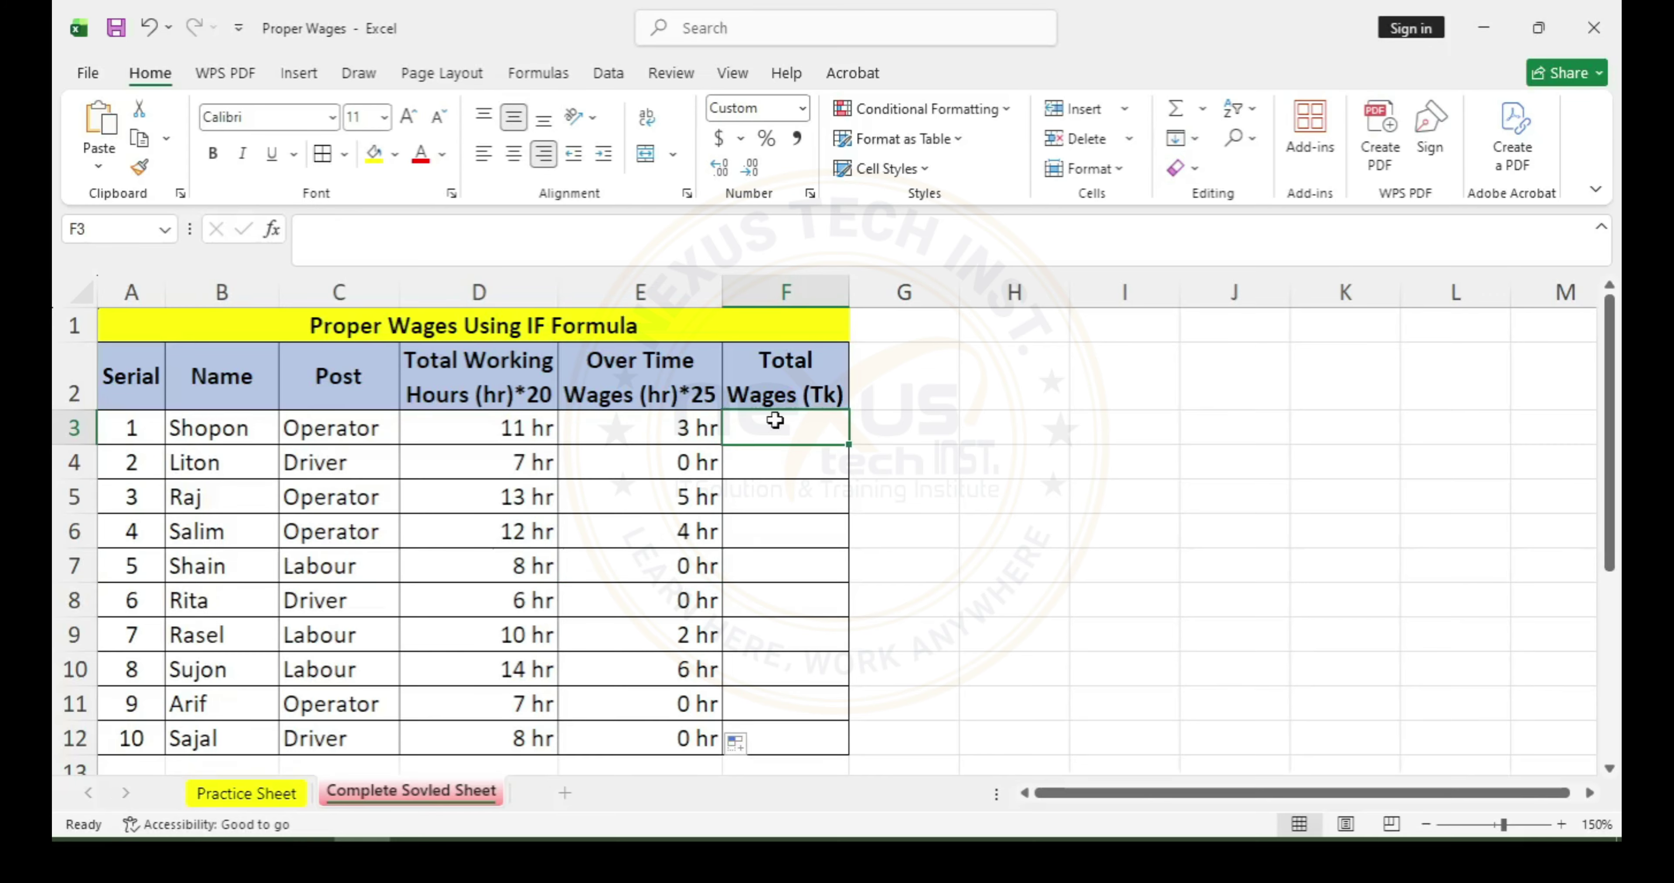
{"action": "left_click", "coordinate": [491, 428]}
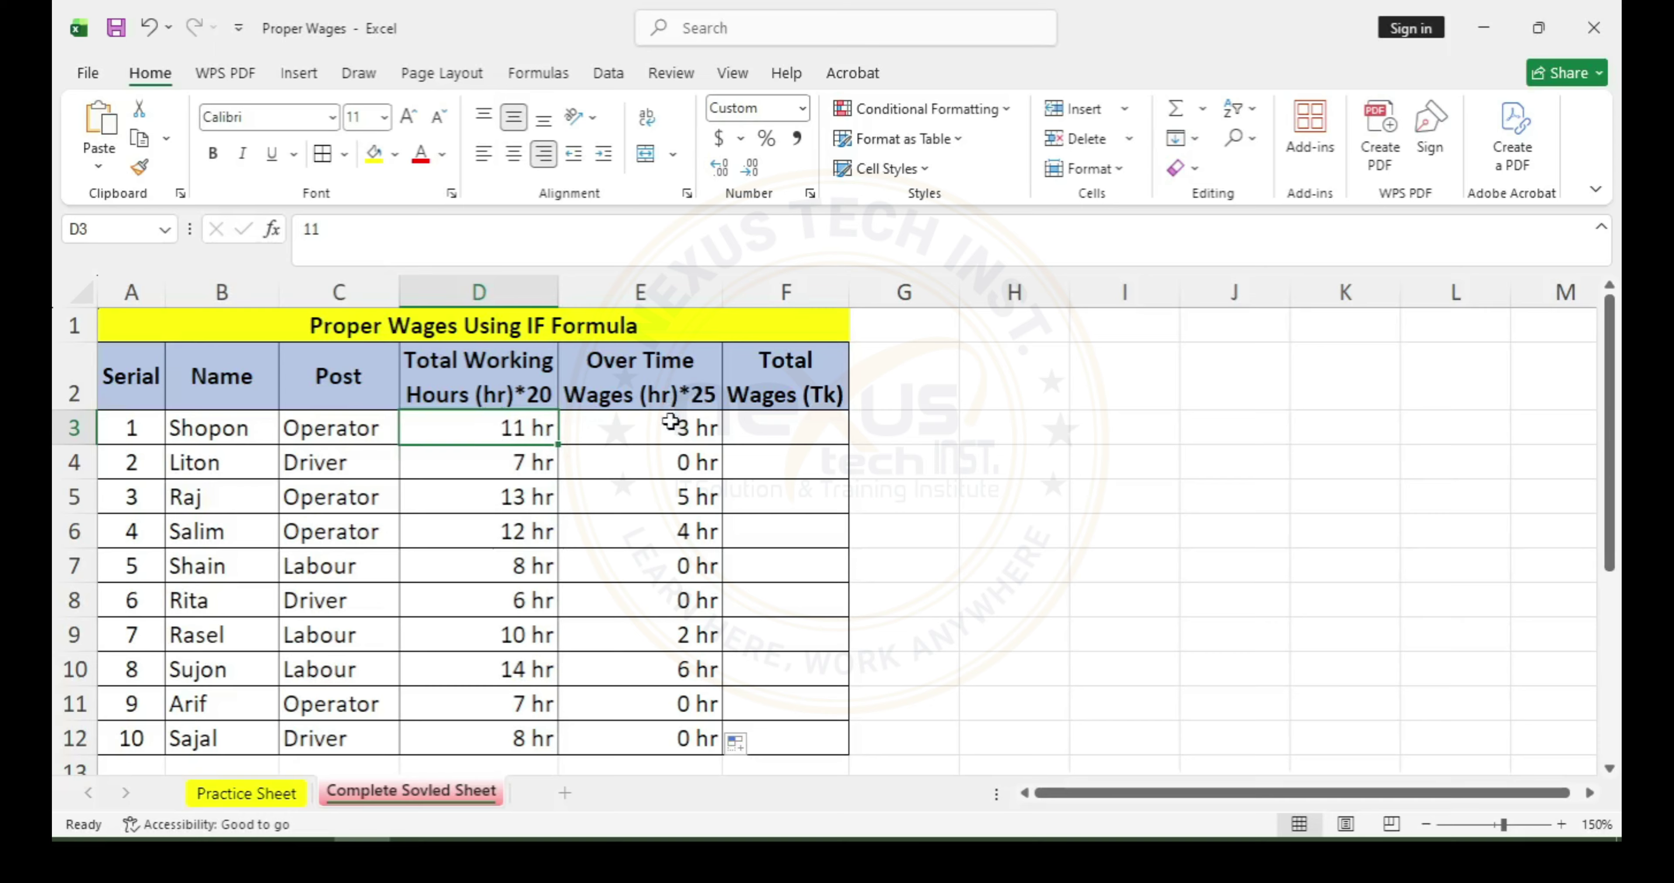
{"action": "left_click", "coordinate": [761, 424]}
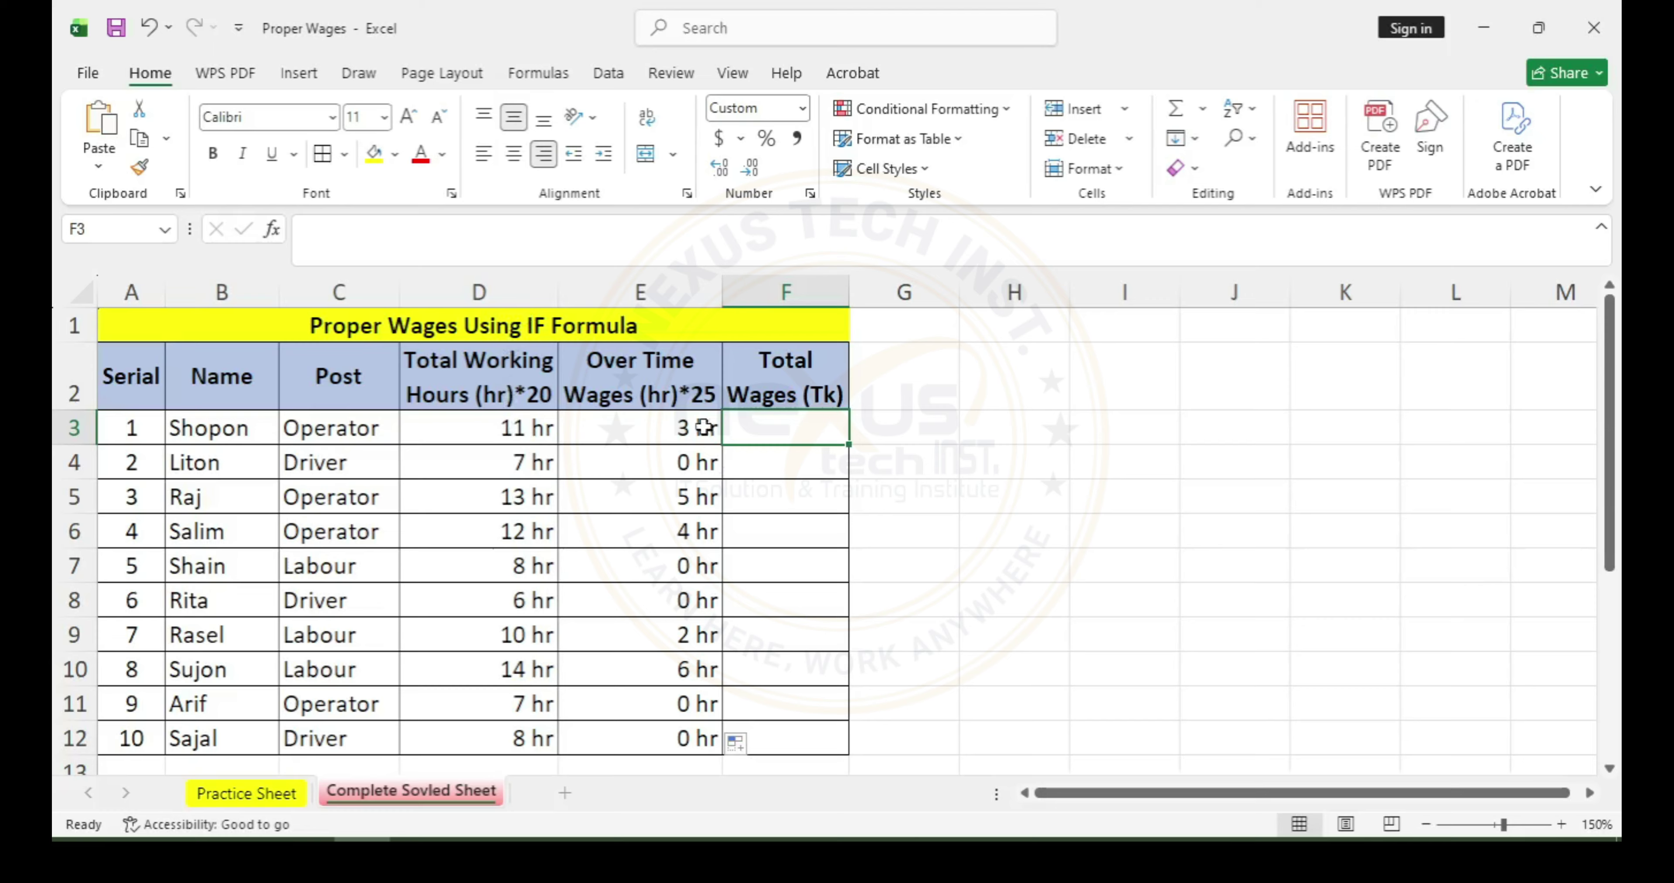
{"action": "left_click", "coordinate": [408, 248]}
{"action": "type", "text": "="}
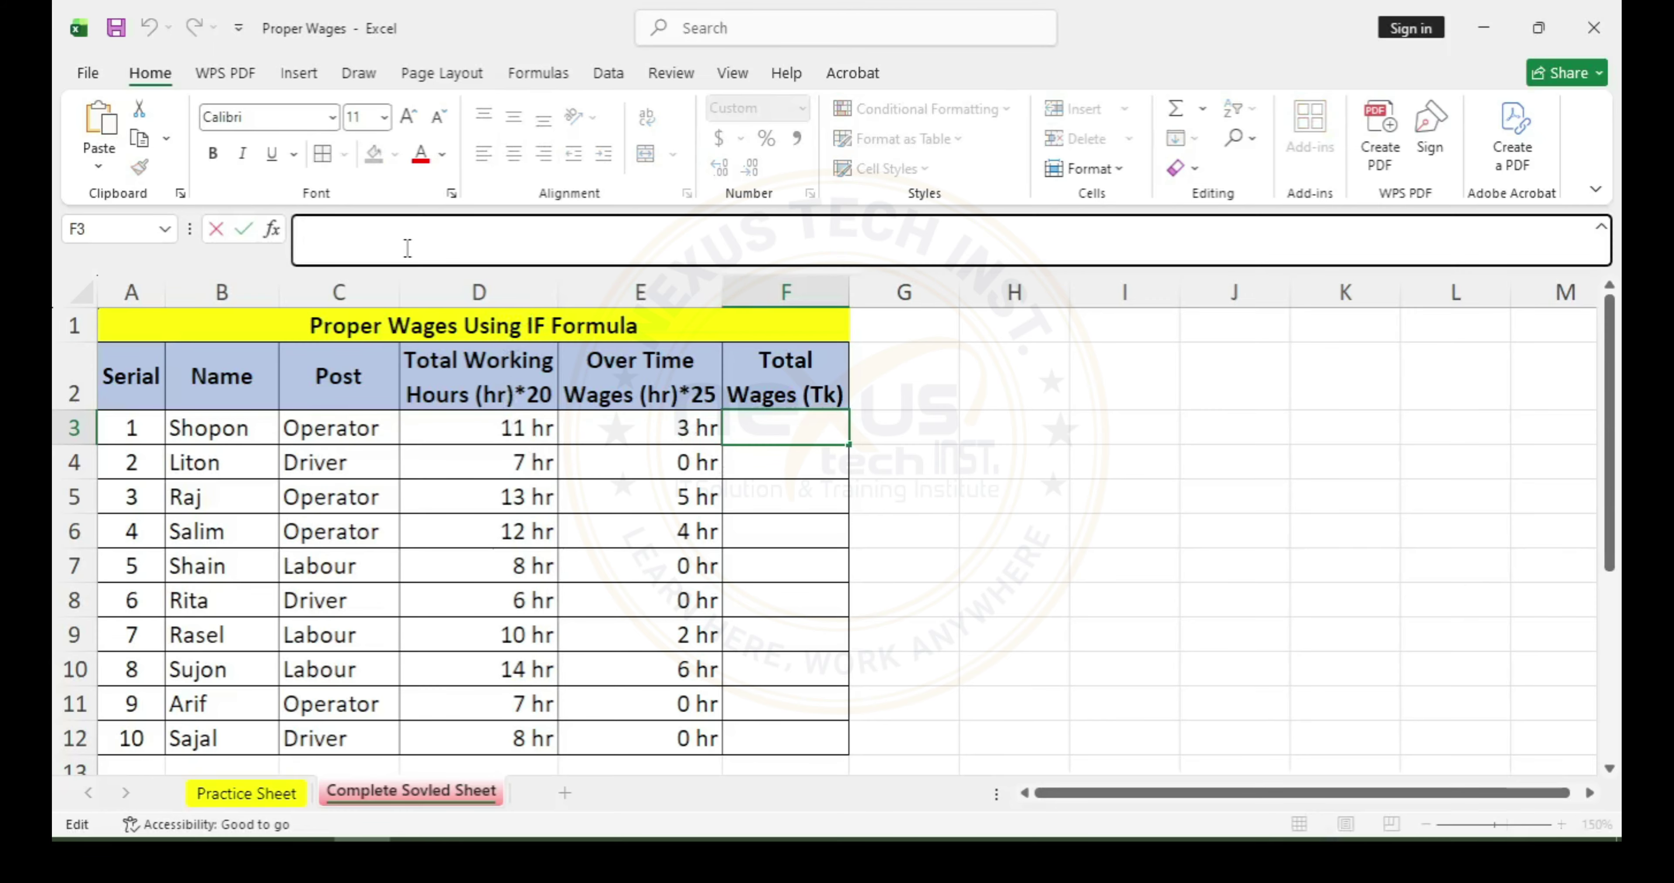
{"action": "type", "text": "if"}
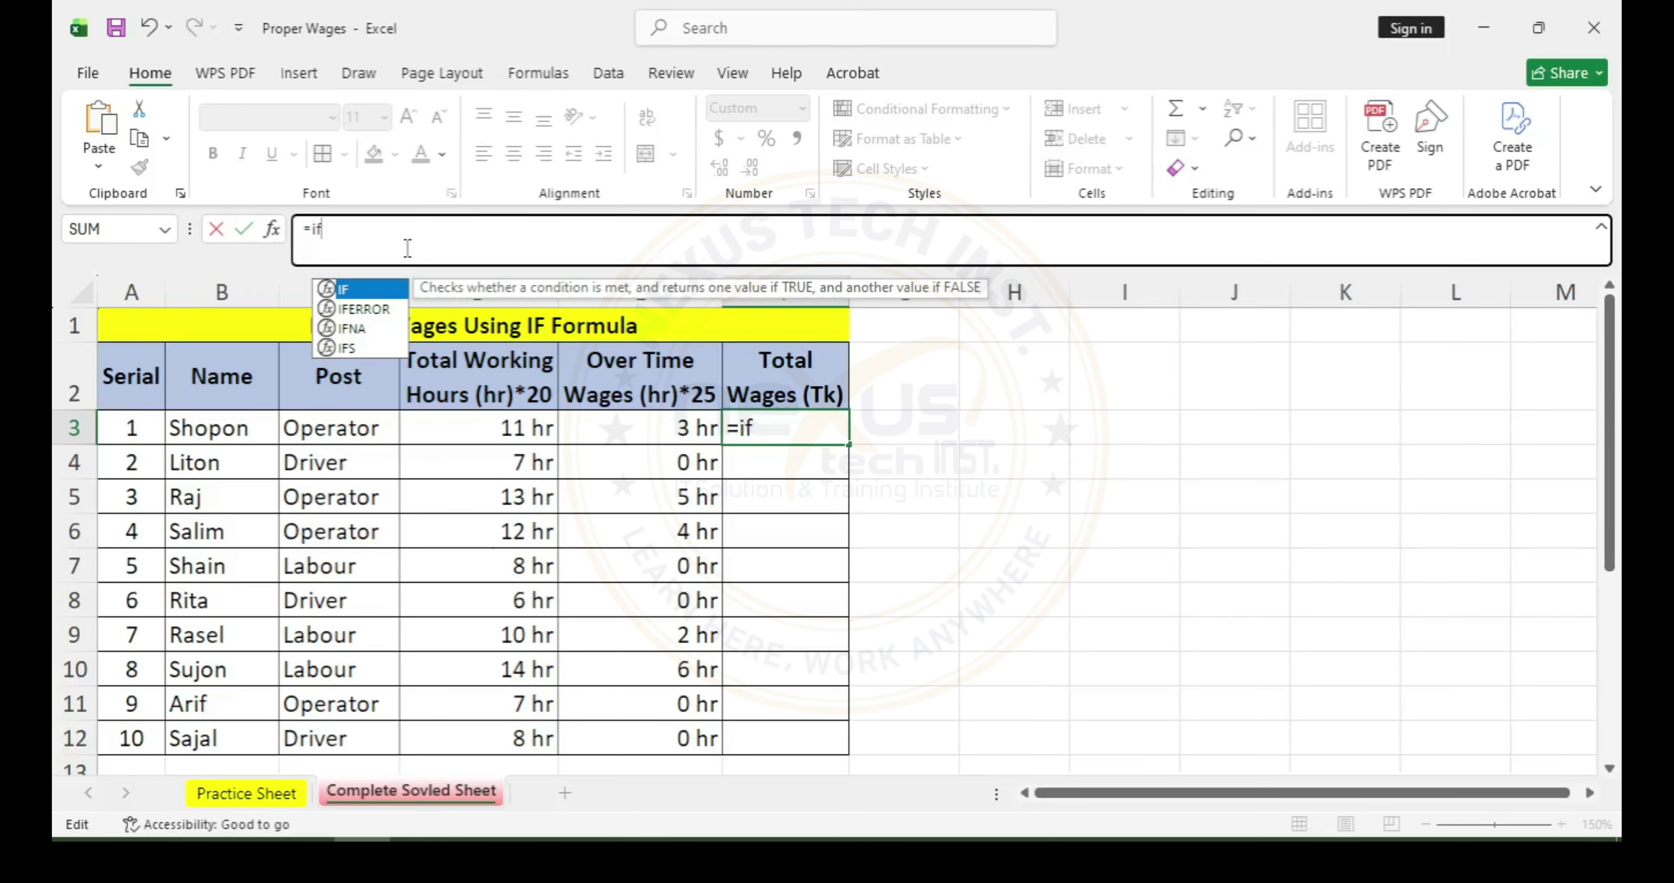
{"action": "key", "text": "Tab"}
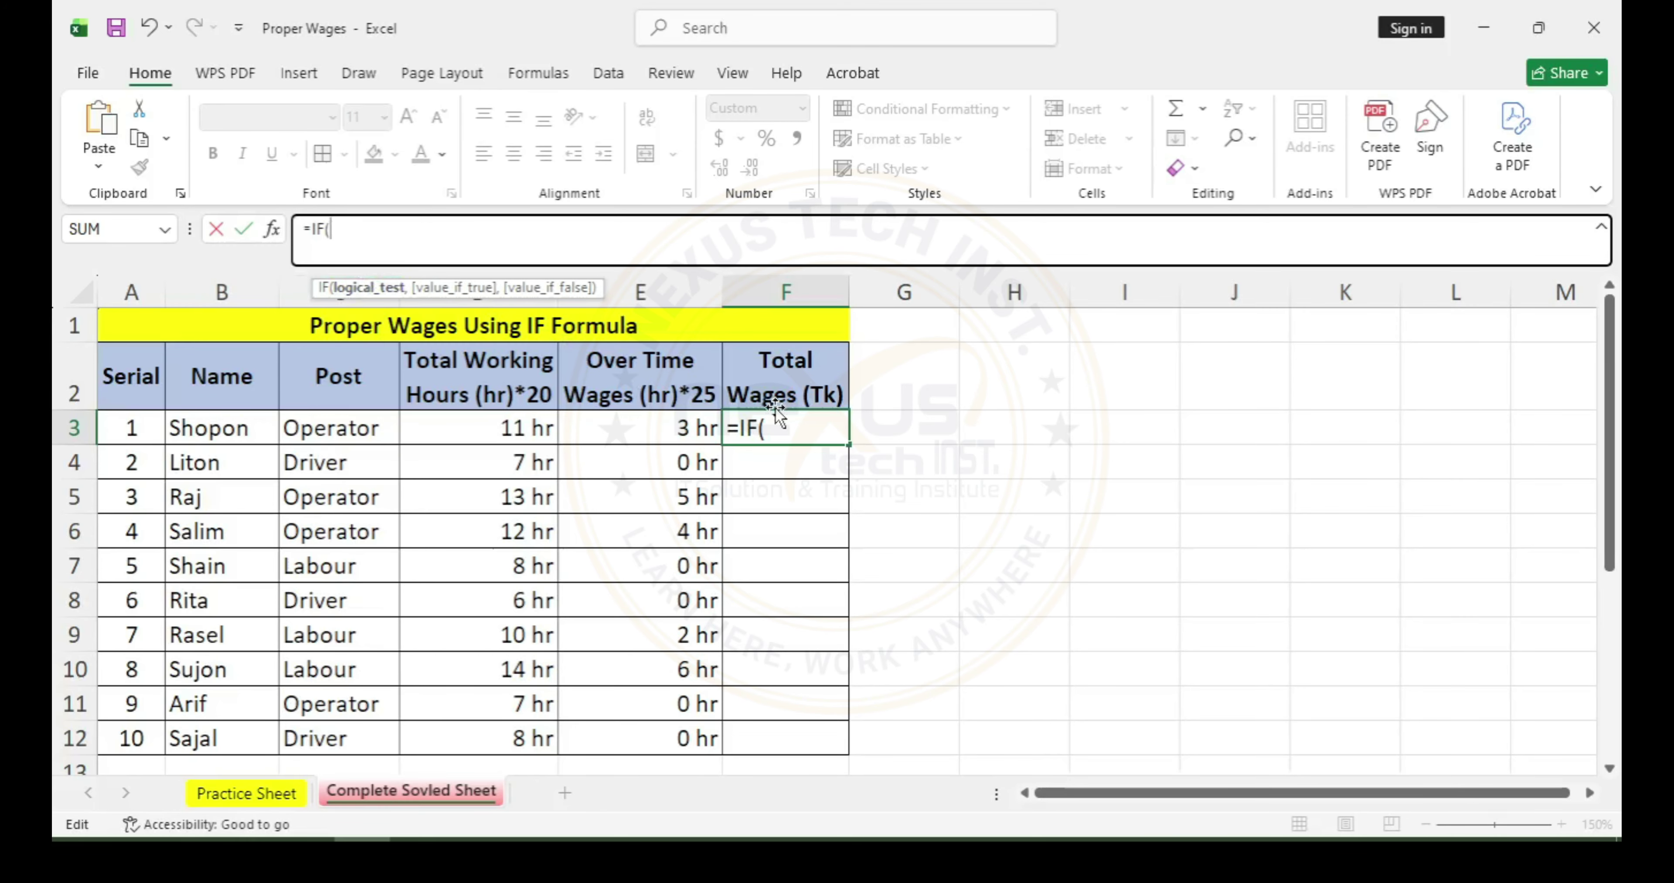
{"action": "left_click", "coordinate": [668, 431]}
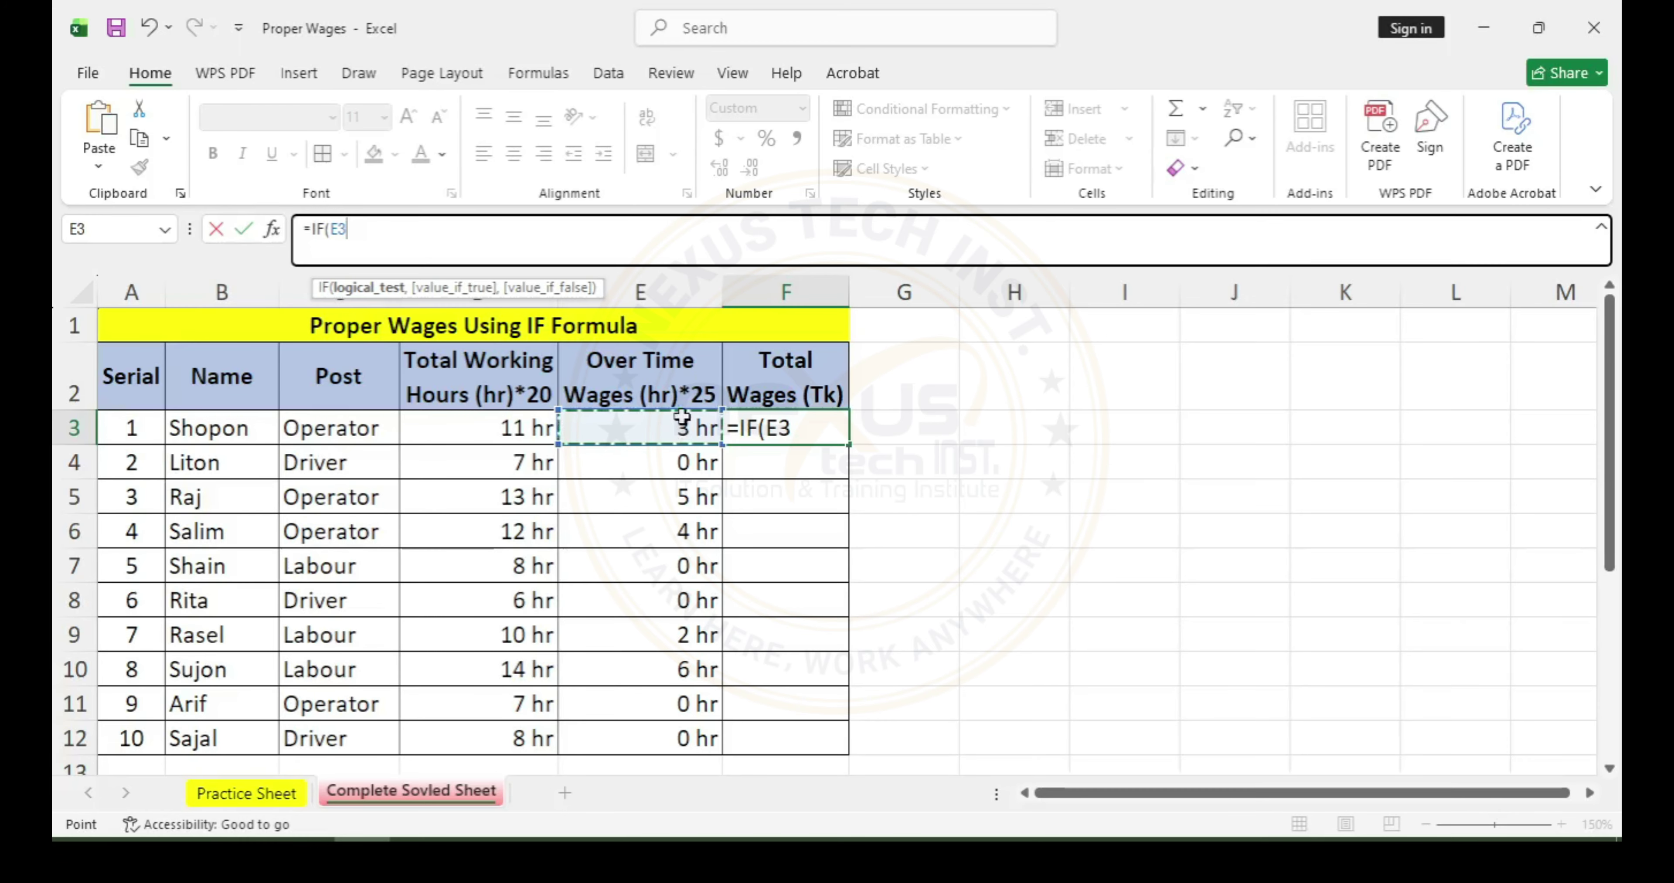
{"action": "type", "text": ">0,"}
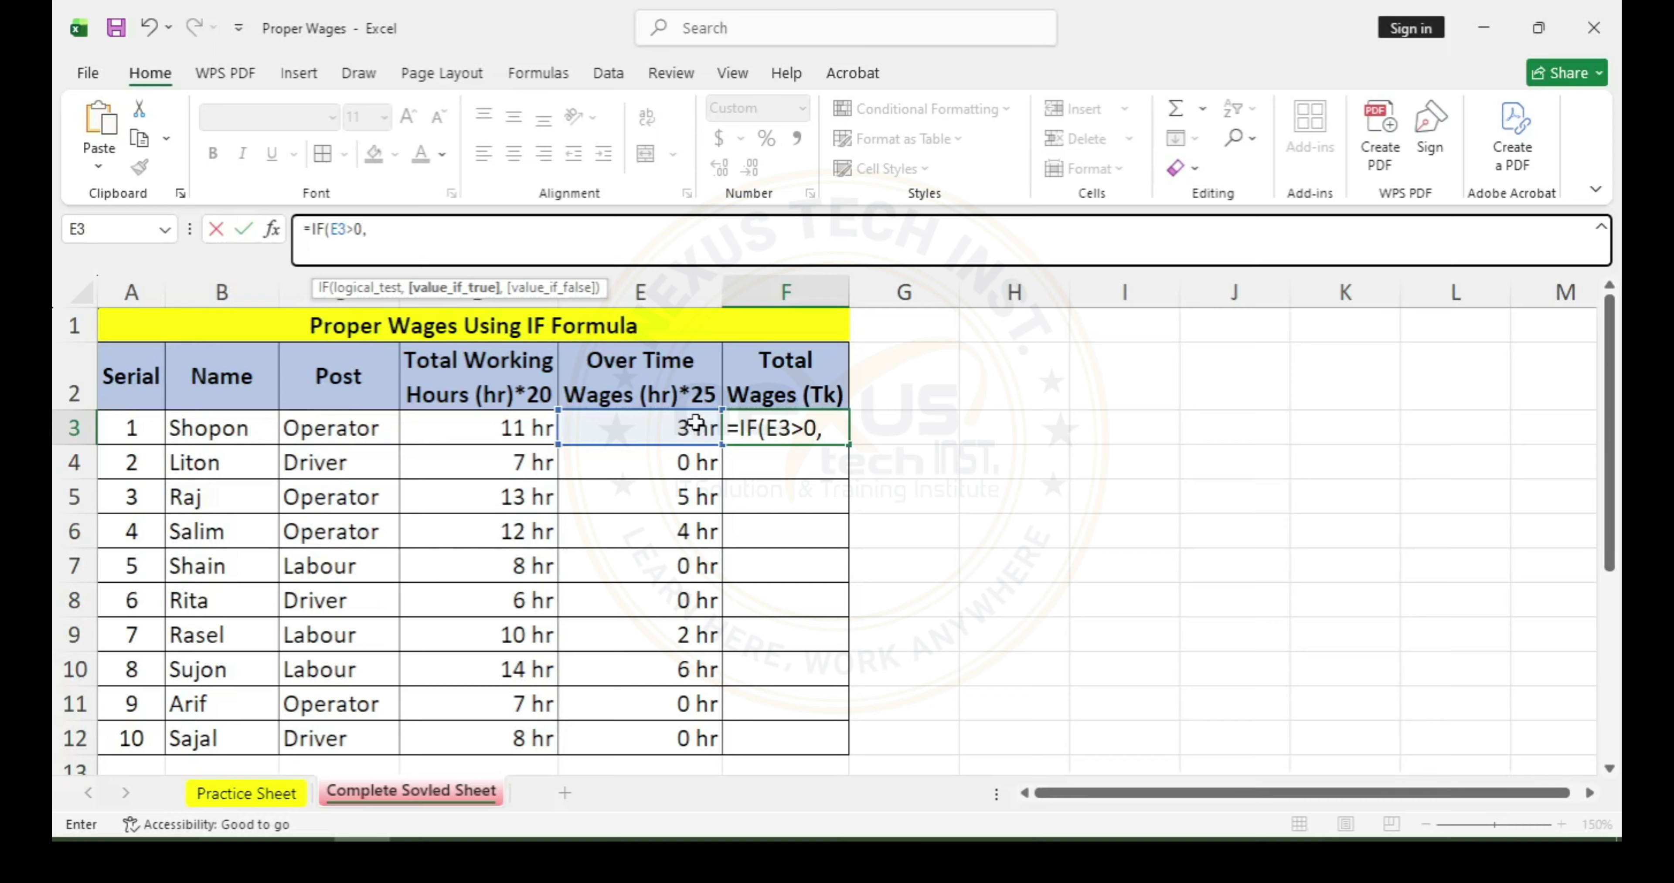
Complete F3's IF formula with E3*25+8*20 as the true value and D3*20 as the false value, and commit it
{"action": "left_click", "coordinate": [624, 426]}
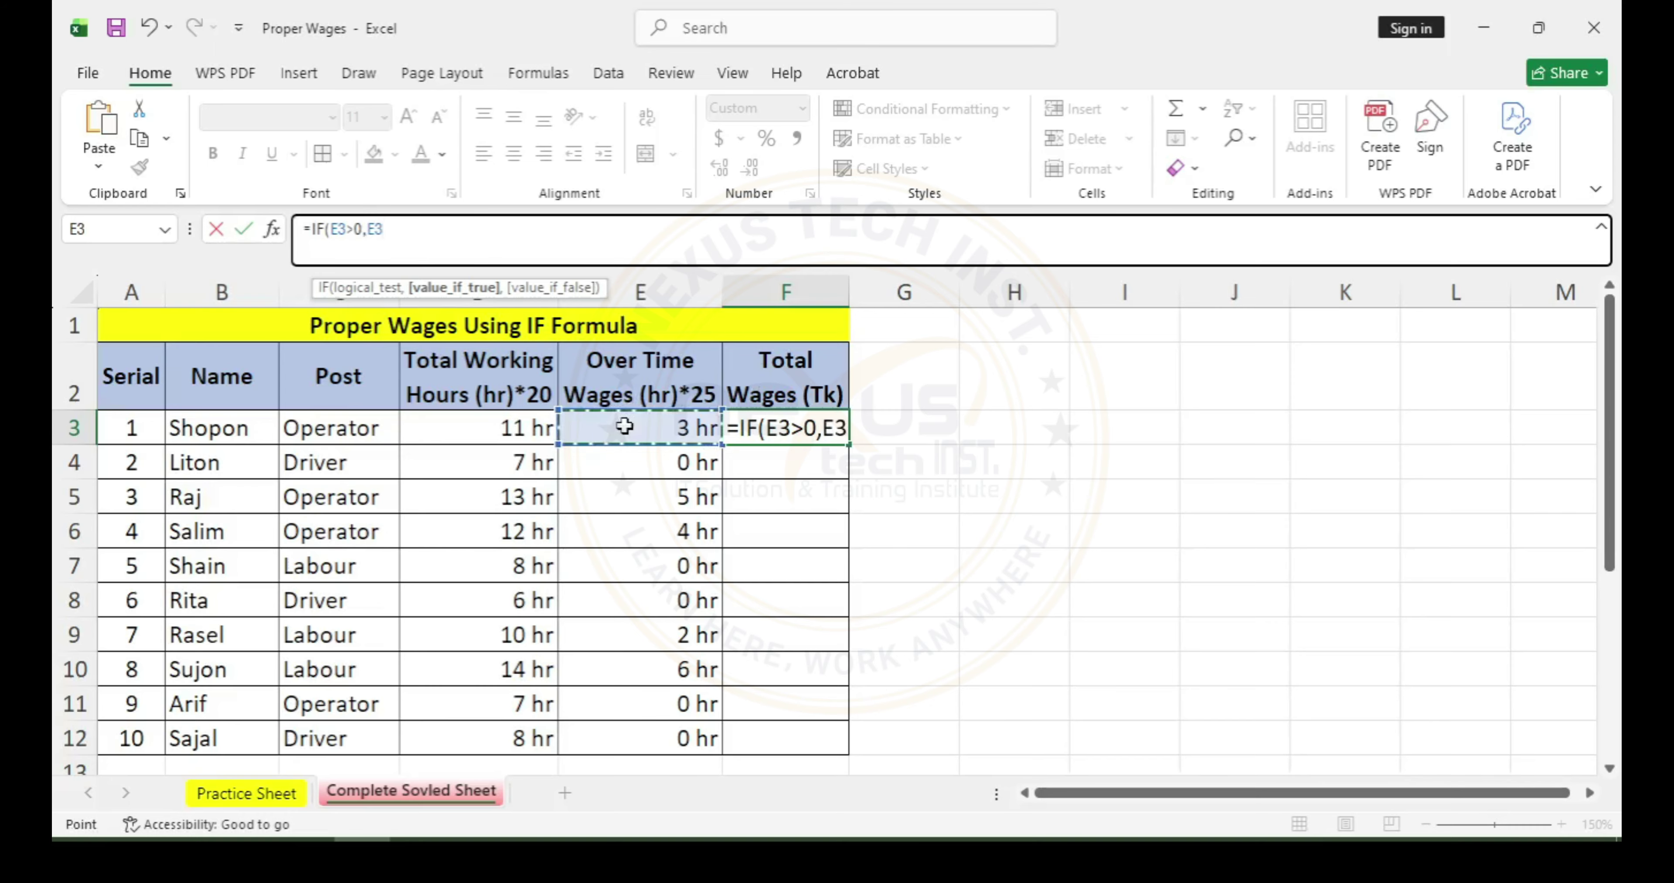
{"action": "type", "text": "*25"}
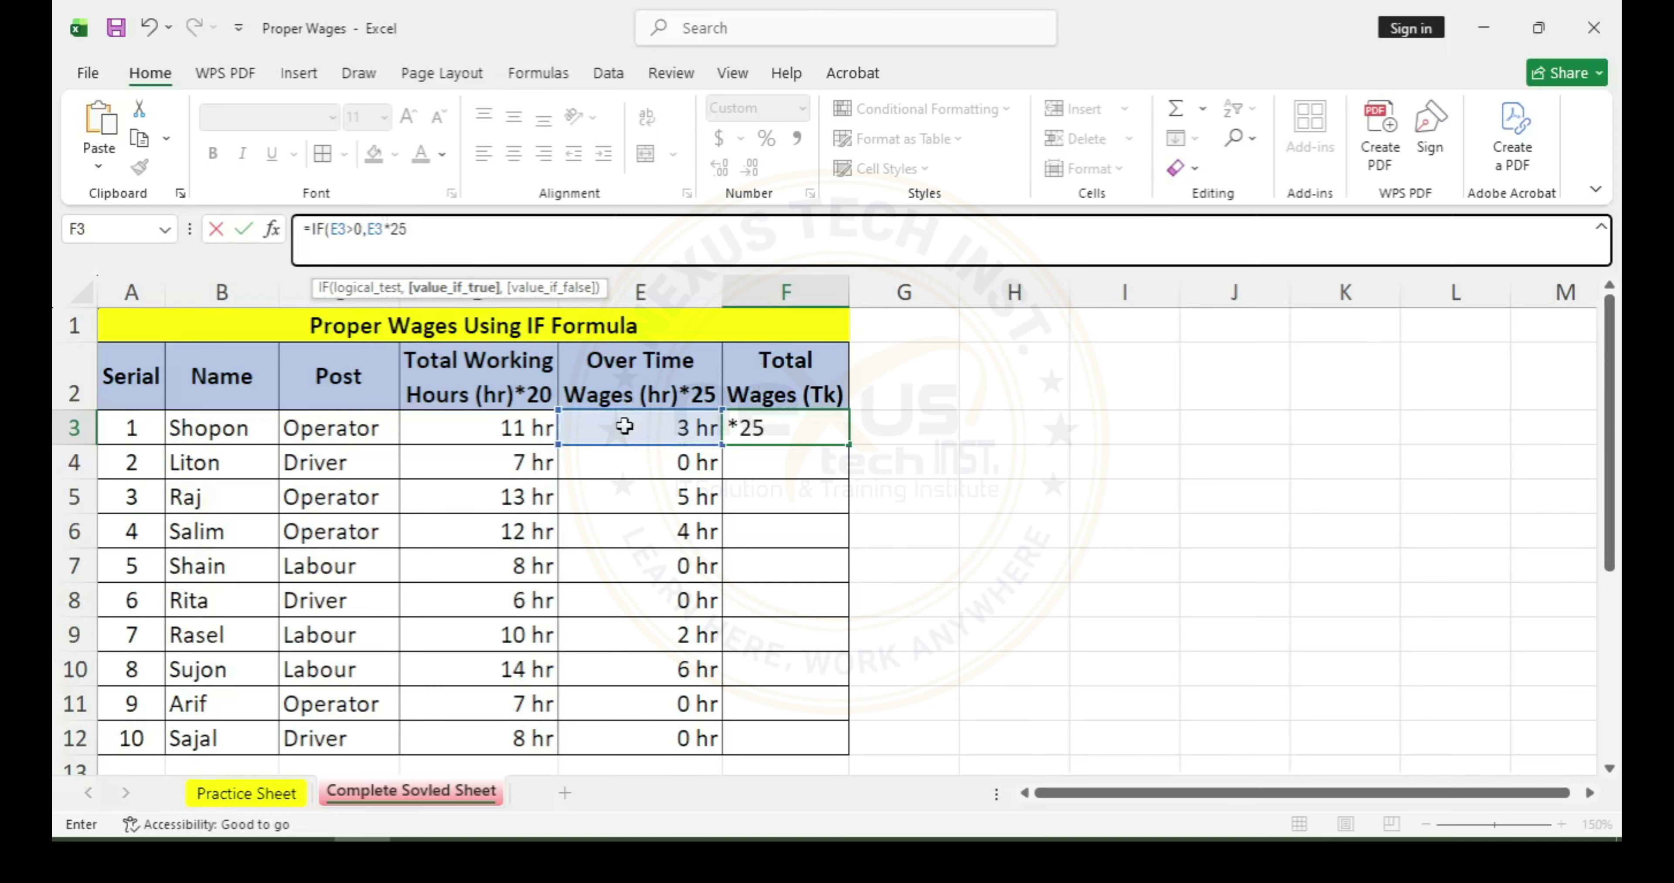
{"action": "type", "text": "+8*20,"}
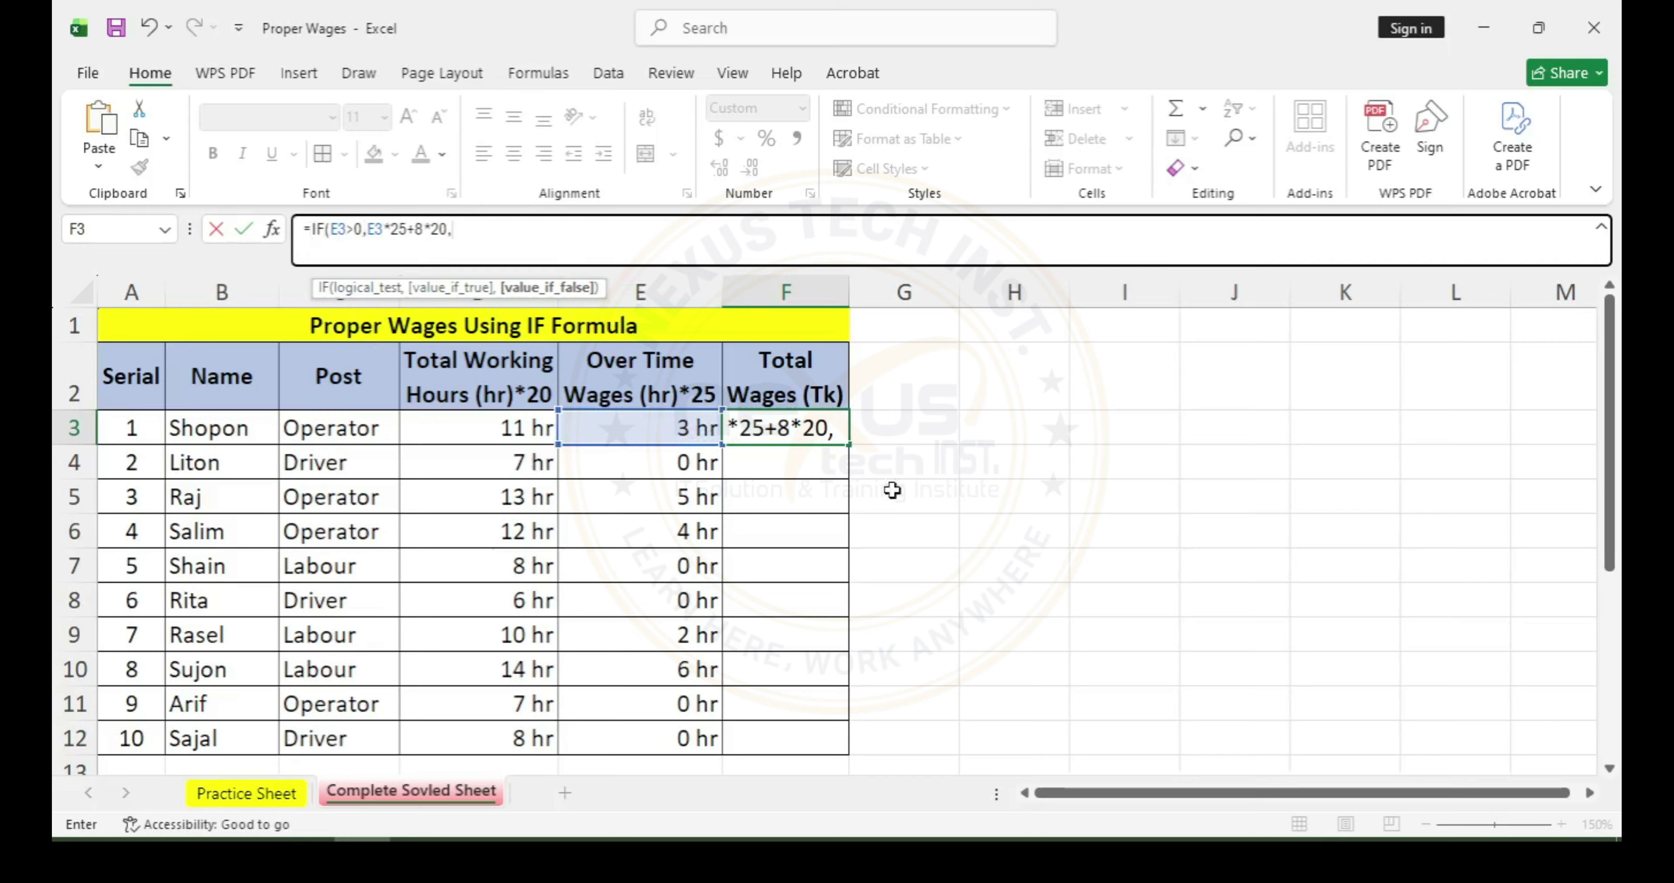
{"action": "left_click", "coordinate": [477, 429]}
{"action": "type", "text": "*"}
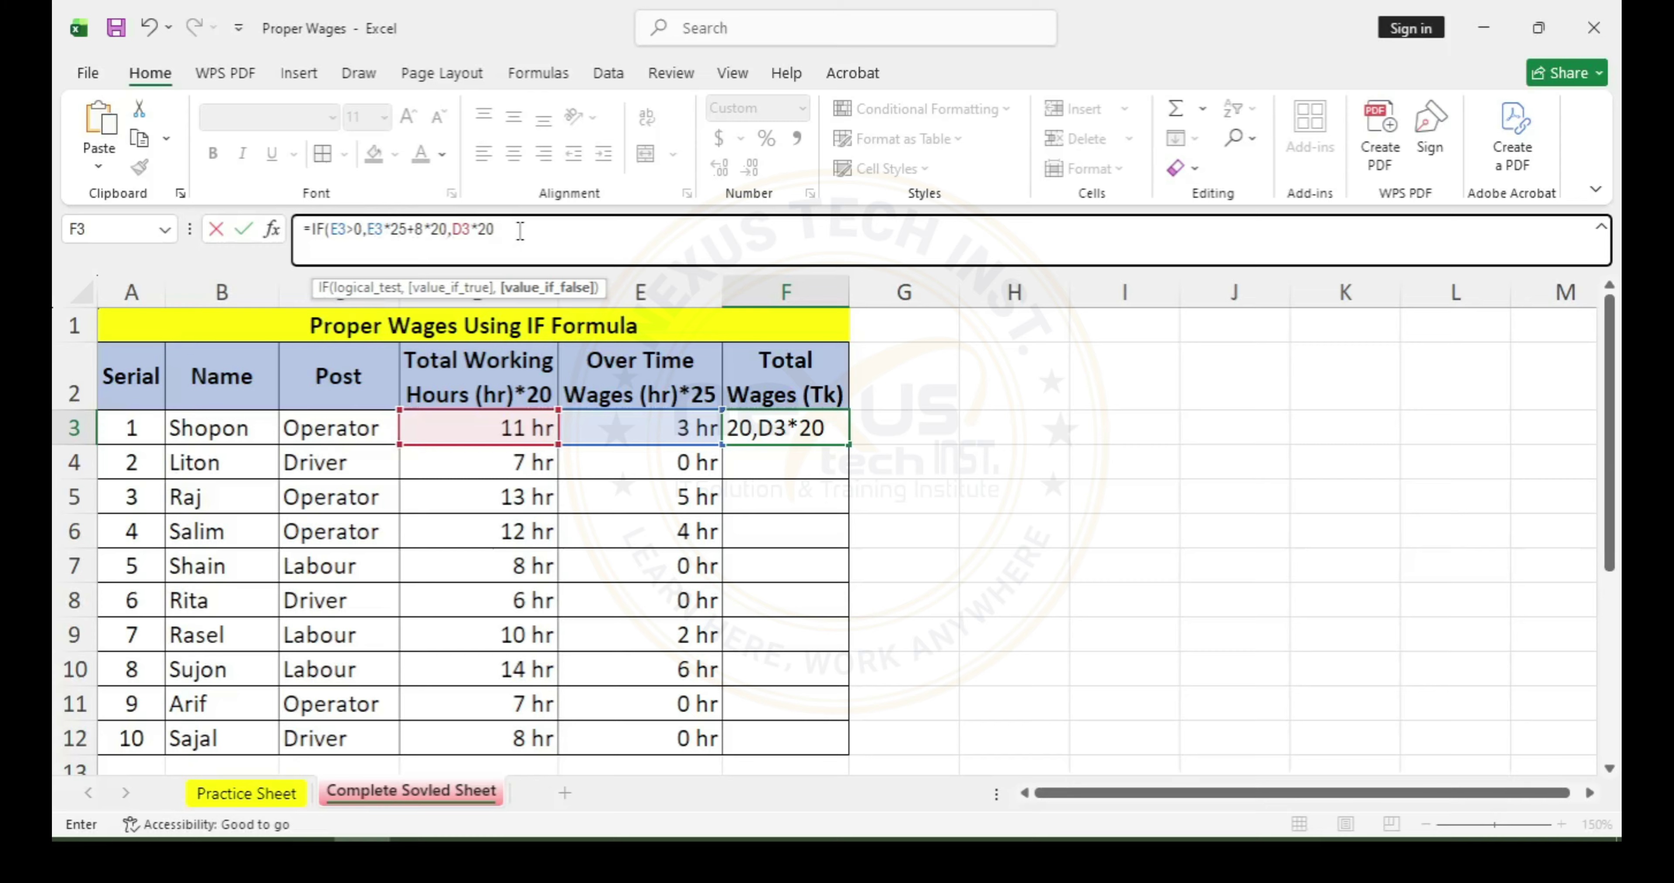
{"action": "key", "text": "Return"}
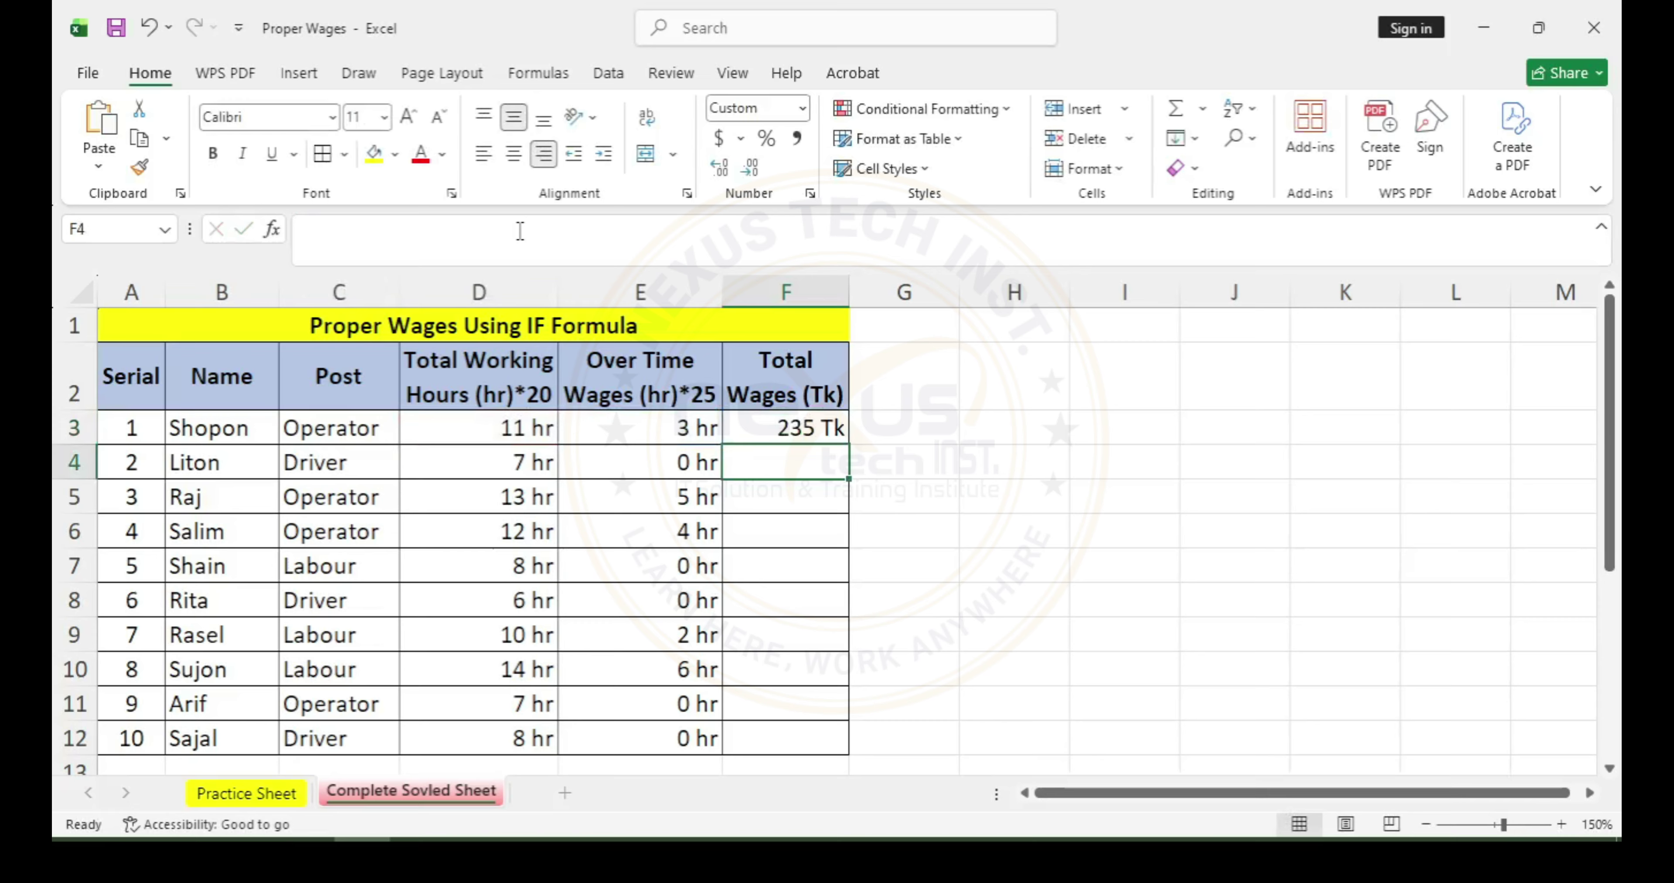
Fill the total wages formula from F3 down through F12
{"action": "left_click", "coordinate": [825, 429]}
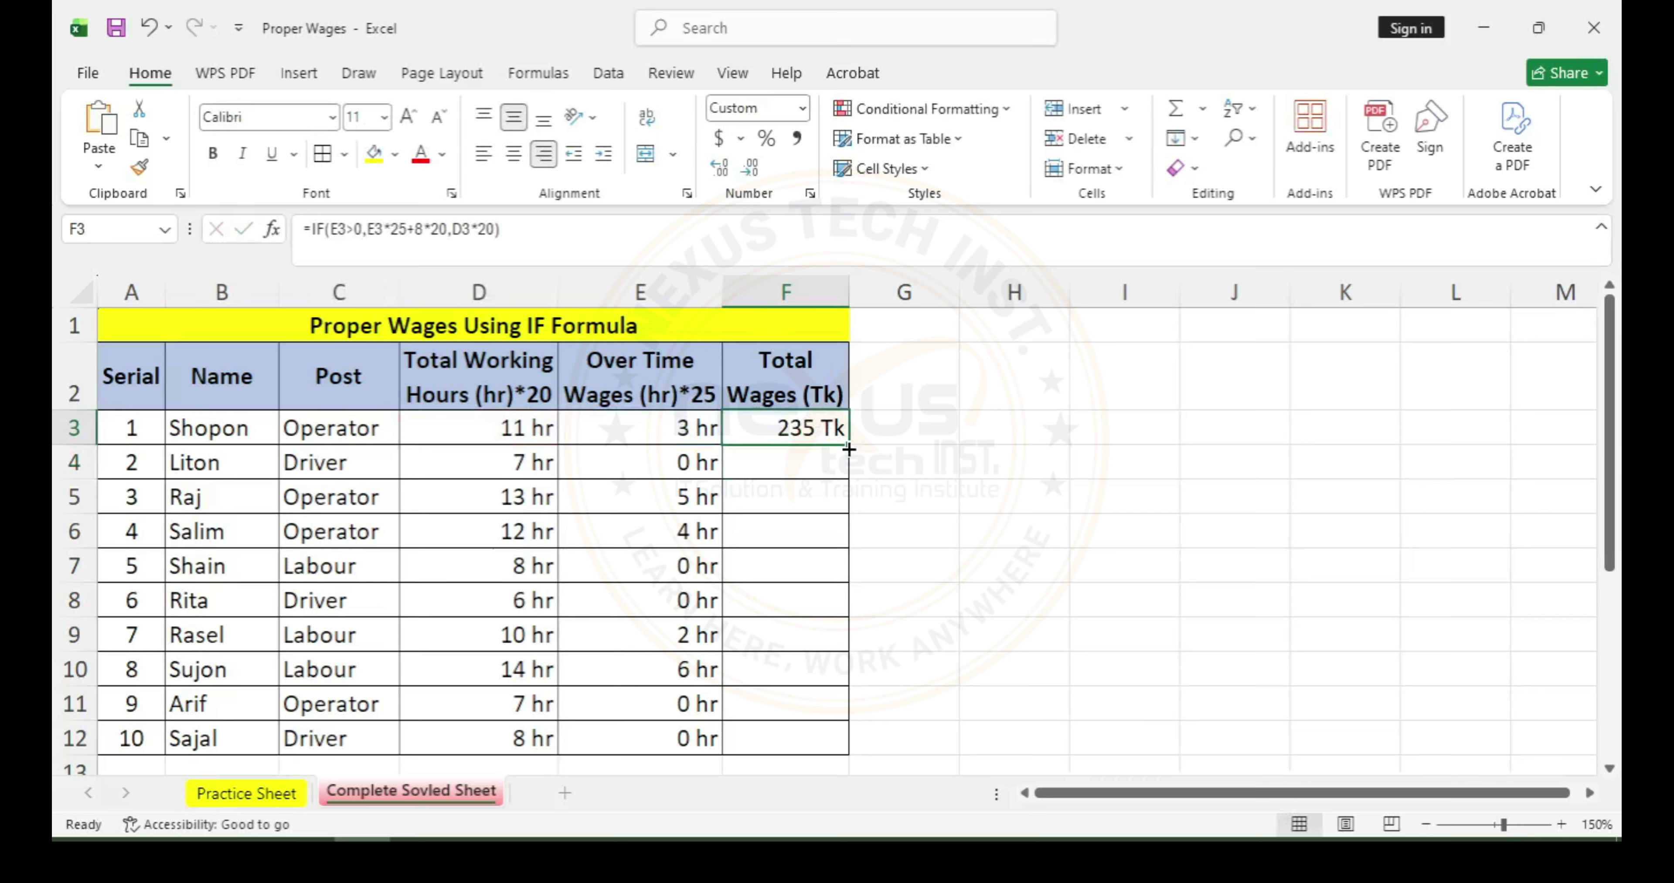
{"action": "left_click_drag", "start_coordinate": [849, 448], "coordinate": [835, 750]}
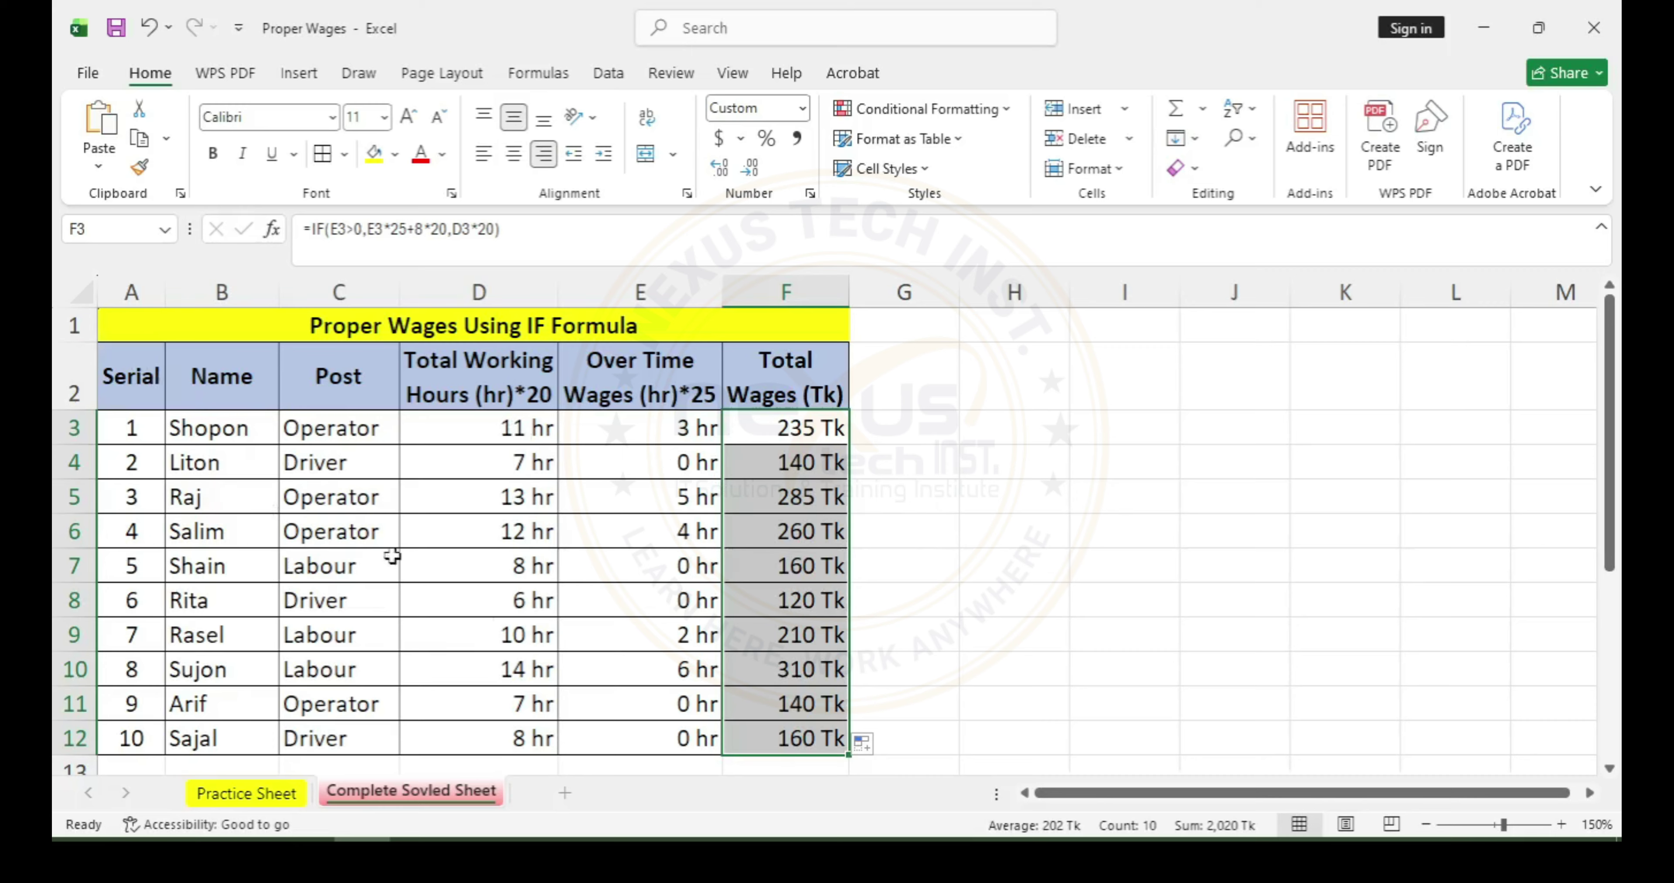
Set the total working hours in D3 to 9 to test the overtime and wage formulas
{"action": "left_click", "coordinate": [509, 428]}
{"action": "type", "text": "9"}
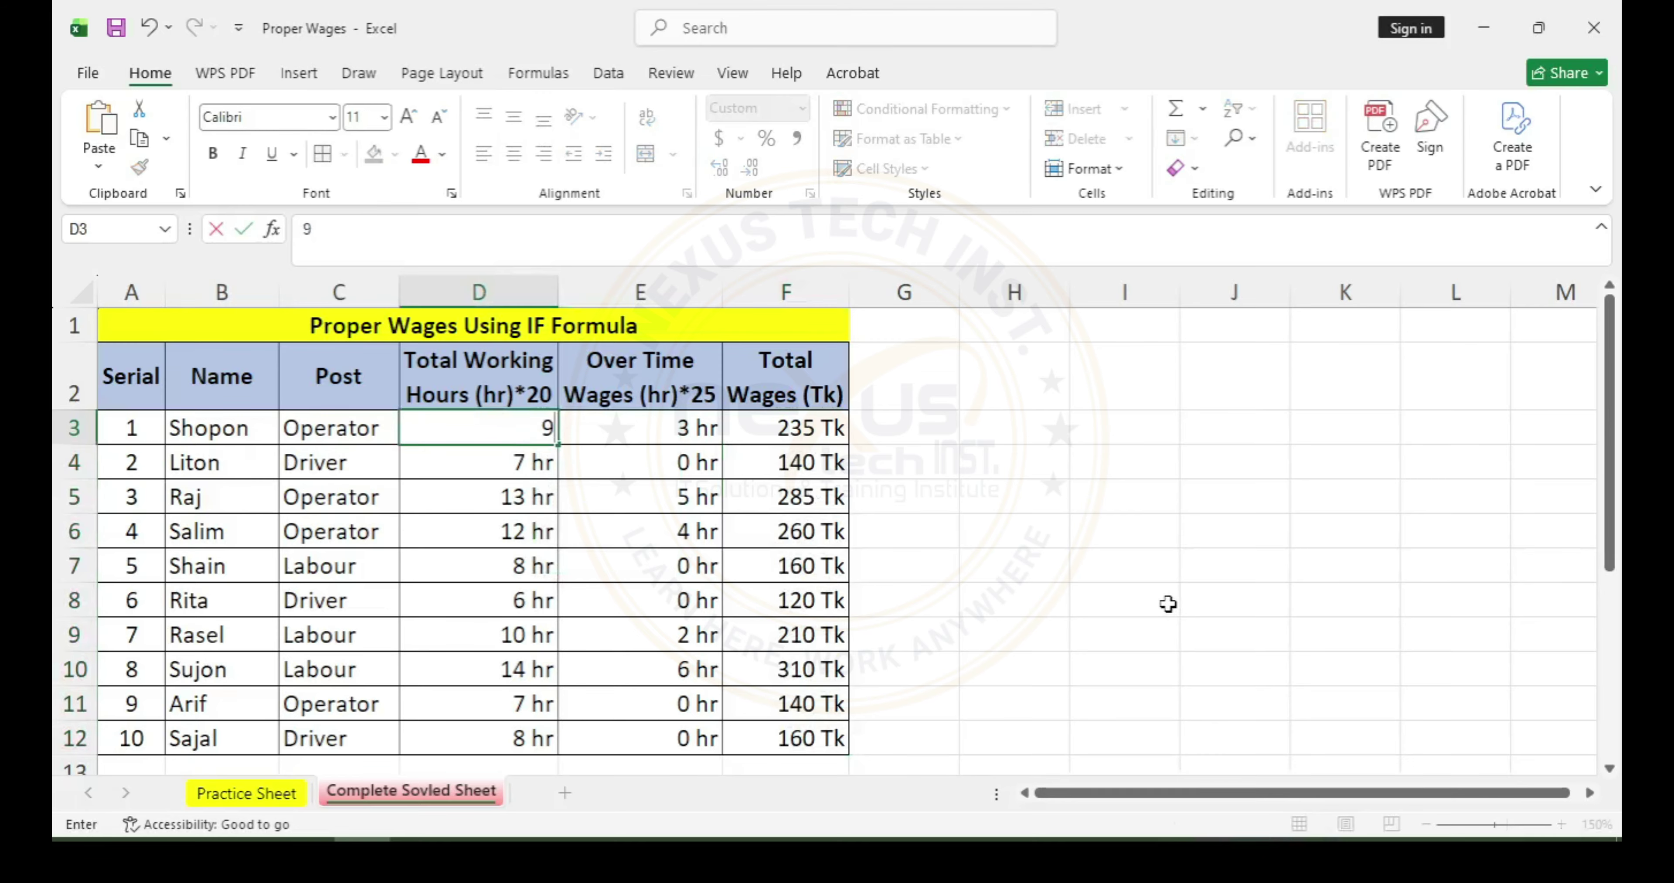
{"action": "key", "text": "Return"}
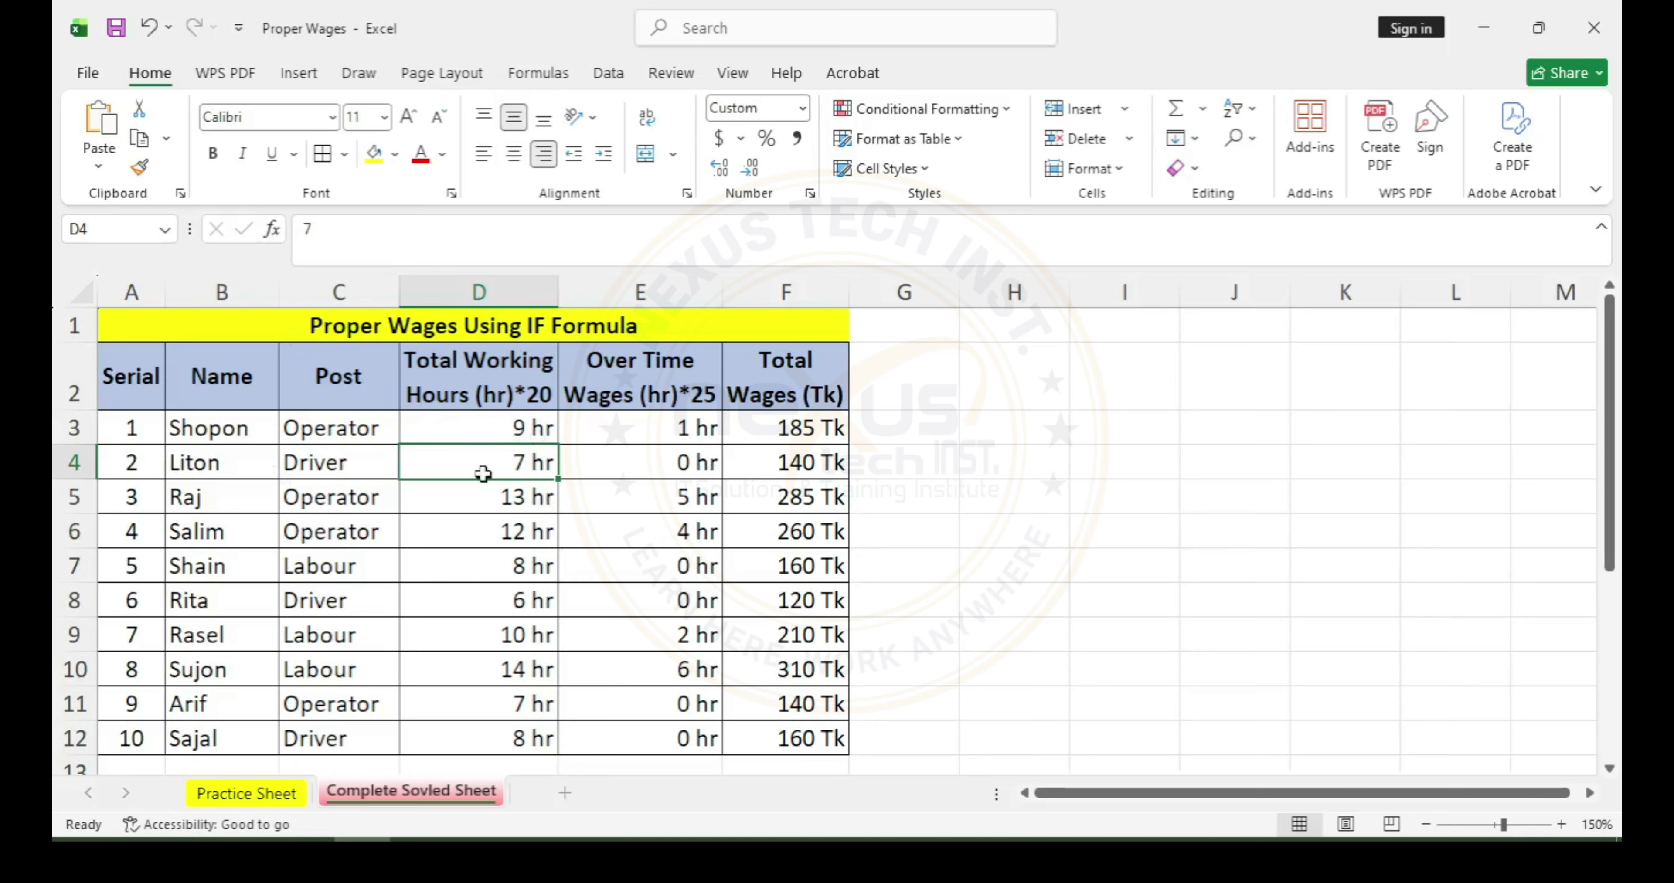
Restore the total working hours in D3 to 11
{"action": "left_click", "coordinate": [496, 433]}
{"action": "type", "text": "11"}
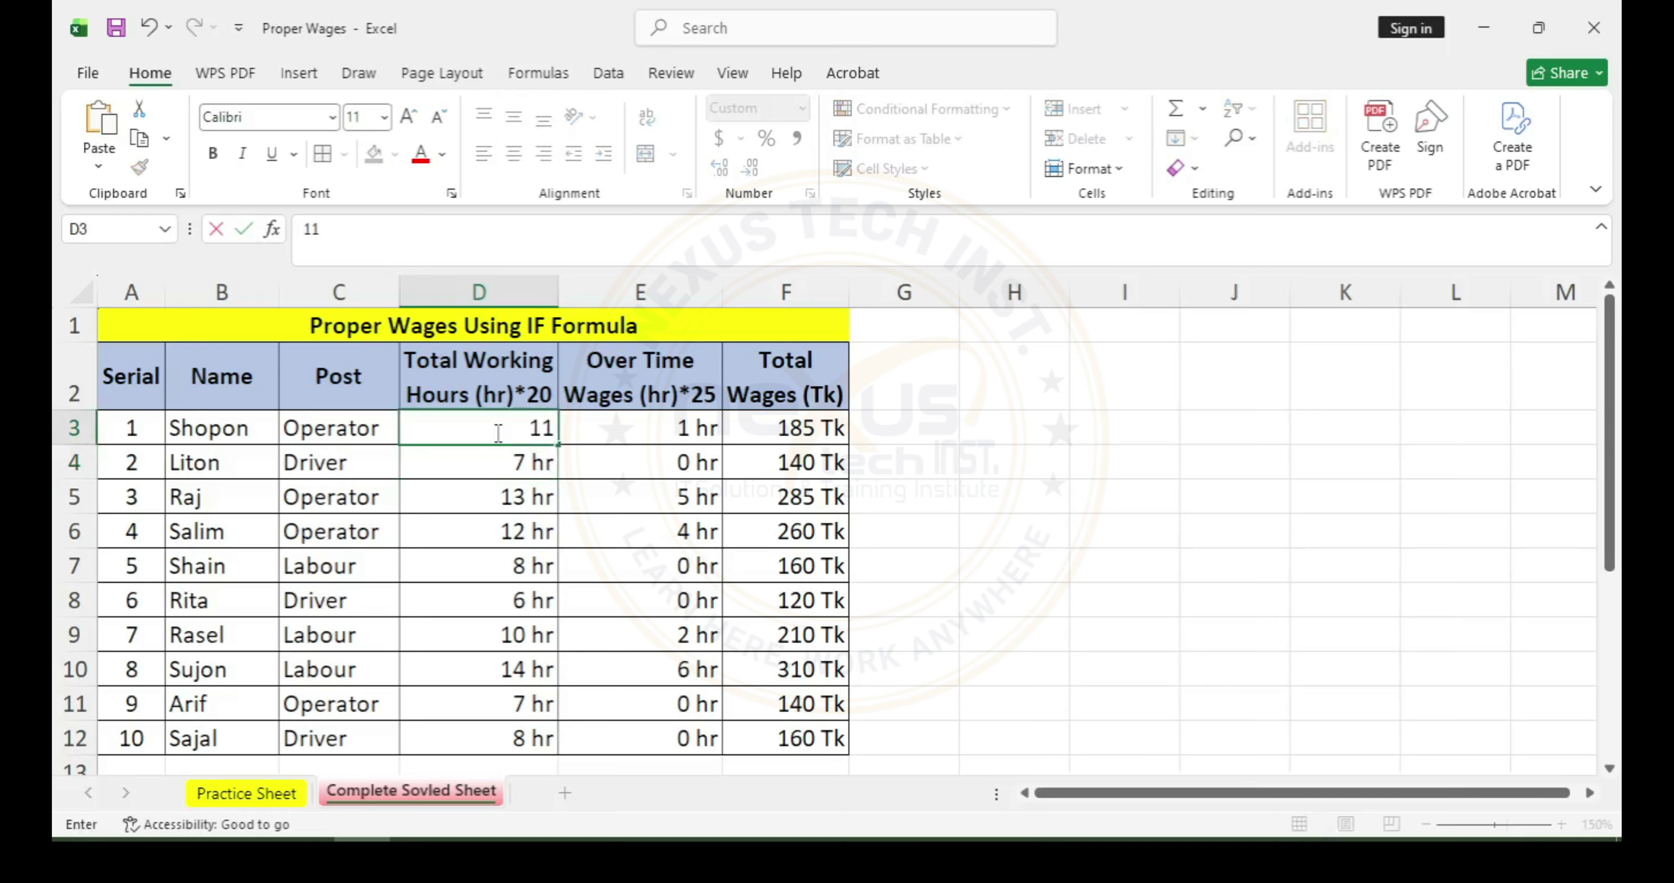
{"action": "key", "text": "Return"}
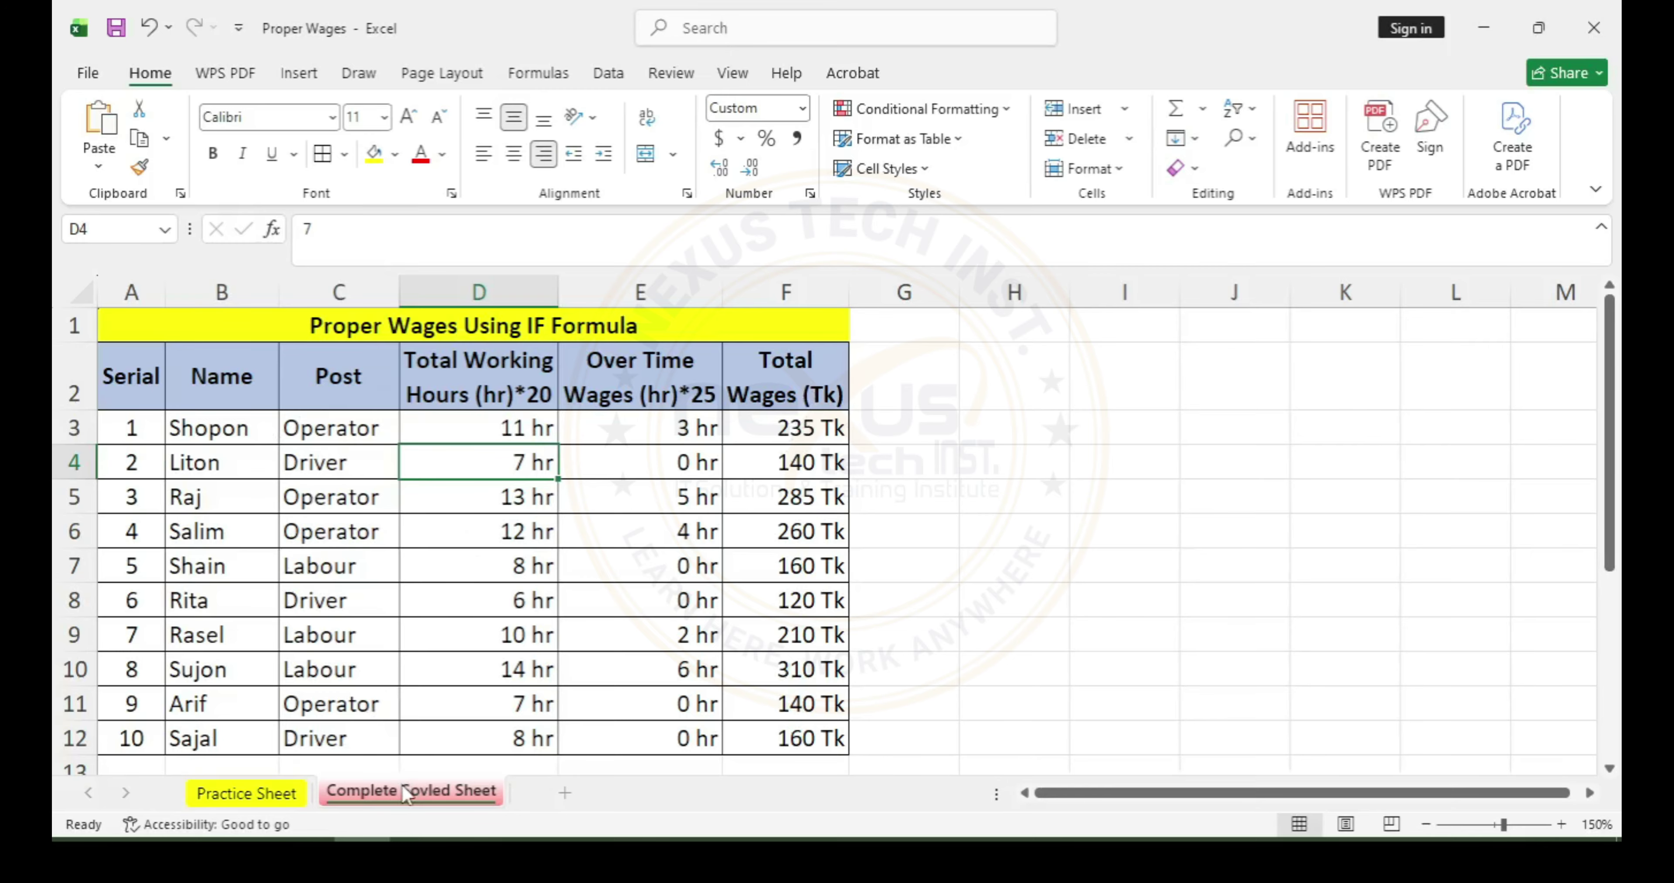
Switch to the Practice Sheet and look over its overtime and total wages columns
{"action": "left_click", "coordinate": [285, 798]}
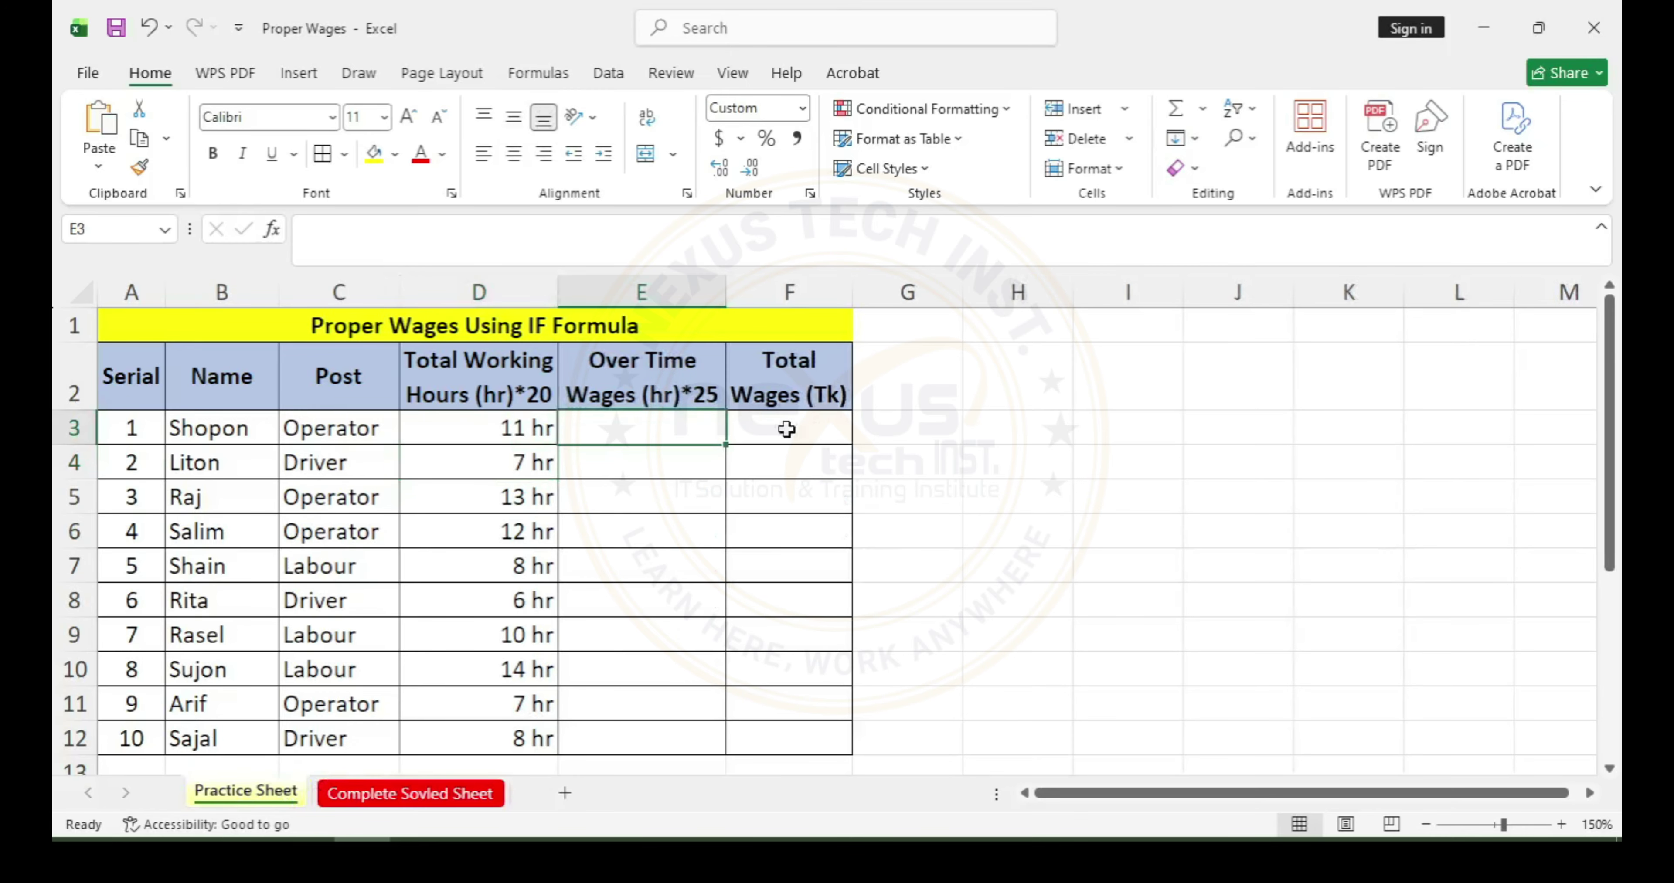
{"action": "key", "text": "Down"}
{"action": "key", "text": "Down"}
{"action": "key", "text": "Down"}
{"action": "left_click", "coordinate": [626, 449]}
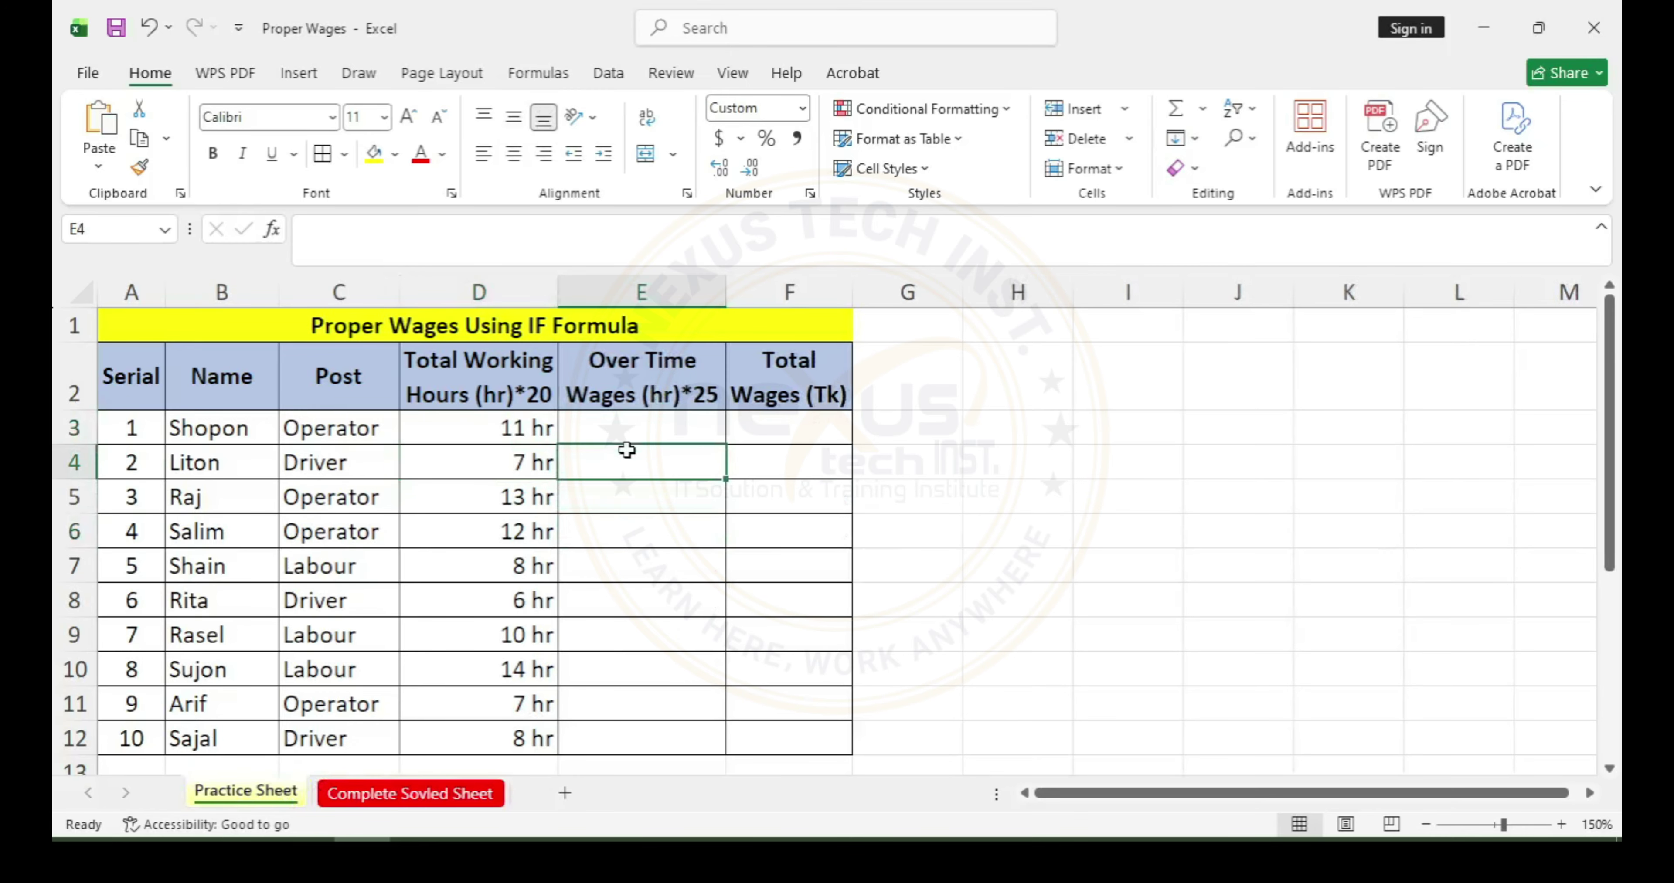
{"action": "left_click", "coordinate": [756, 838]}
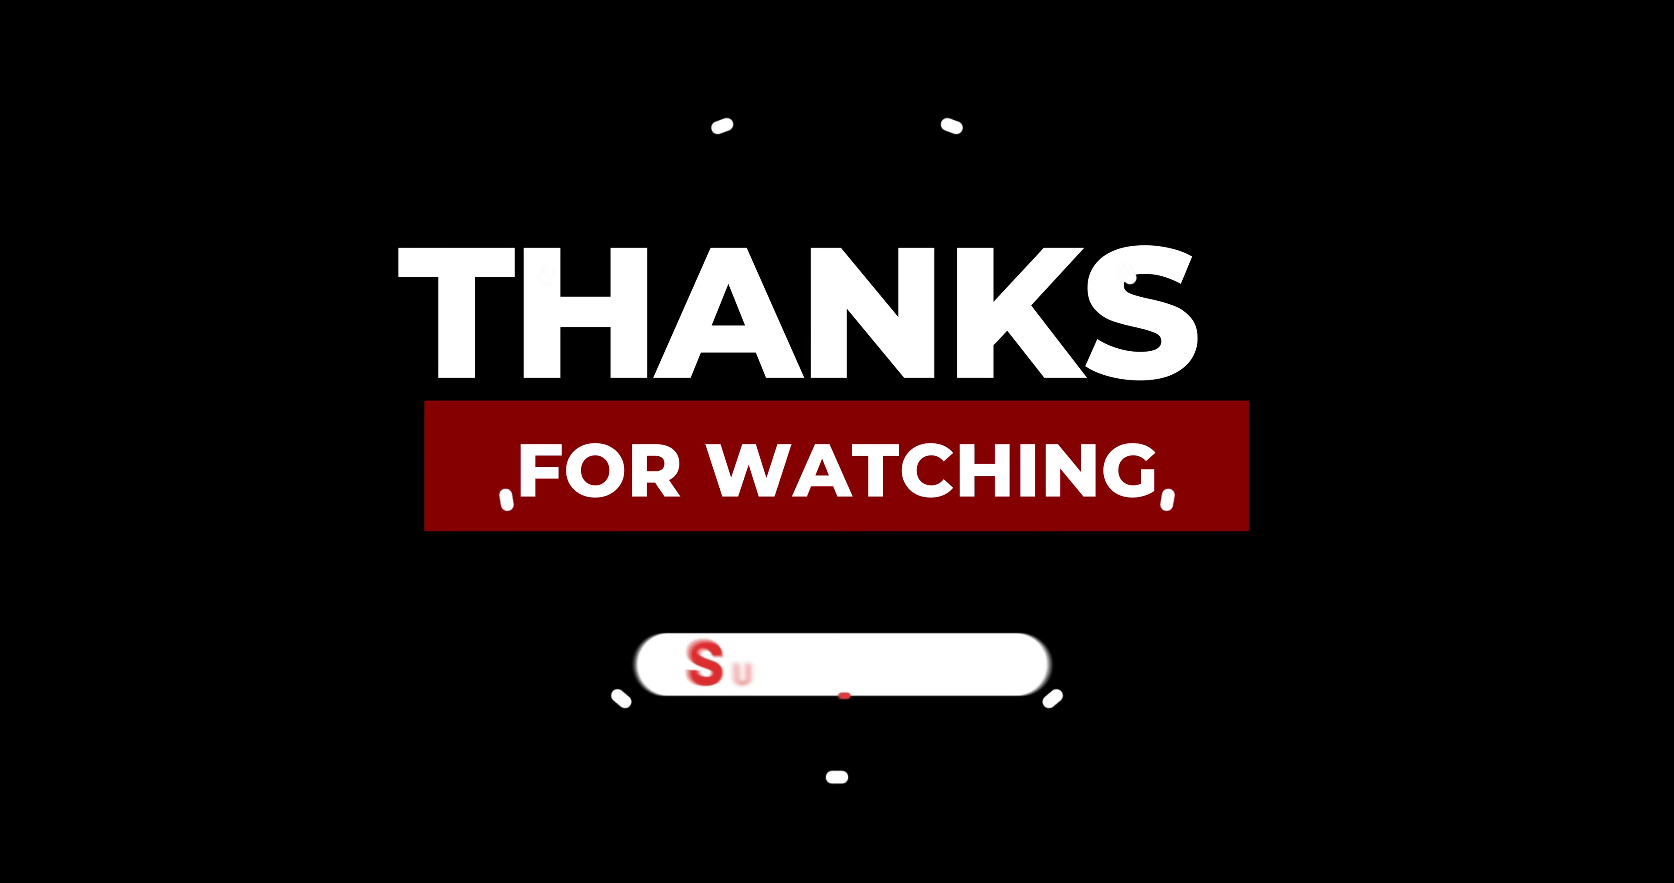